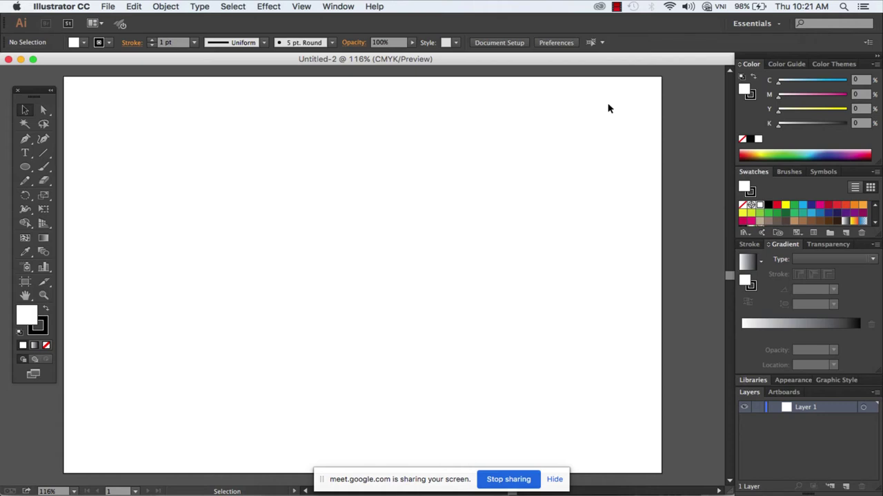
Switch the artboard to the other orientation and zoom out to see the whole artboard.
{"action": "left_click", "coordinate": [28, 283]}
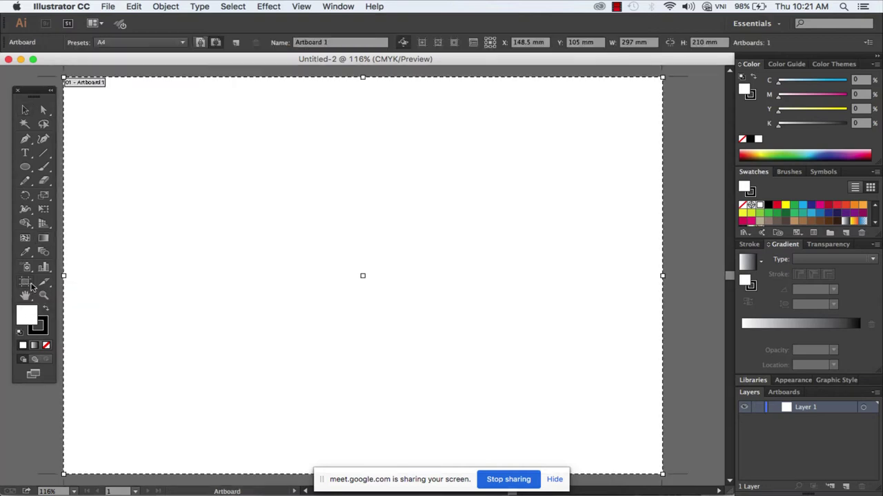
{"action": "left_click", "coordinate": [200, 42]}
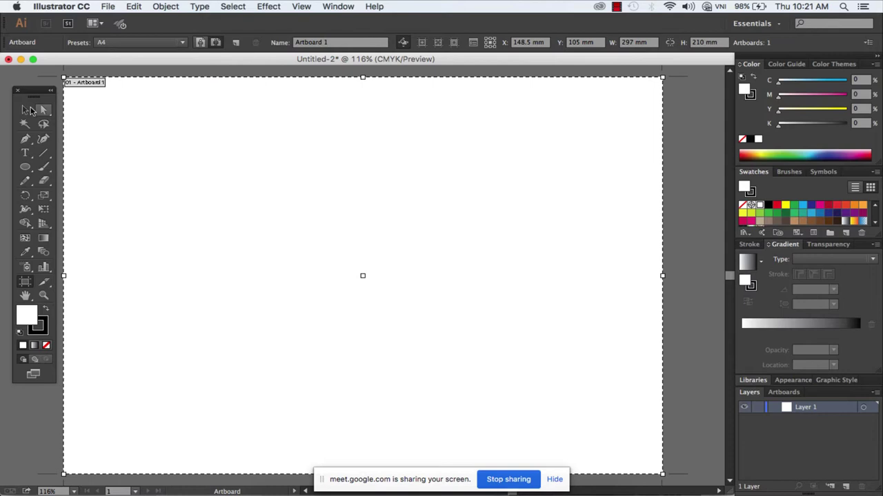
{"action": "left_click", "coordinate": [25, 111]}
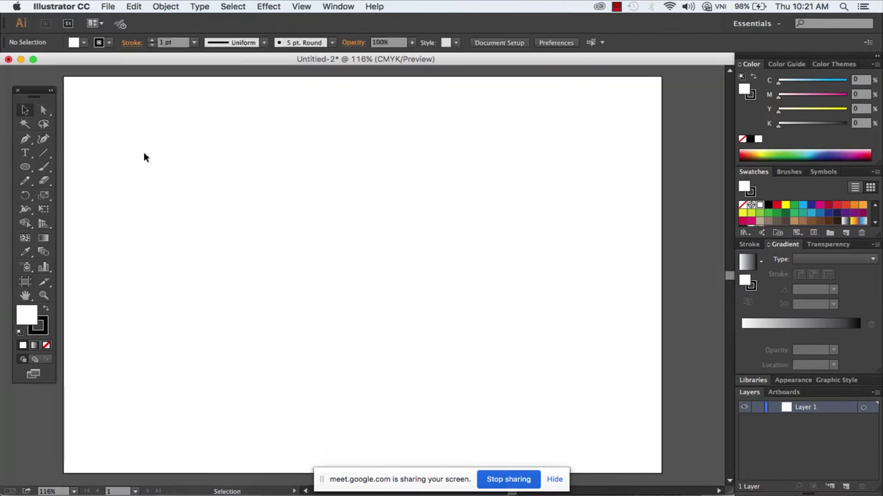
{"action": "key", "text": "super+1"}
Draw a wide rectangle across the upper artboard, filled dark blue with no stroke.
{"action": "left_click_drag", "start_coordinate": [27, 171], "coordinate": [62, 169]}
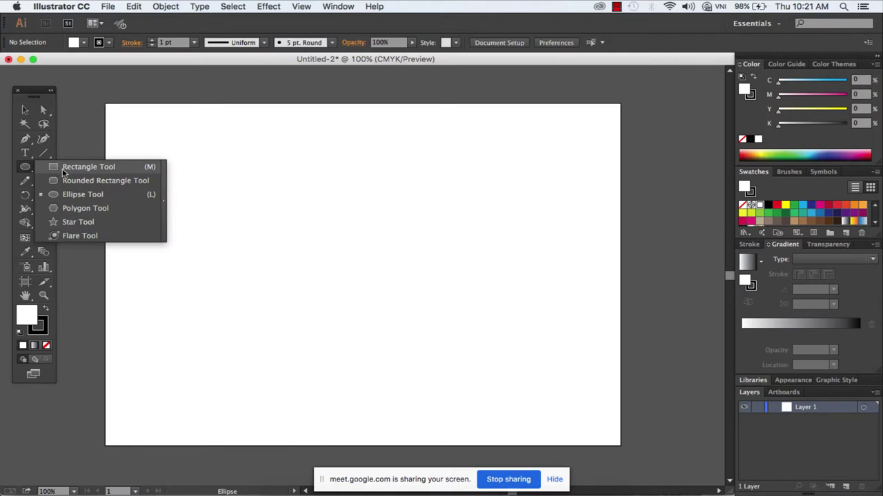
{"action": "left_click_drag", "start_coordinate": [185, 160], "coordinate": [545, 305]}
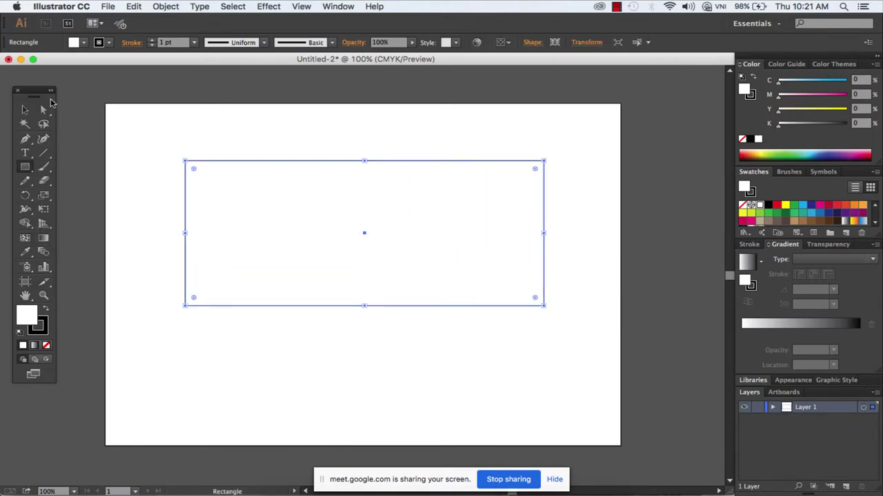
{"action": "left_click", "coordinate": [24, 109]}
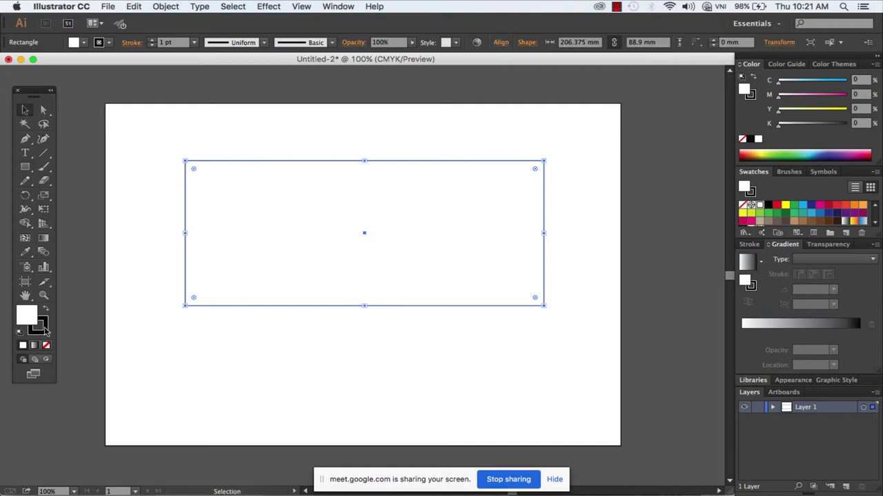
{"action": "left_click", "coordinate": [46, 346]}
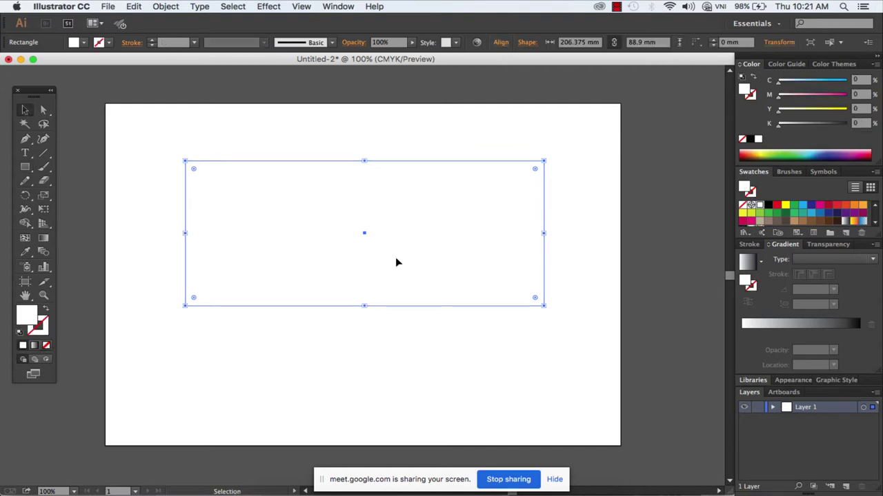
{"action": "left_click", "coordinate": [828, 215]}
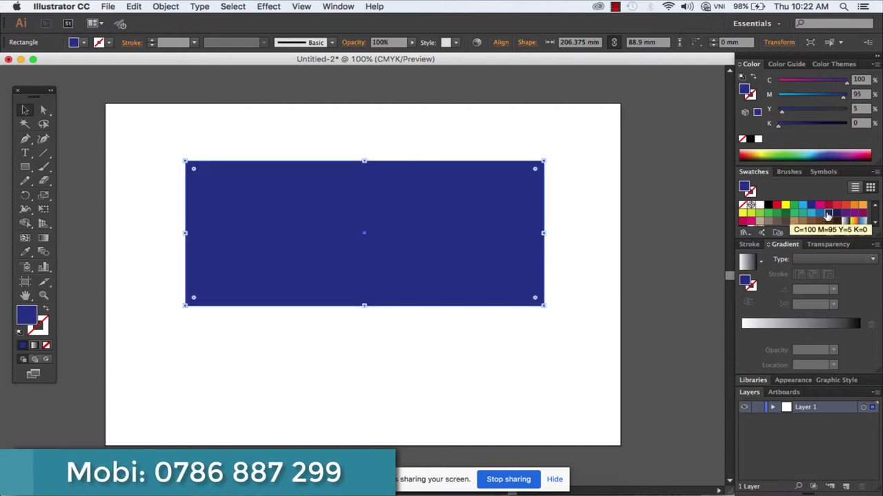
Paste a copy of the blue rectangle in front, fill it white, and resize it from its corner.
{"action": "left_click", "coordinate": [133, 7]}
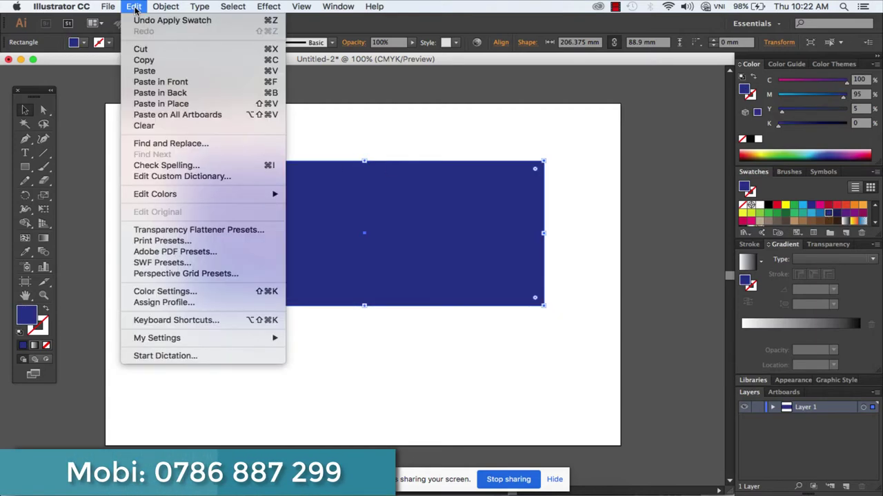
{"action": "left_click", "coordinate": [144, 60]}
{"action": "left_click", "coordinate": [134, 7]}
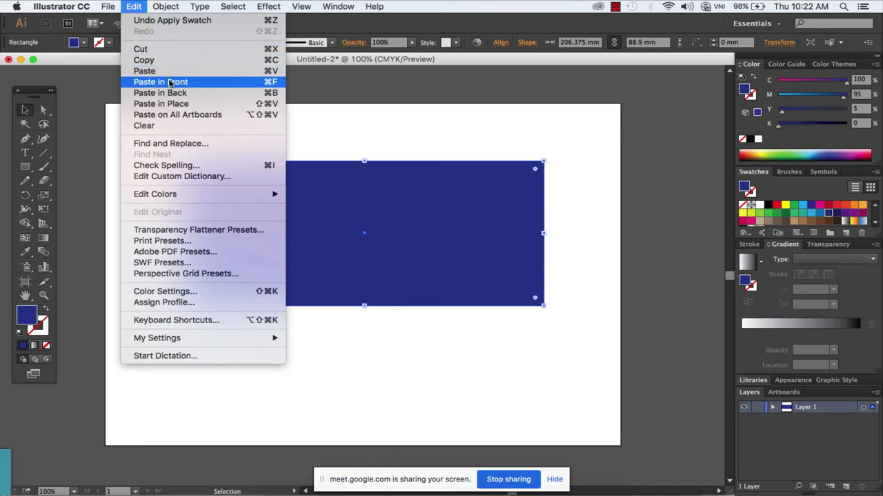
{"action": "left_click", "coordinate": [170, 83]}
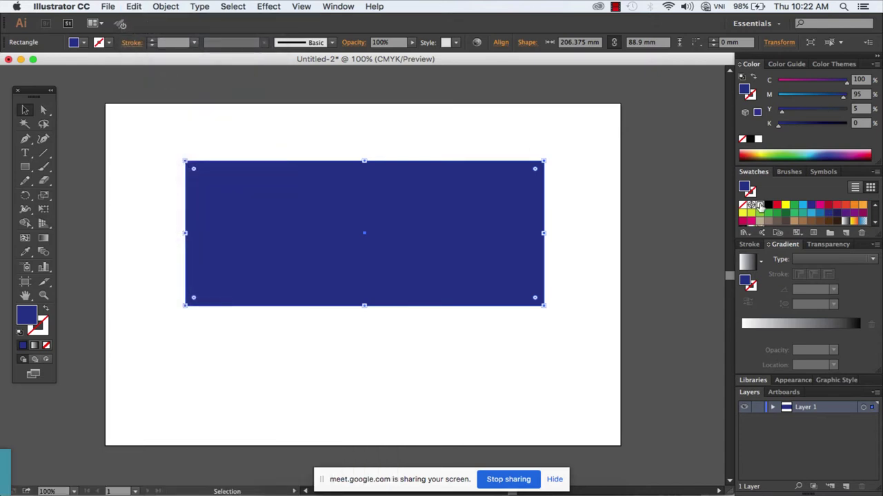
{"action": "left_click", "coordinate": [759, 206]}
{"action": "mouse_move", "coordinate": [546, 161]}
{"action": "left_mouse_down"}
{"action": "mouse_move", "coordinate": [536, 168]}
{"action": "mouse_move", "coordinate": [545, 159]}
{"action": "left_mouse_up"}
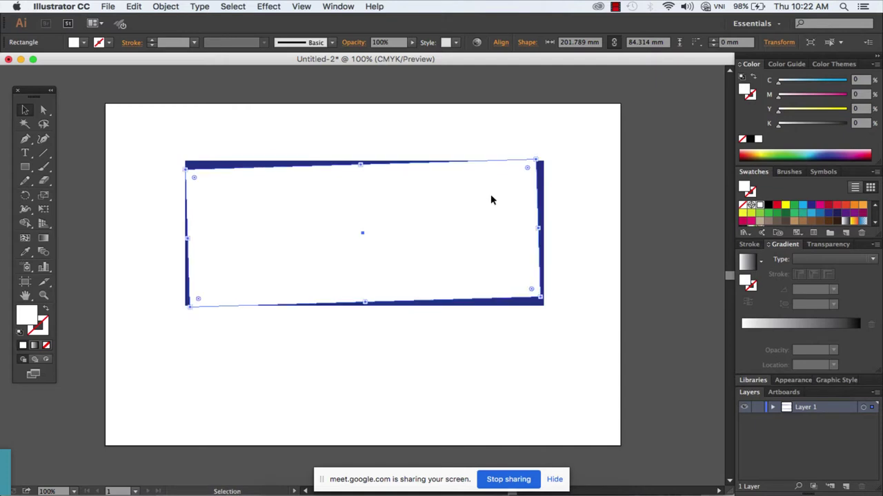
Paste another copy filled red, tilt and reposition it, and pull in its left edge.
{"action": "left_click", "coordinate": [134, 6]}
{"action": "left_click", "coordinate": [161, 63]}
{"action": "left_click", "coordinate": [133, 6]}
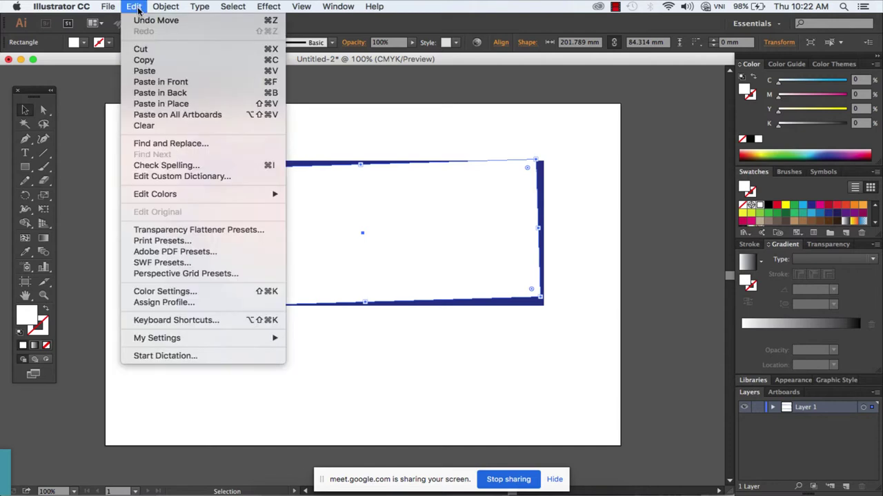
{"action": "left_click", "coordinate": [179, 93]}
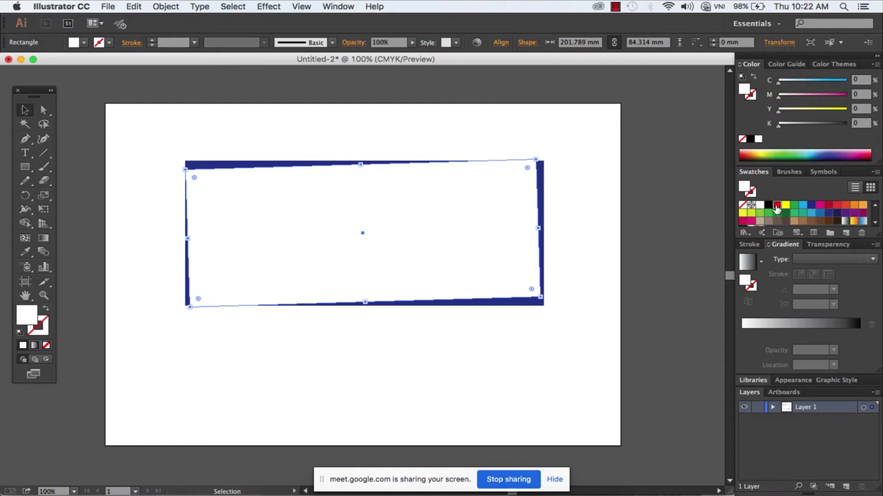
{"action": "left_click", "coordinate": [777, 206]}
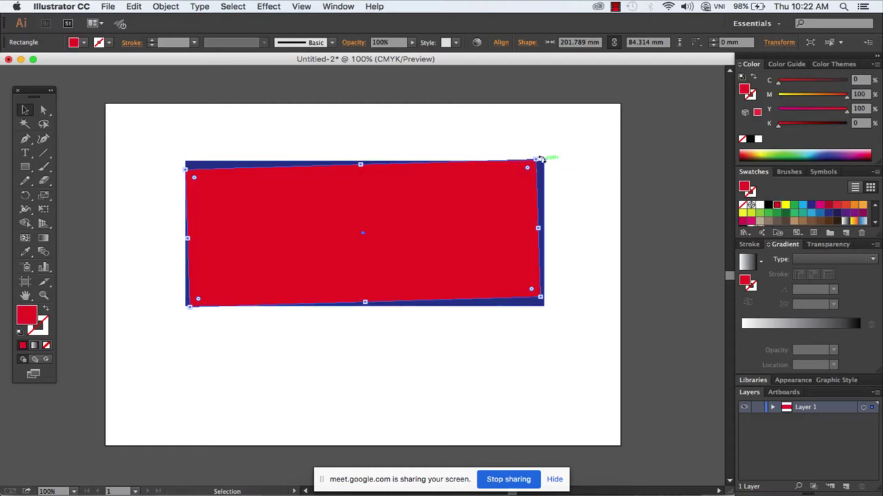
{"action": "left_click_drag", "start_coordinate": [540, 158], "coordinate": [515, 180]}
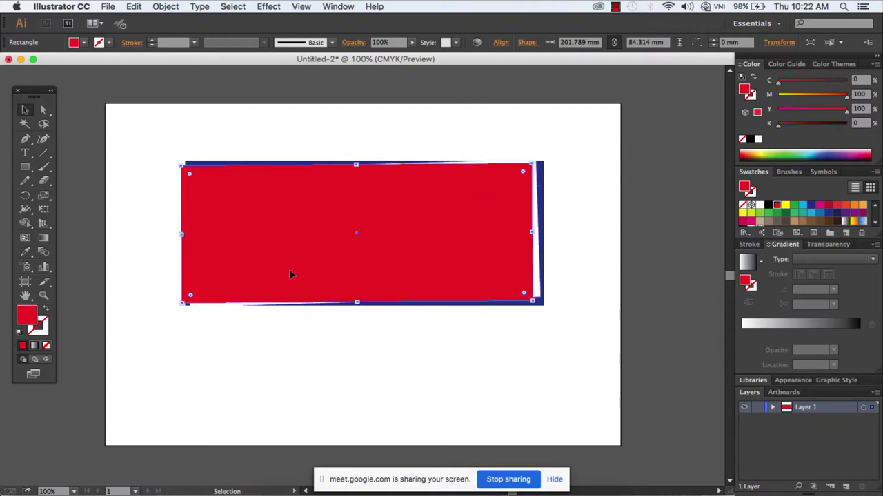
{"action": "left_click_drag", "start_coordinate": [181, 304], "coordinate": [186, 304]}
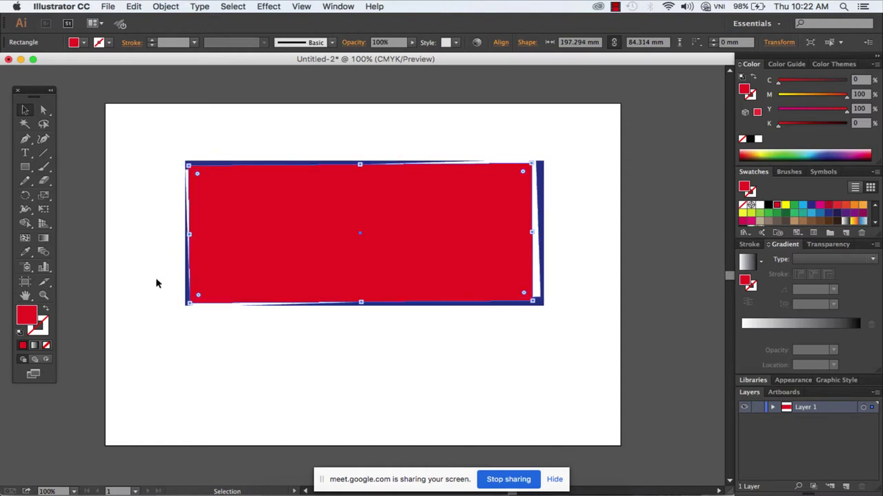
{"action": "left_click", "coordinate": [157, 283]}
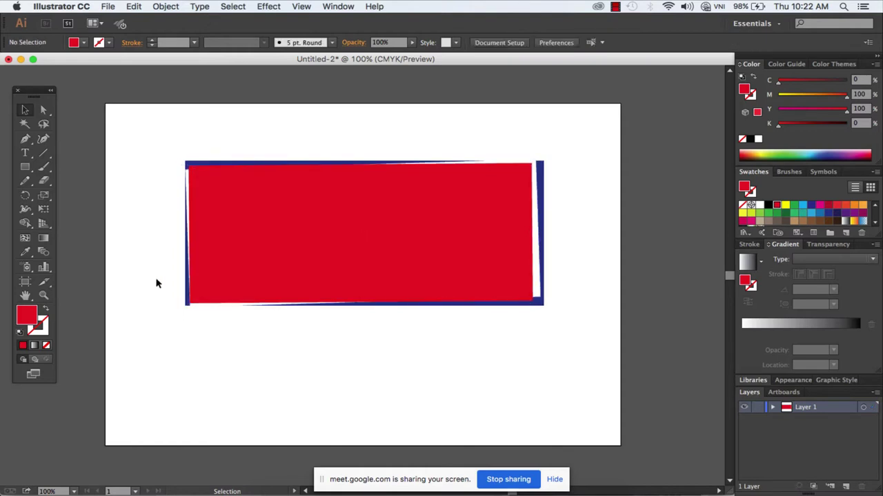
{"action": "left_click", "coordinate": [26, 169]}
Draw a large rectangle spanning the artboard width and send it to the back.
{"action": "left_click_drag", "start_coordinate": [109, 127], "coordinate": [615, 331]}
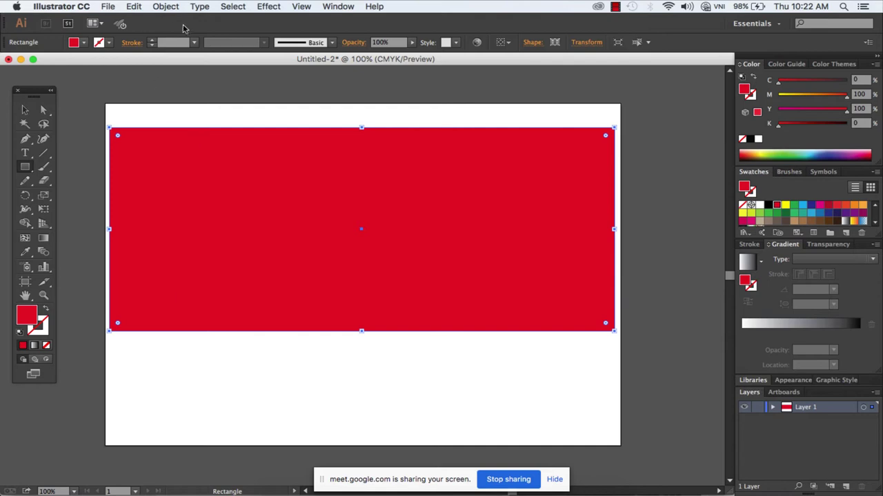
{"action": "left_click", "coordinate": [169, 8]}
{"action": "mouse_move", "coordinate": [175, 31]}
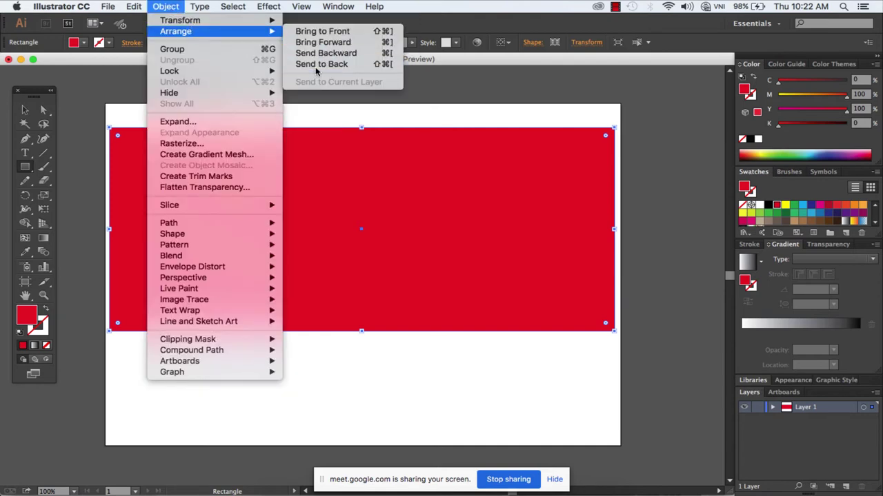
{"action": "left_click", "coordinate": [315, 65]}
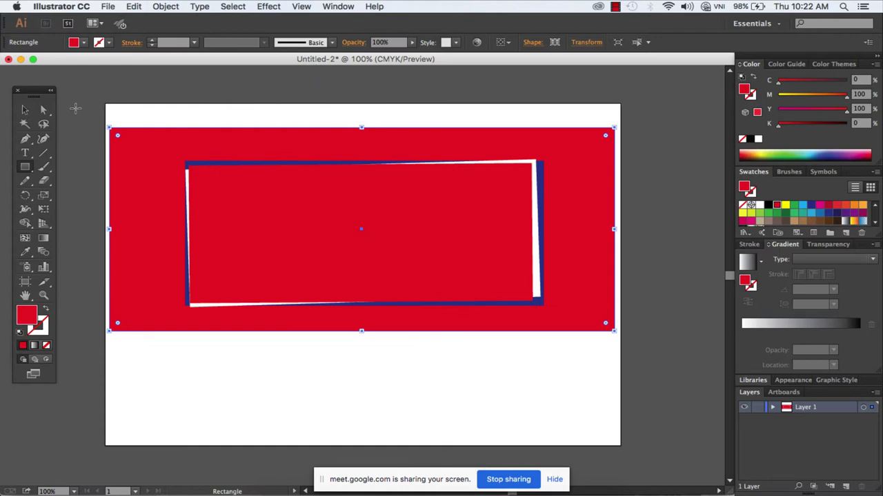
Select the large red rectangle and cut it to the clipboard.
{"action": "left_click", "coordinate": [25, 111]}
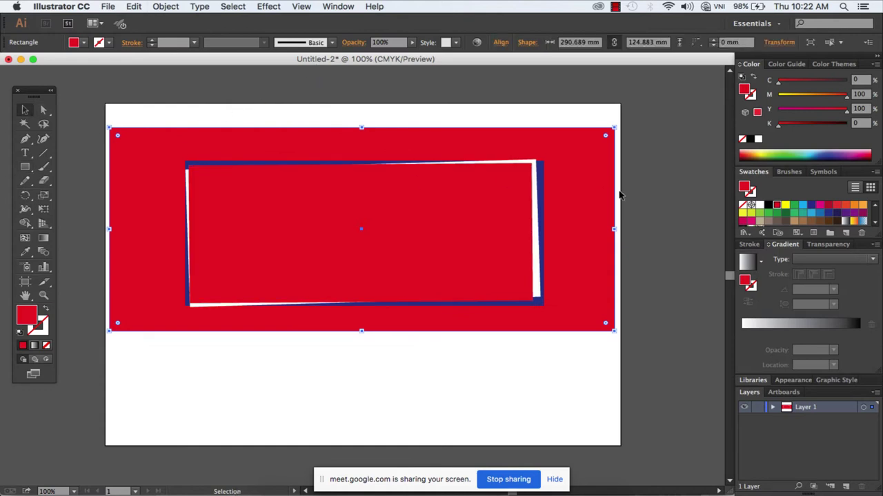
{"action": "left_click", "coordinate": [641, 200]}
{"action": "left_click", "coordinate": [594, 170]}
{"action": "left_click", "coordinate": [137, 8]}
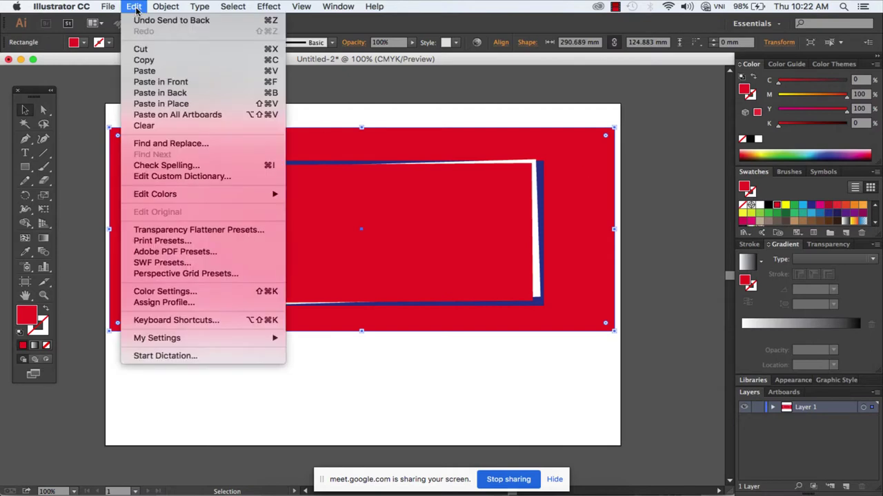
{"action": "left_click", "coordinate": [169, 51]}
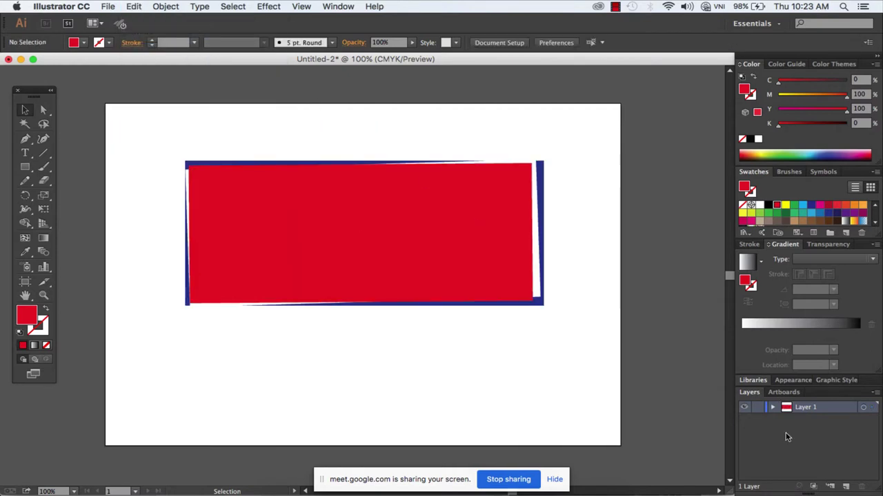
Paste the large red rectangle onto a new Layer 2, placed beneath Layer 1 and locked.
{"action": "left_click", "coordinate": [846, 486]}
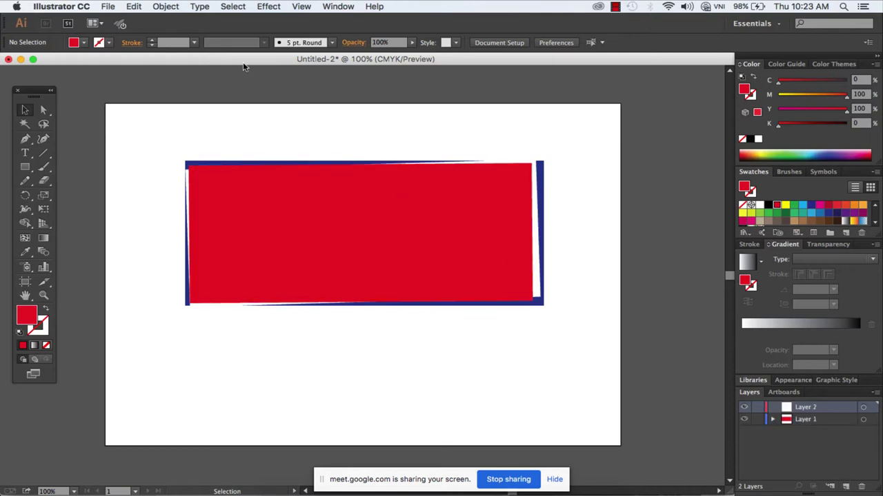
{"action": "left_click", "coordinate": [135, 6]}
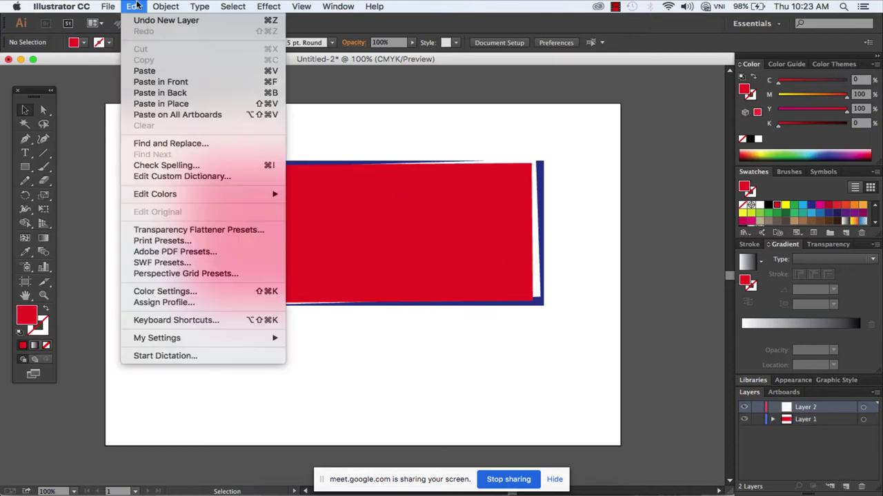
{"action": "left_click", "coordinate": [165, 83]}
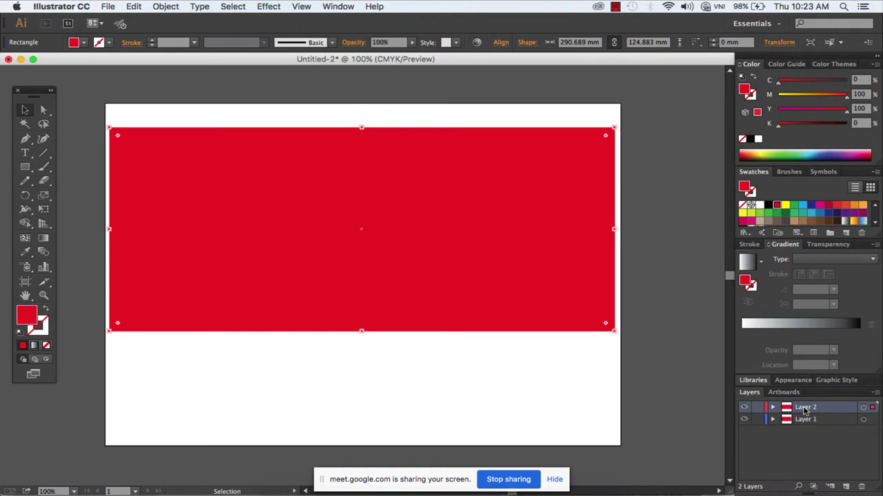
{"action": "left_click_drag", "start_coordinate": [807, 409], "coordinate": [806, 428]}
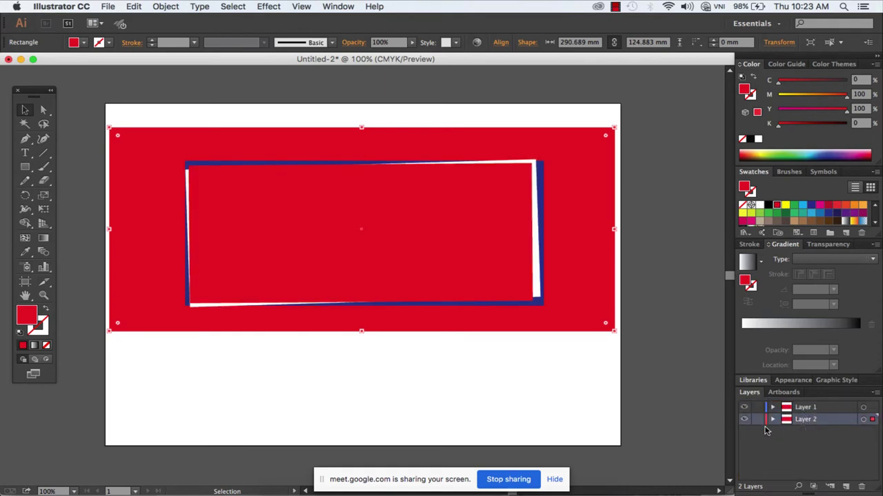
{"action": "left_click", "coordinate": [758, 421]}
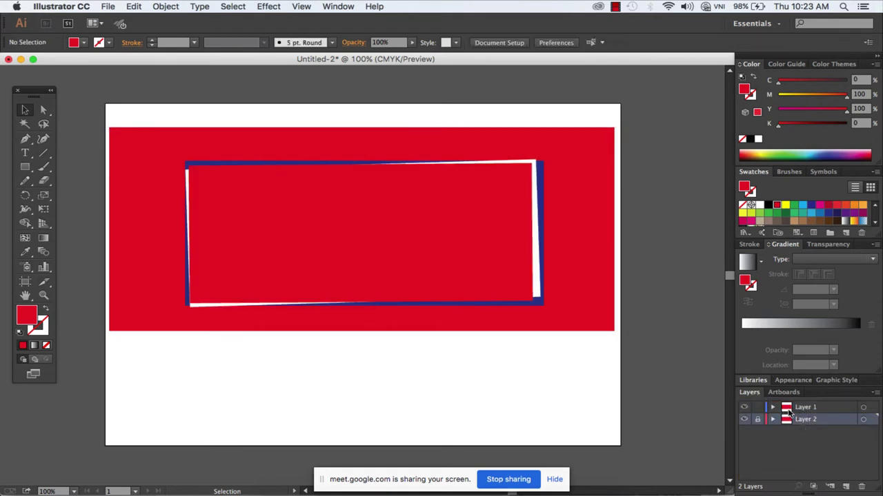
Shift the framed banner slightly, hide Layer 2, and select the red rectangle alone.
{"action": "mouse_move", "coordinate": [416, 191]}
{"action": "left_mouse_down"}
{"action": "mouse_move", "coordinate": [420, 178]}
{"action": "mouse_move", "coordinate": [418, 187]}
{"action": "left_mouse_up"}
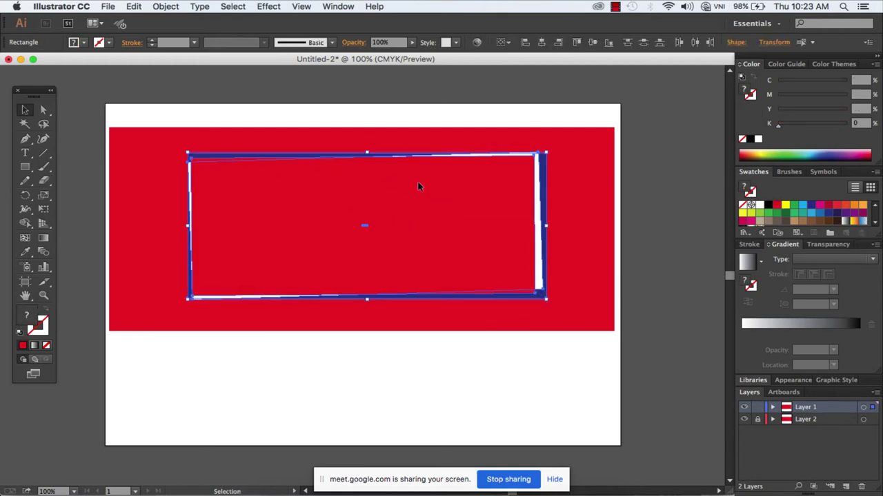
{"action": "left_click", "coordinate": [743, 420]}
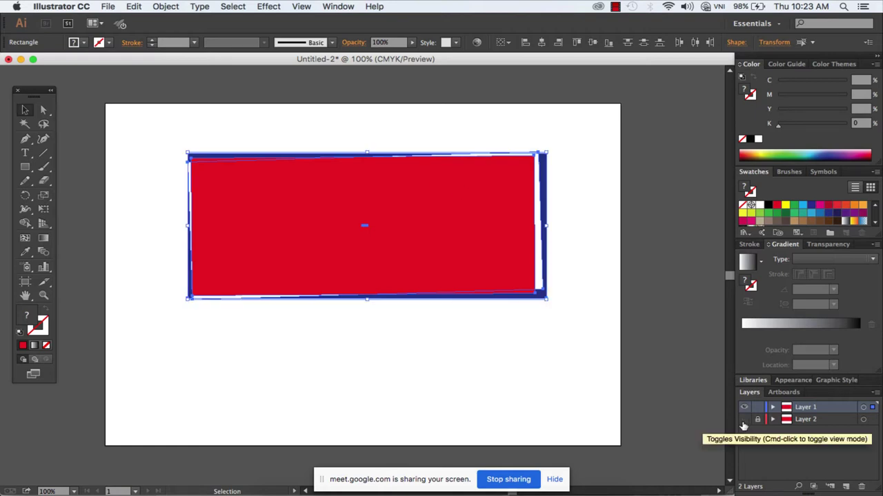
{"action": "left_click", "coordinate": [426, 351]}
{"action": "left_click", "coordinate": [309, 199]}
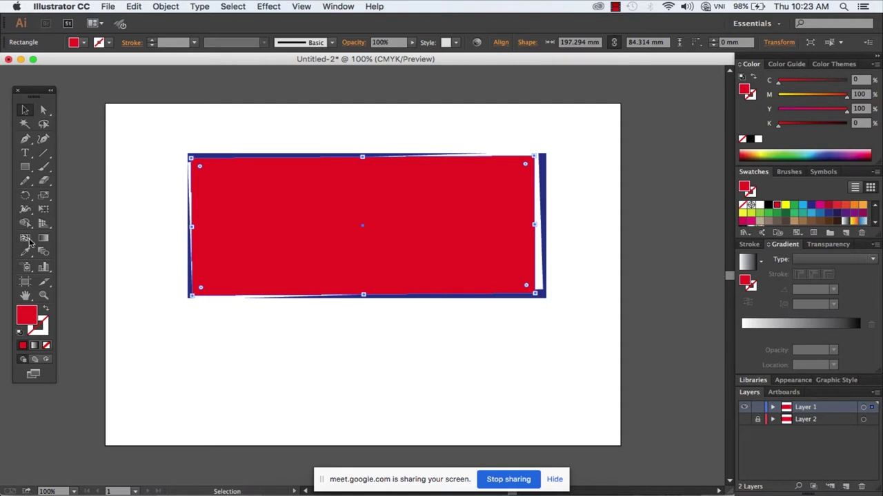
Type a 'Mesh Fill' heading above the red rectangle and scale it up to about 34.5 pt.
{"action": "left_click", "coordinate": [28, 239]}
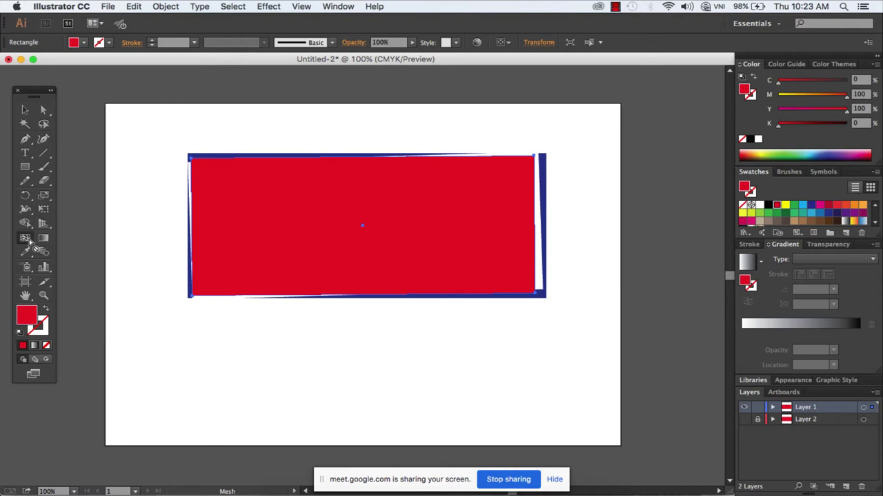
{"action": "left_click", "coordinate": [26, 155]}
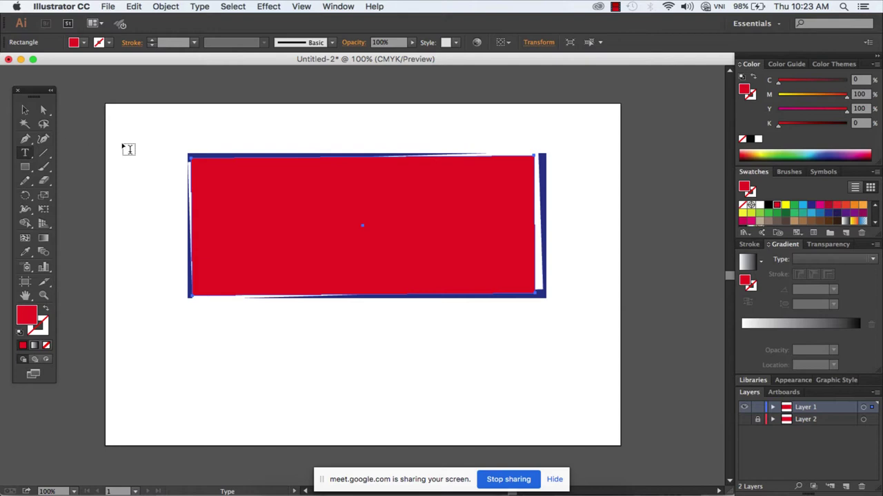
{"action": "left_click", "coordinate": [144, 134]}
{"action": "type", "text": "Mesh Fill"}
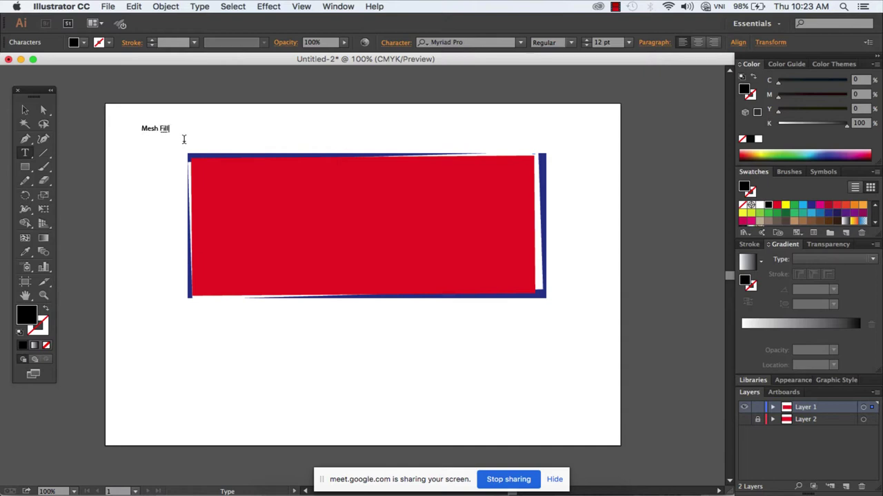
{"action": "key", "text": "Escape"}
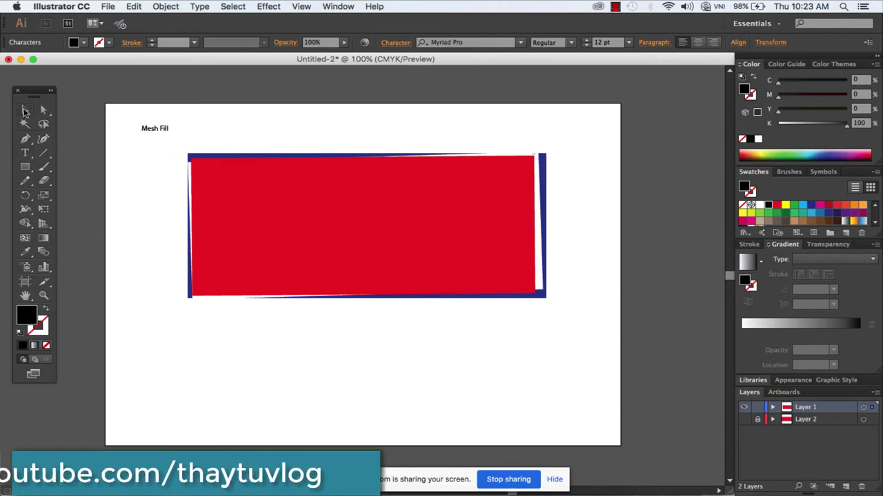
{"action": "mouse_move", "coordinate": [170, 132]}
{"action": "left_mouse_down"}
{"action": "mouse_move", "coordinate": [215, 153]}
{"action": "mouse_move", "coordinate": [207, 126]}
{"action": "left_mouse_up"}
{"action": "left_click", "coordinate": [254, 182]}
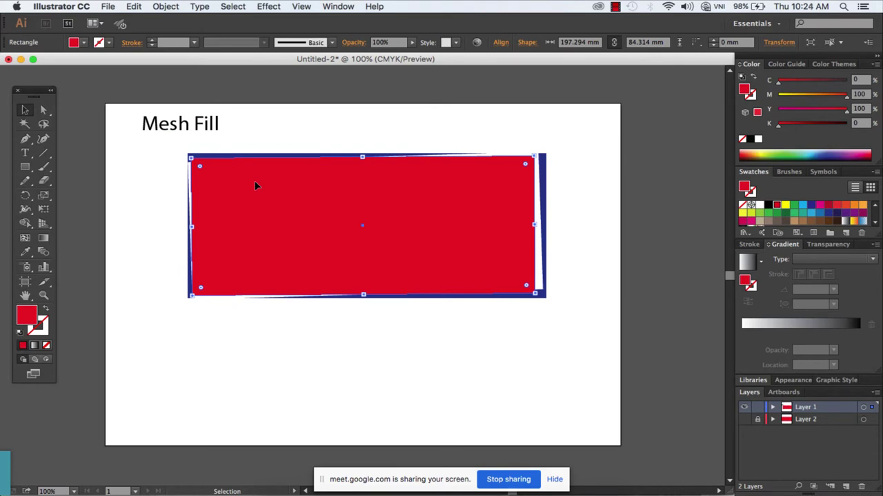
Add three mesh points to the red rectangle at upper right, centre and lower left.
{"action": "left_click", "coordinate": [25, 239]}
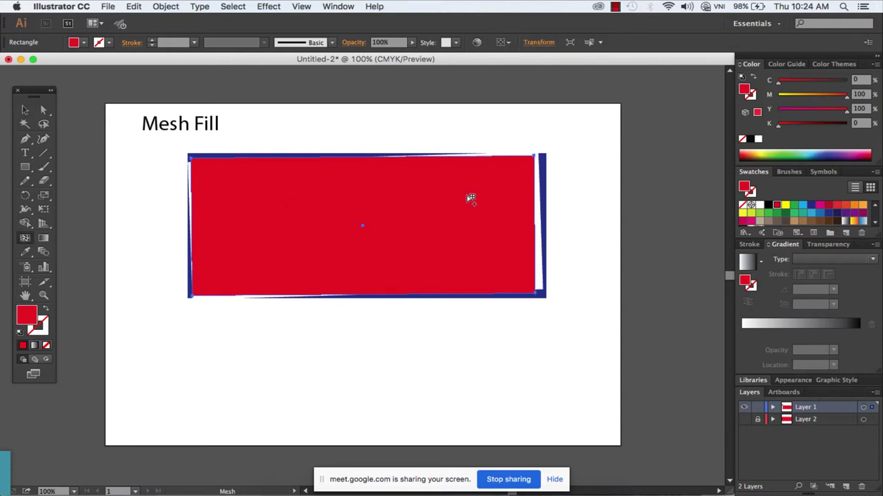
{"action": "left_click", "coordinate": [468, 197]}
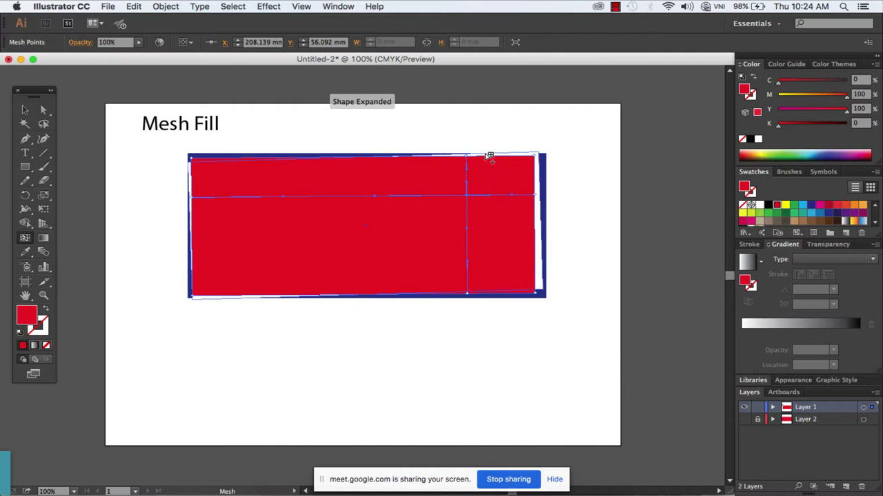
{"action": "left_click", "coordinate": [361, 235]}
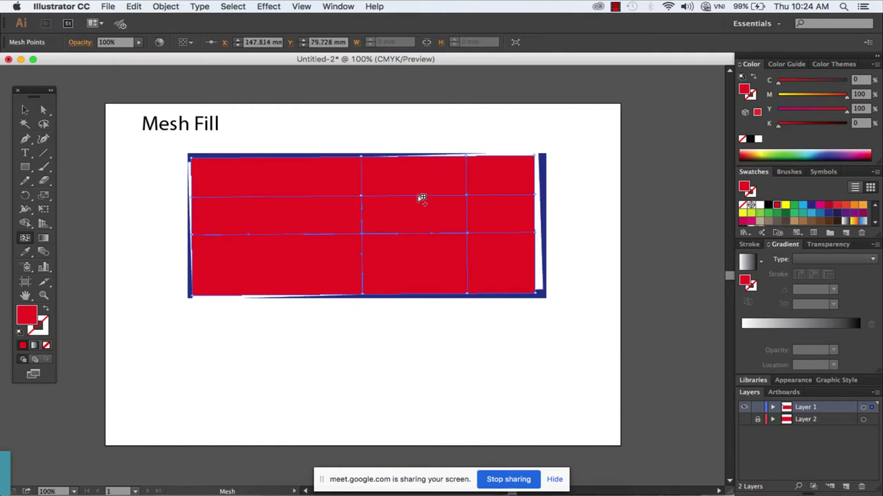
{"action": "left_click", "coordinate": [255, 260]}
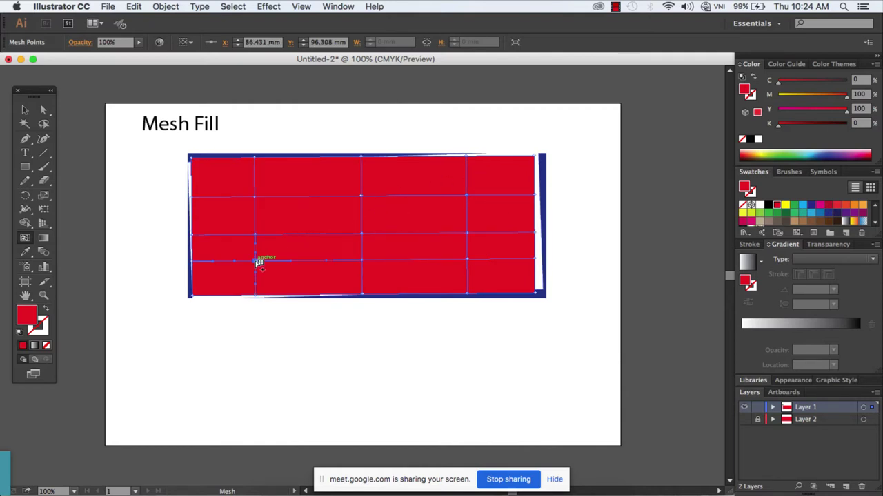
{"action": "left_click", "coordinate": [468, 196]}
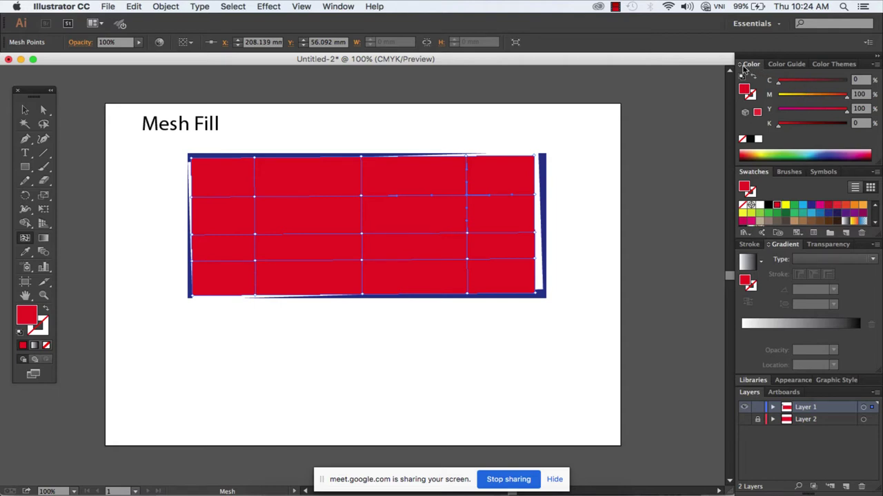
Show the CMYK sliders, darken the upper-right and right-of-centre mesh points, and tint the lower-right one orange.
{"action": "left_click", "coordinate": [741, 64]}
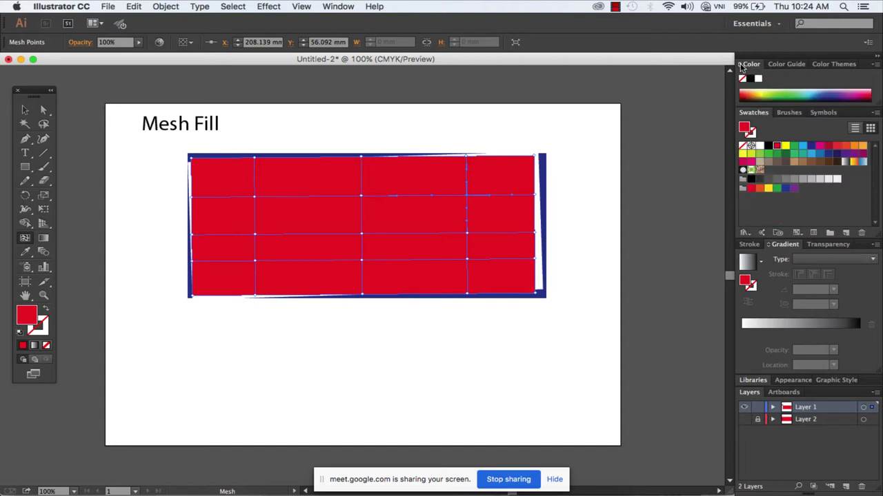
{"action": "left_click", "coordinate": [741, 64]}
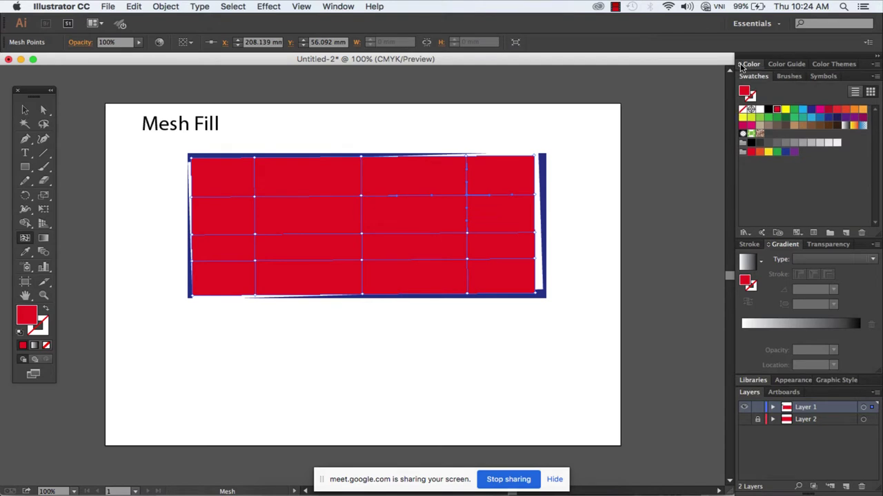
{"action": "left_click", "coordinate": [741, 65]}
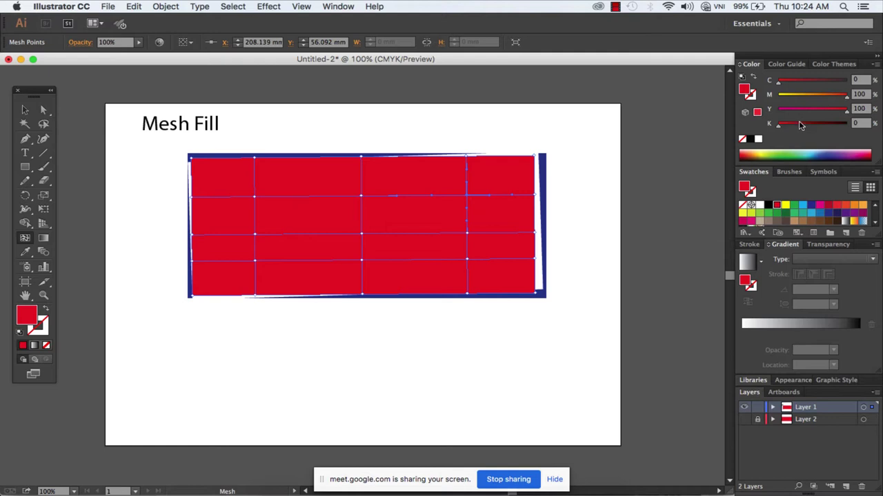
{"action": "left_click_drag", "start_coordinate": [800, 127], "coordinate": [808, 128]}
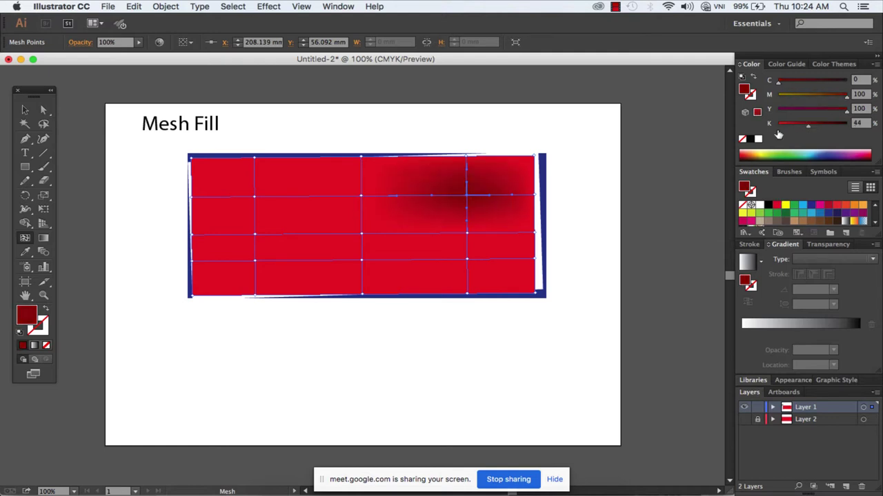
{"action": "left_click", "coordinate": [468, 235]}
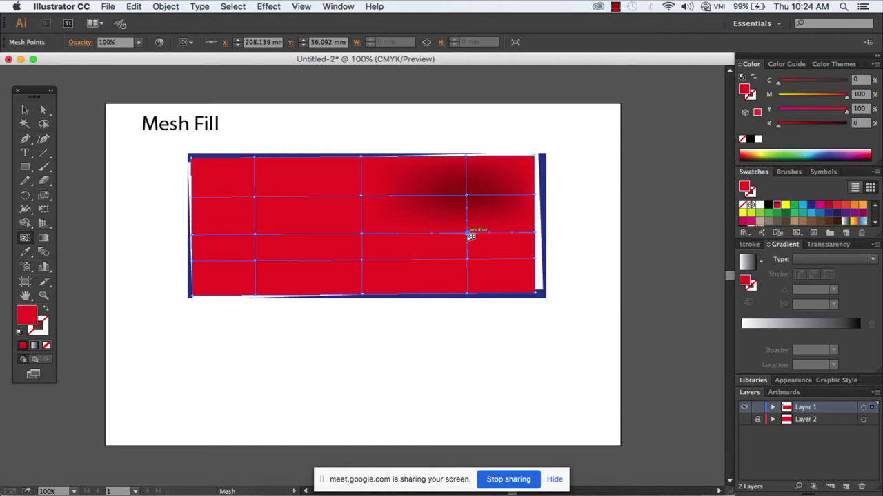
{"action": "left_click_drag", "start_coordinate": [784, 131], "coordinate": [793, 129]}
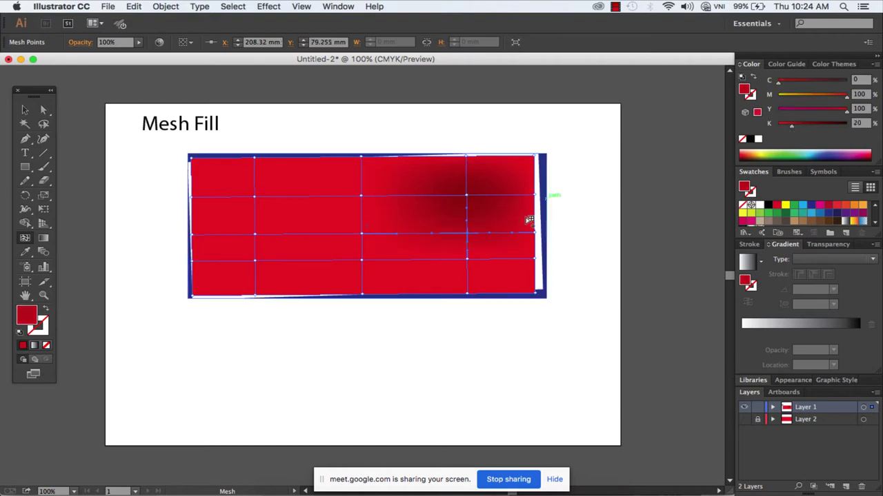
{"action": "left_click", "coordinate": [468, 261]}
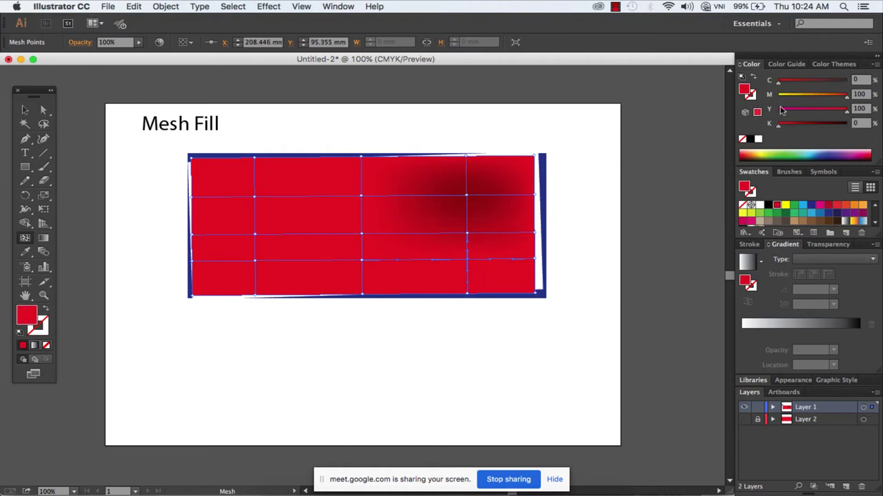
{"action": "left_click_drag", "start_coordinate": [833, 98], "coordinate": [834, 98]}
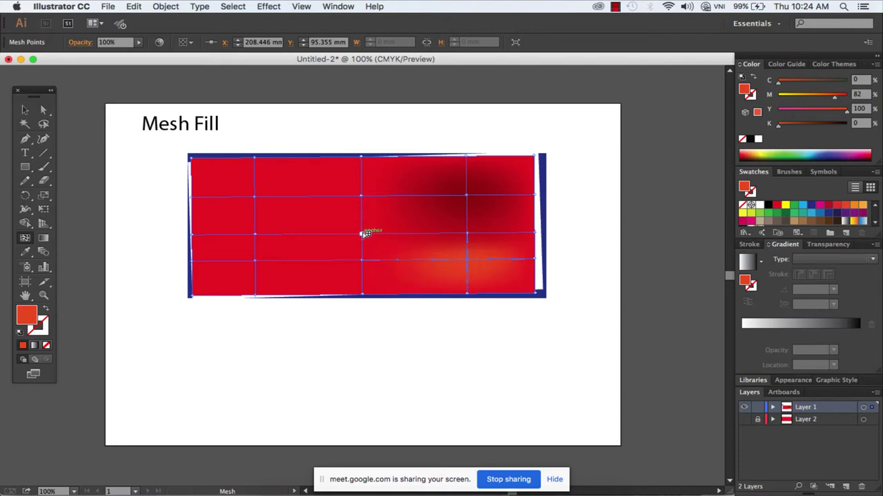
Tint the central and above-centre mesh points orange and darken the lower-left point.
{"action": "left_click", "coordinate": [365, 233]}
{"action": "left_click", "coordinate": [832, 95]}
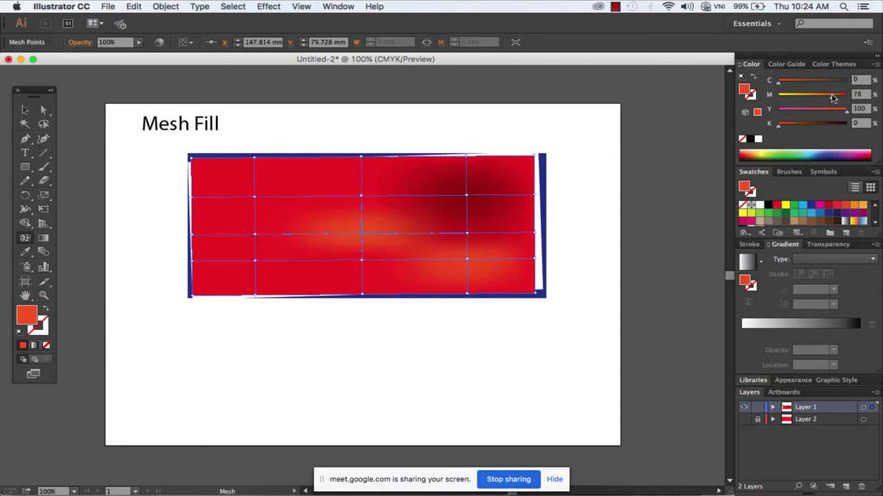
{"action": "left_click", "coordinate": [362, 195]}
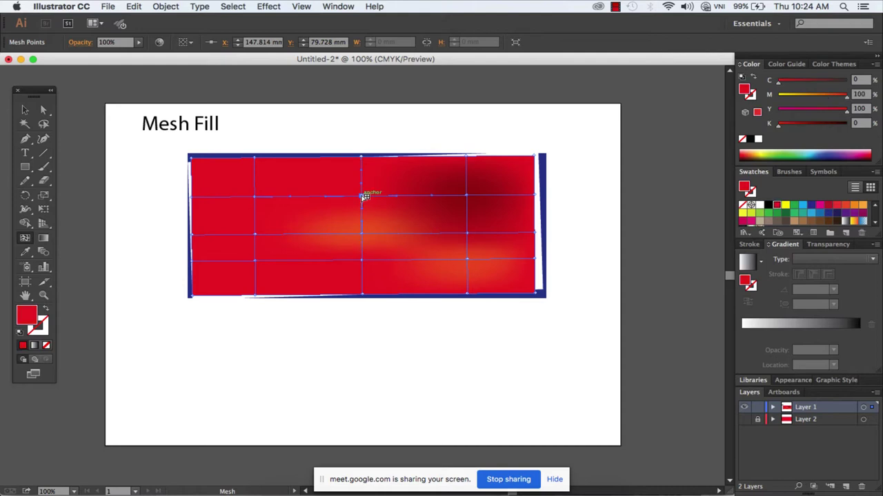
{"action": "left_click", "coordinate": [831, 110]}
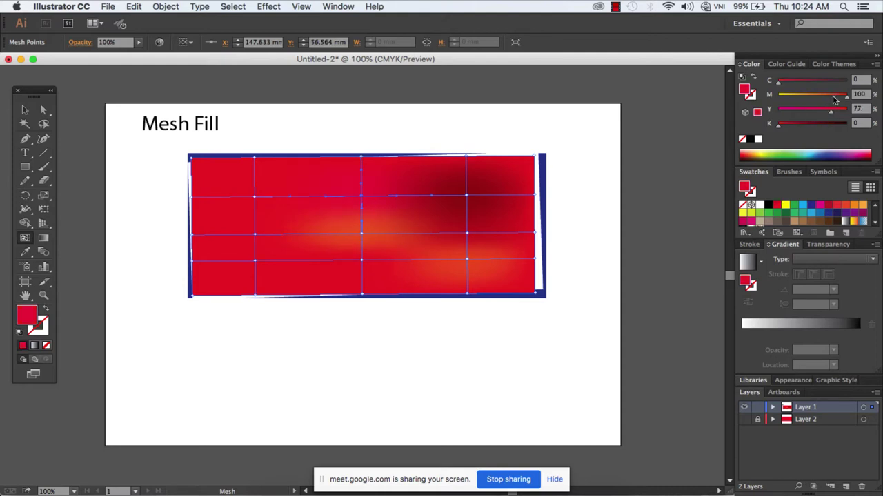
{"action": "left_click", "coordinate": [833, 96]}
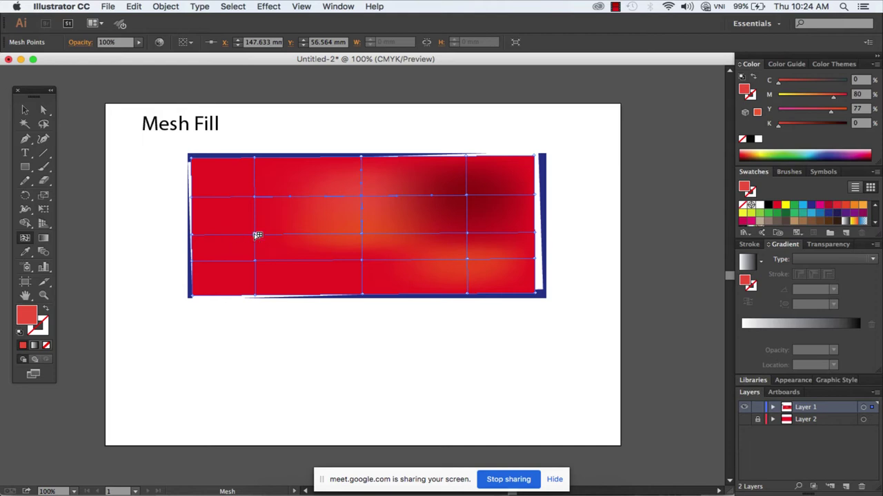
{"action": "left_click", "coordinate": [255, 261]}
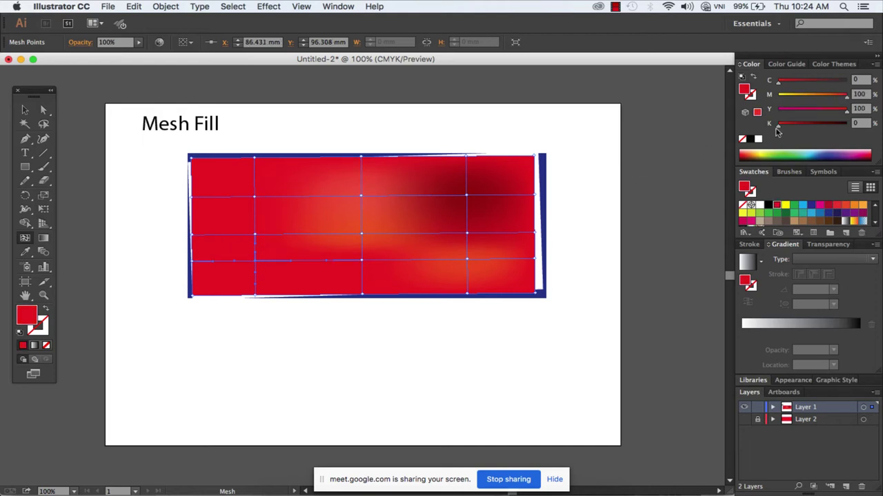
{"action": "left_click_drag", "start_coordinate": [808, 124], "coordinate": [804, 125]}
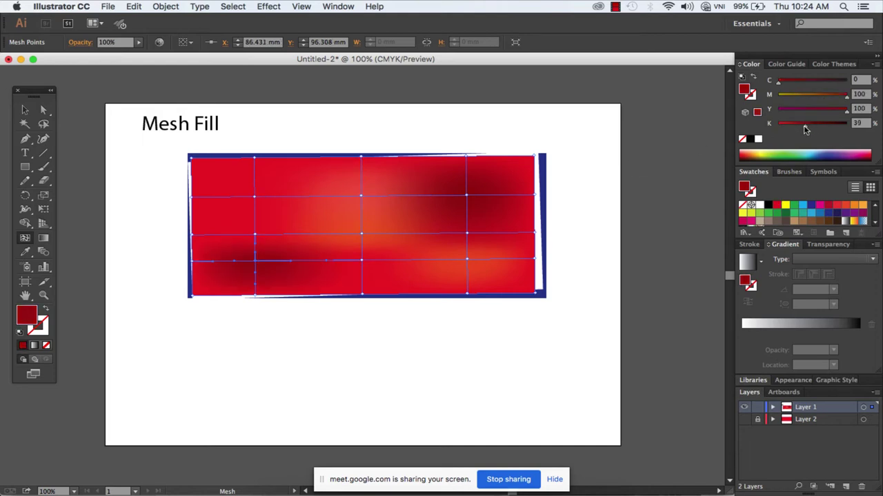
Darken the top-left and top-row mesh points and turn the lower-middle point reddish orange.
{"action": "left_click", "coordinate": [197, 159]}
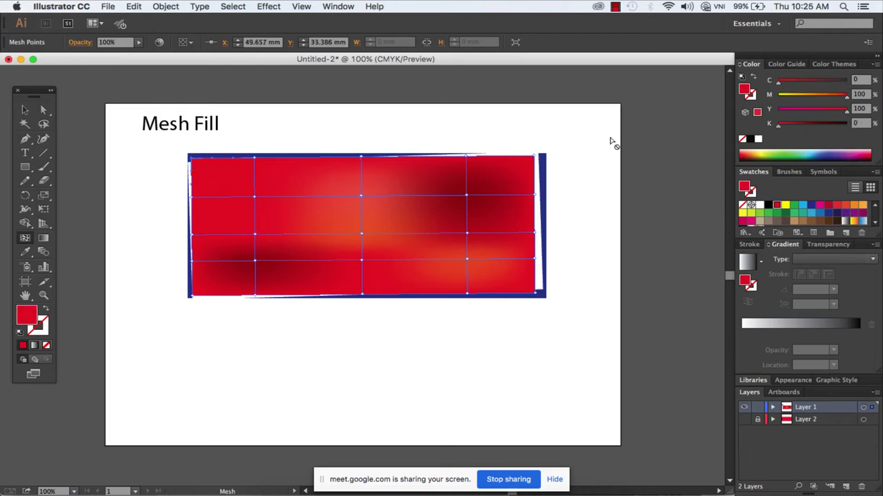
{"action": "left_click", "coordinate": [793, 123]}
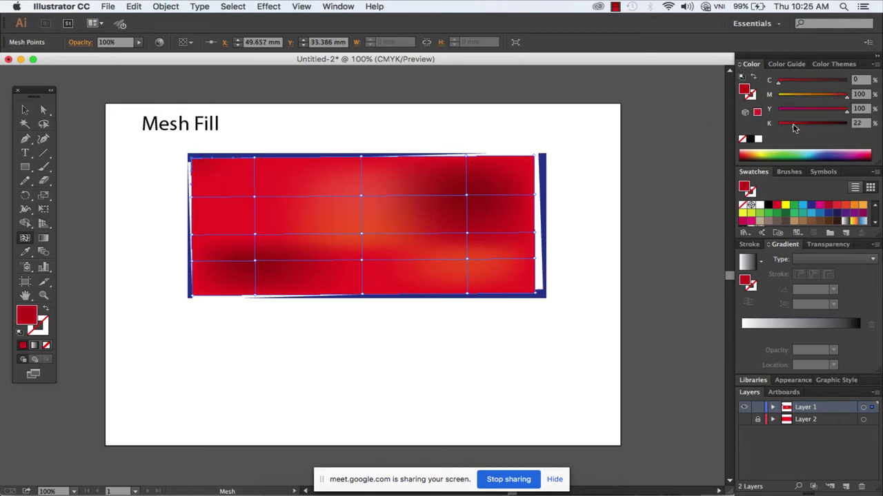
{"action": "left_click", "coordinate": [255, 198]}
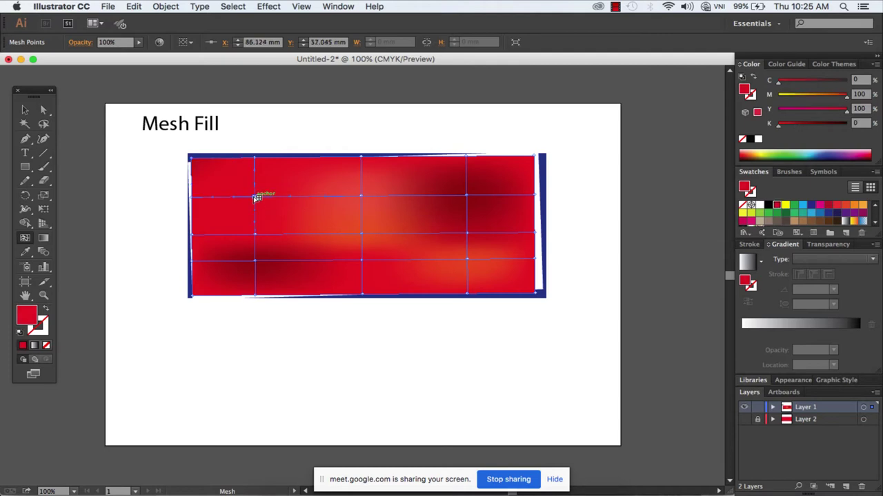
{"action": "left_click", "coordinate": [795, 124]}
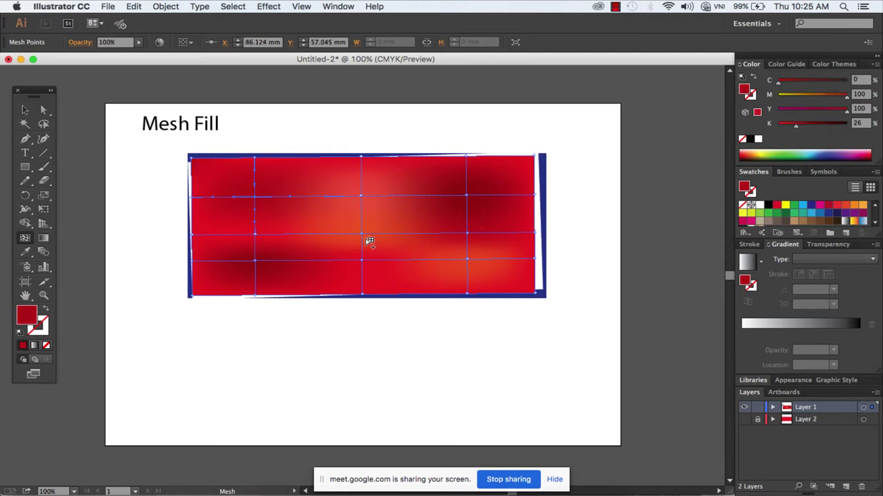
{"action": "left_click", "coordinate": [364, 259]}
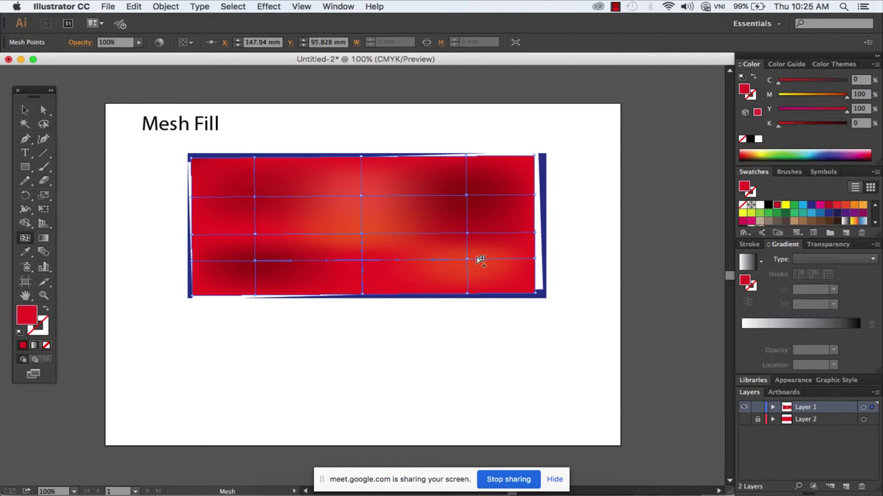
{"action": "left_click", "coordinate": [816, 95]}
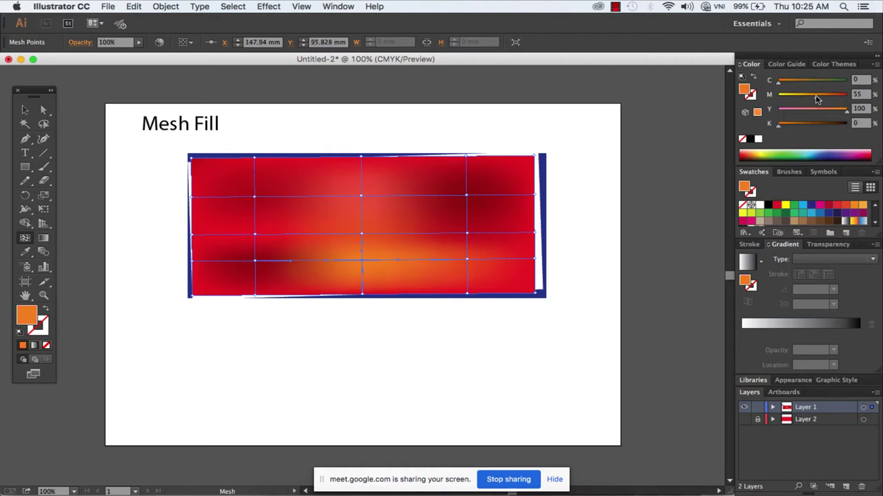
{"action": "left_click", "coordinate": [832, 95]}
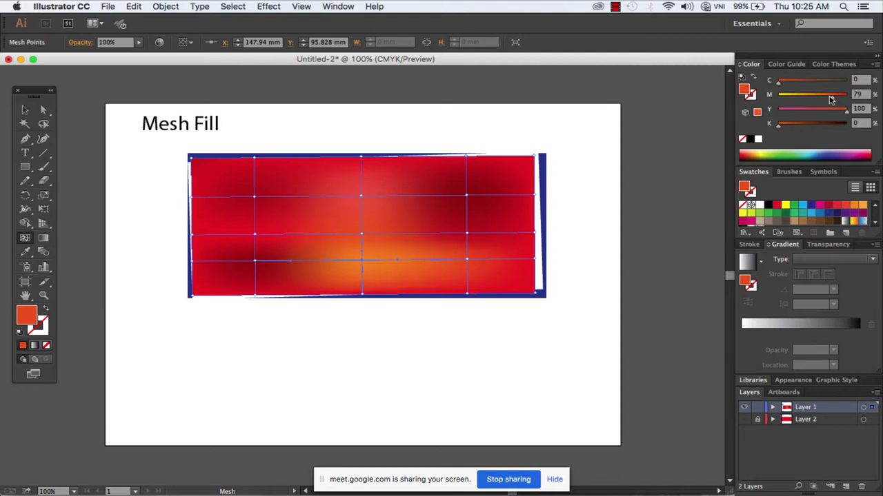
Tint the left-middle and central mesh points a lighter orange.
{"action": "left_click", "coordinate": [255, 235]}
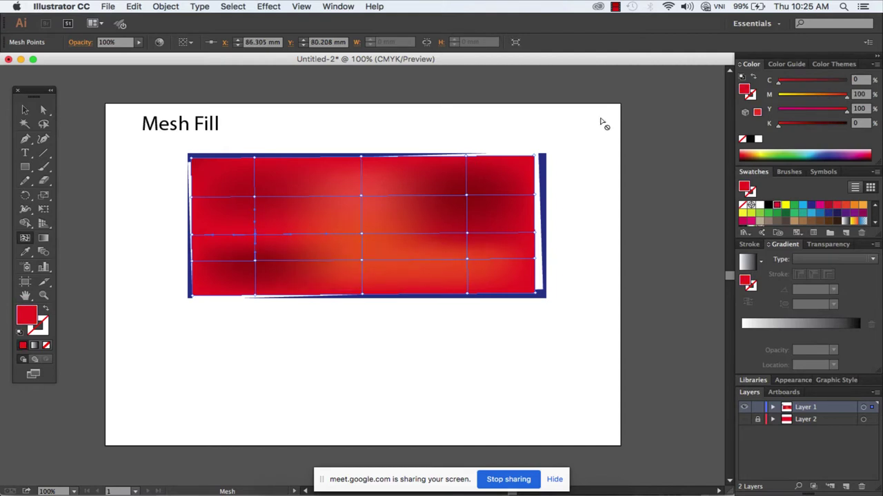
{"action": "left_click", "coordinate": [832, 95]}
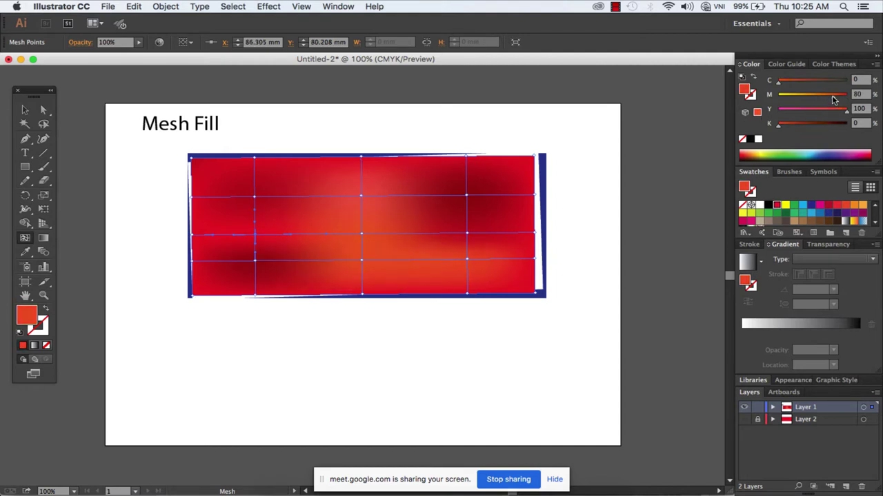
{"action": "left_click", "coordinate": [362, 235]}
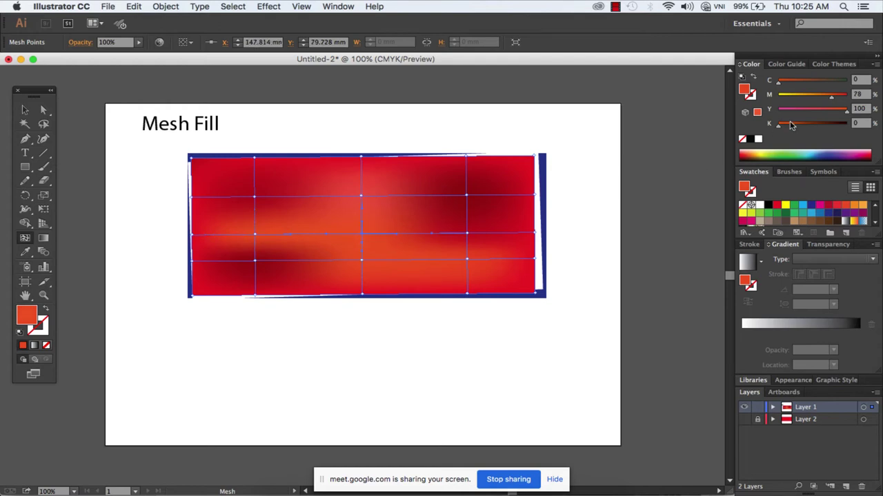
{"action": "left_click", "coordinate": [812, 98]}
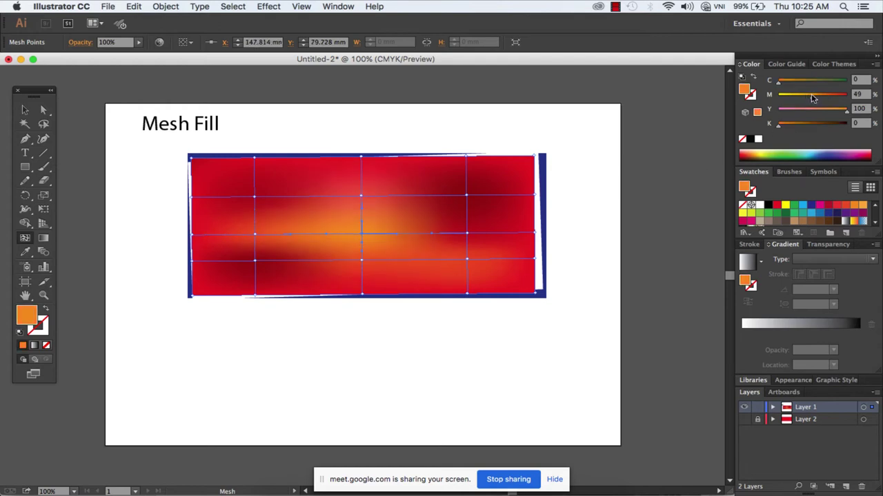
{"action": "left_click_drag", "start_coordinate": [814, 98], "coordinate": [819, 98]}
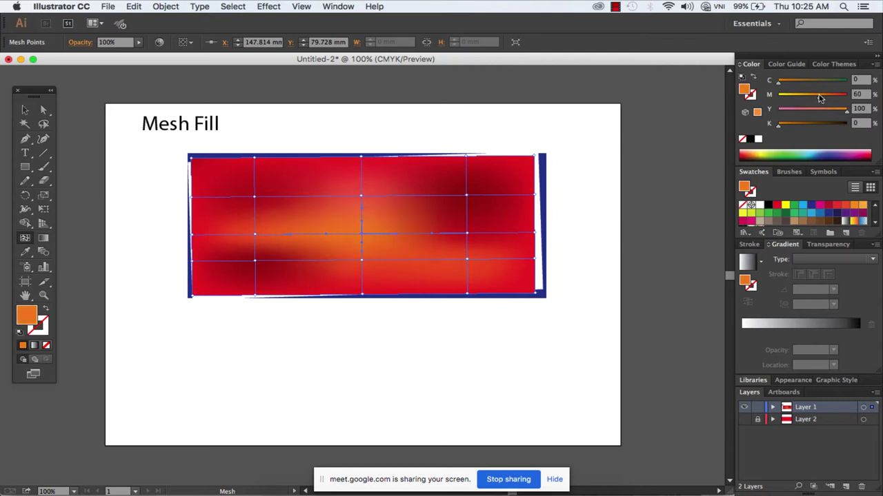
Type 'tưng bừng khuyến mãi' below the banner, enlarge it to about 44 pt, and move it onto the banner.
{"action": "left_click", "coordinate": [28, 112]}
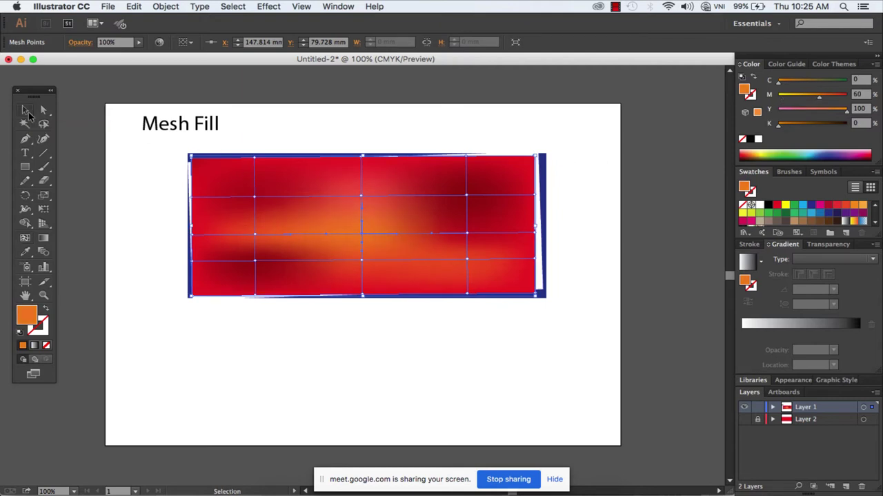
{"action": "left_click", "coordinate": [133, 193]}
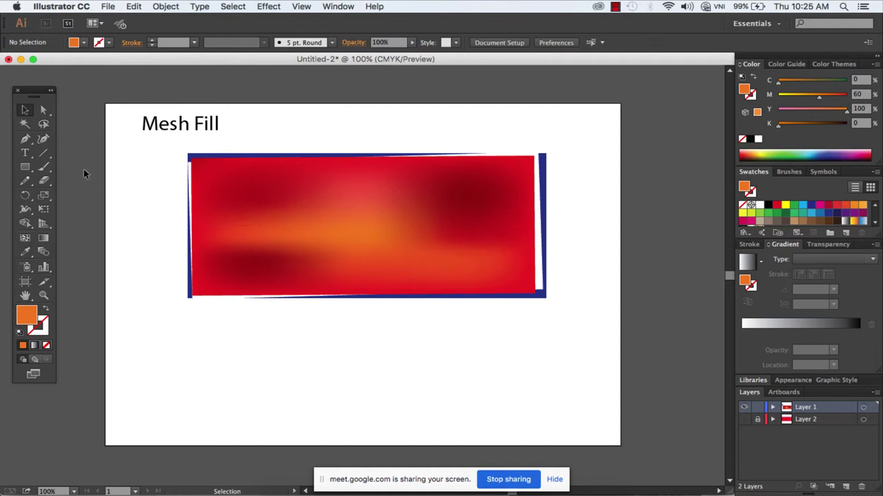
{"action": "left_click", "coordinate": [25, 154]}
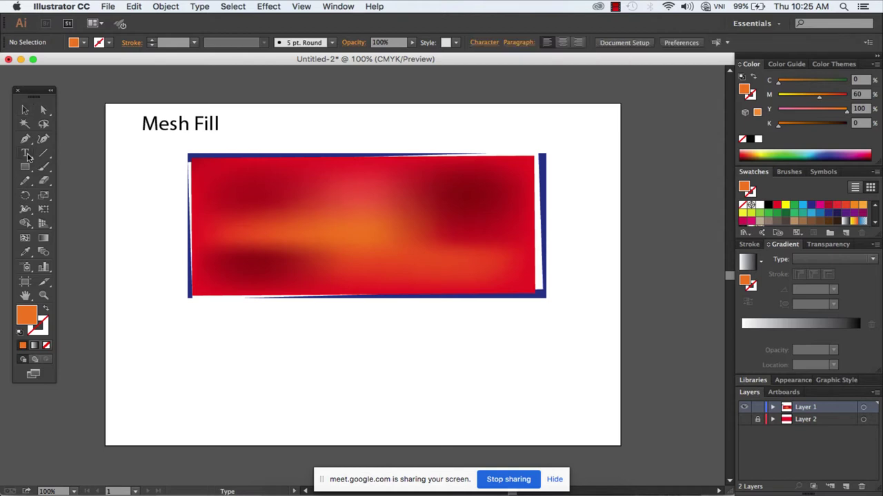
{"action": "left_click", "coordinate": [230, 338]}
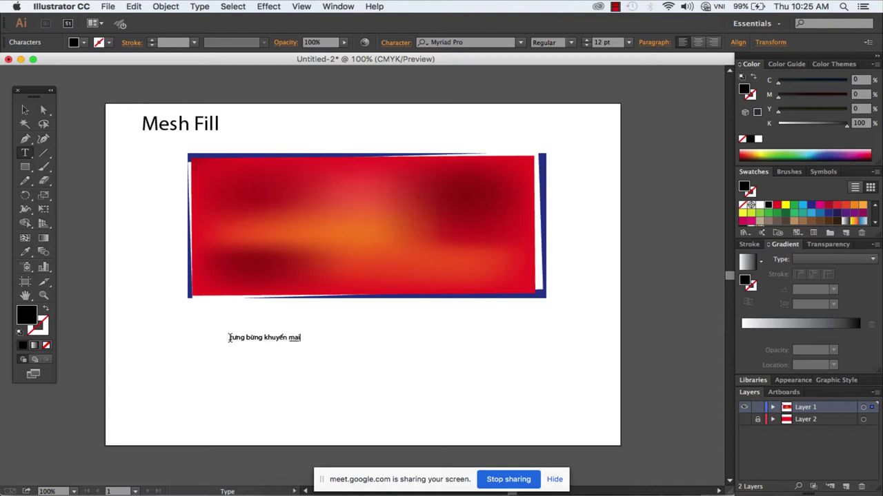
{"action": "type", "text": "tưng bừng khuyến mãi"}
{"action": "left_click", "coordinate": [25, 111]}
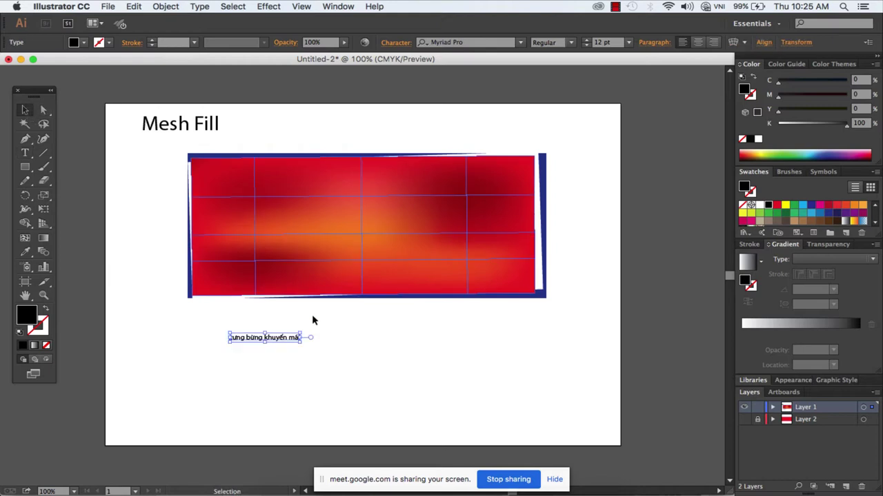
{"action": "left_click_drag", "start_coordinate": [302, 333], "coordinate": [416, 302]}
{"action": "mouse_move", "coordinate": [388, 332]}
{"action": "left_mouse_down"}
{"action": "mouse_move", "coordinate": [383, 200]}
{"action": "mouse_move", "coordinate": [485, 226]}
{"action": "left_mouse_up"}
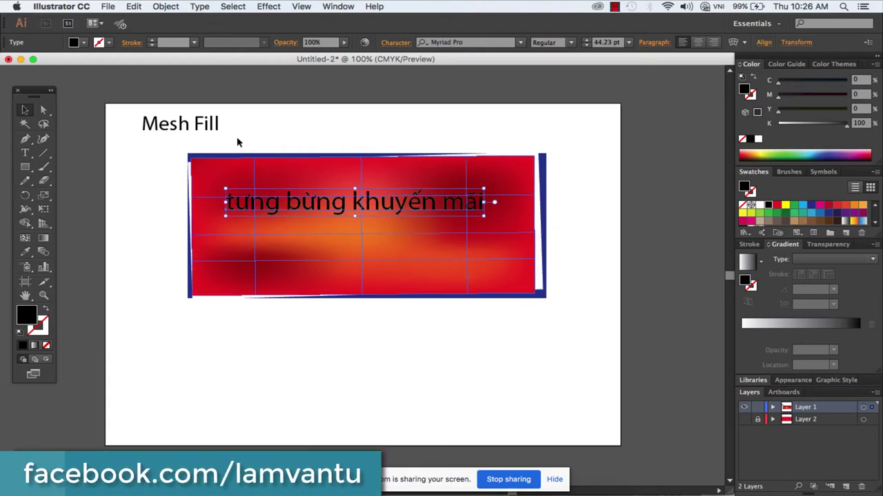
Make the slogan uppercase and Bold, scale it to about 39 pt, and fill it white.
{"action": "left_click", "coordinate": [204, 8]}
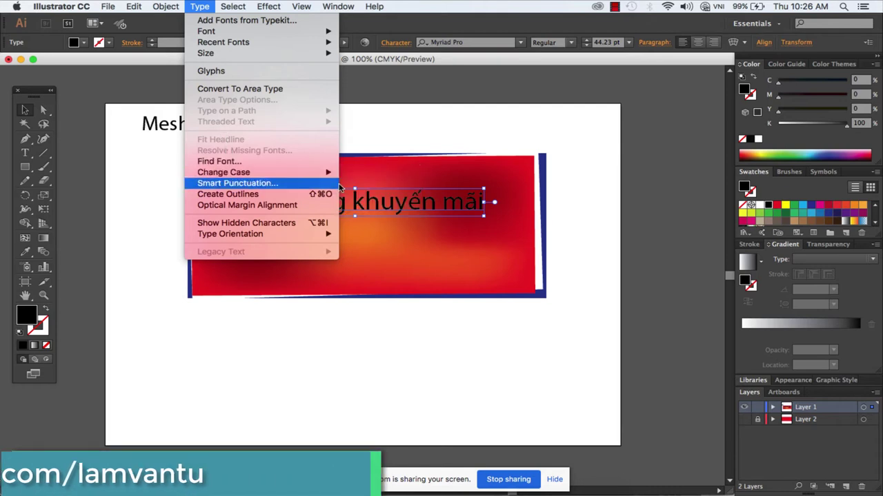
{"action": "left_click", "coordinate": [355, 178]}
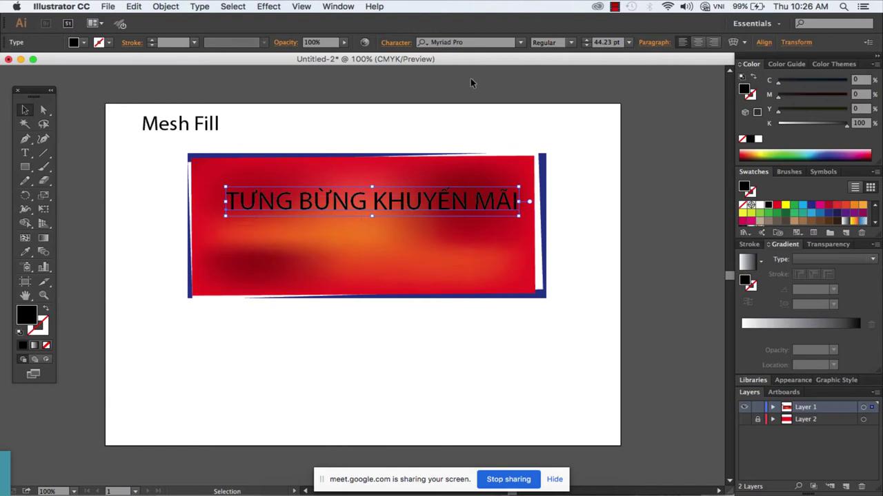
{"action": "left_click", "coordinate": [571, 43]}
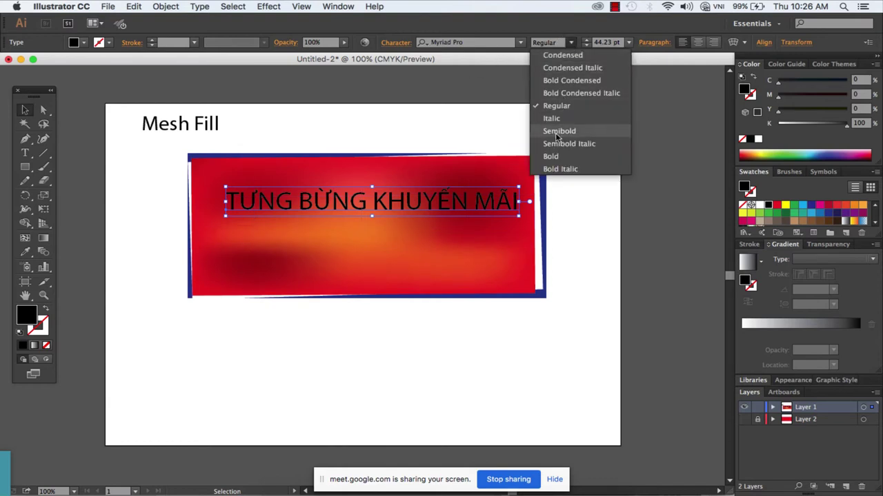
{"action": "left_click", "coordinate": [554, 157]}
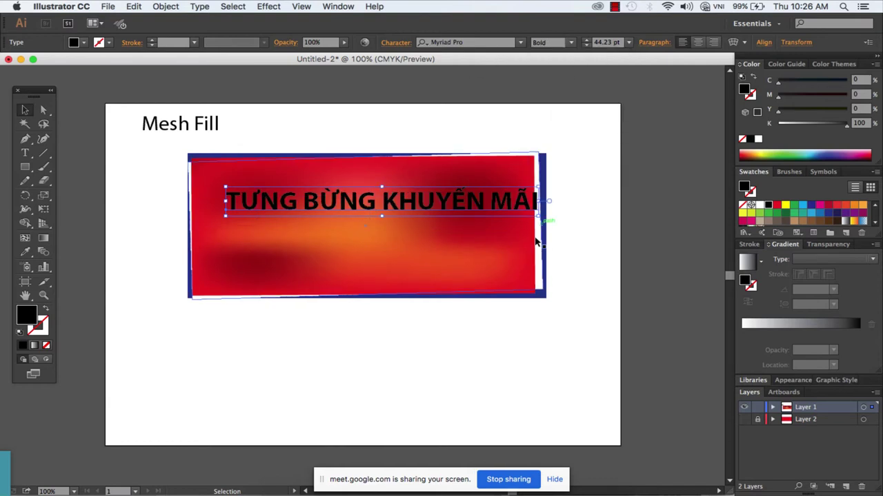
{"action": "left_click_drag", "start_coordinate": [540, 216], "coordinate": [500, 205]}
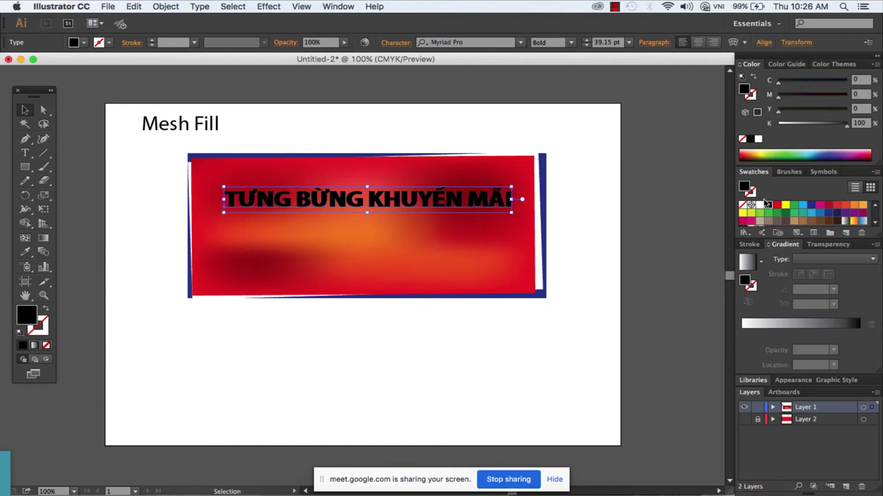
{"action": "left_click", "coordinate": [759, 204]}
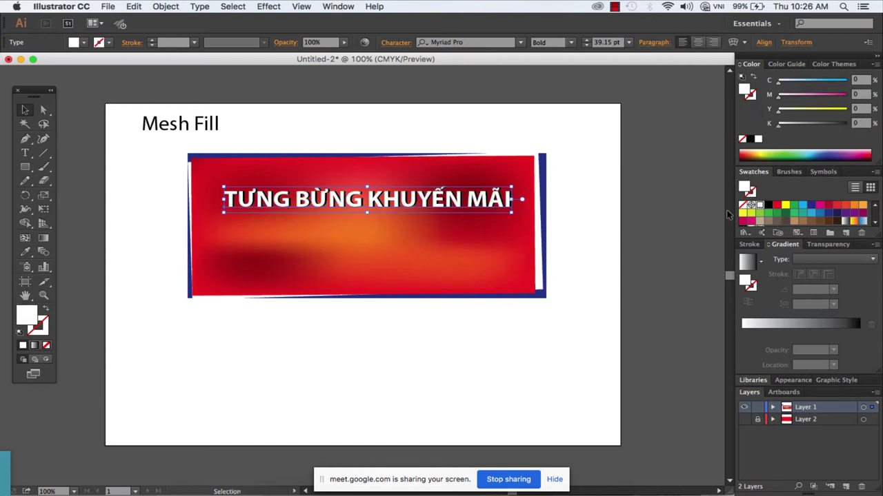
{"action": "left_click", "coordinate": [591, 219]}
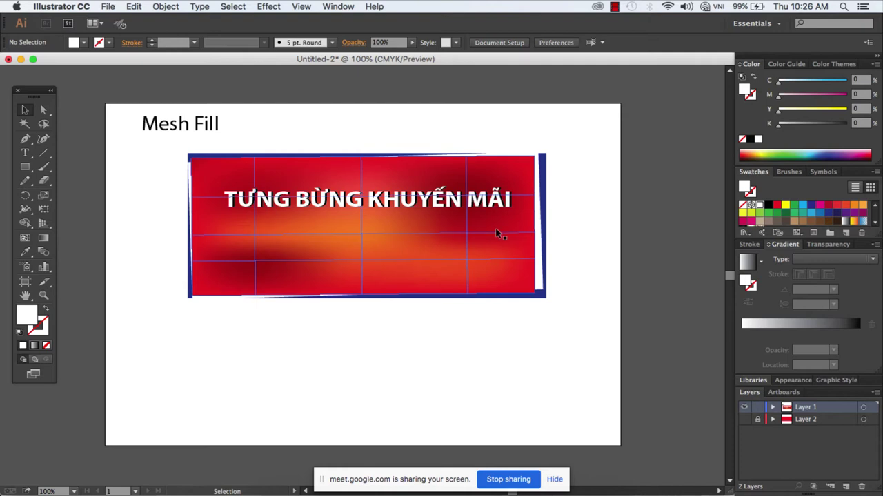
Select the banner and slogan and start a Flag-style envelope warp.
{"action": "left_click_drag", "start_coordinate": [587, 151], "coordinate": [355, 282]}
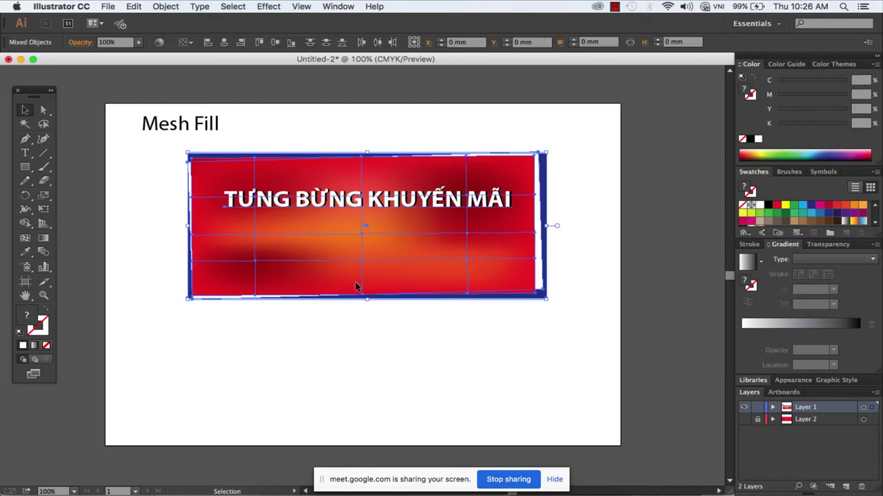
{"action": "left_click", "coordinate": [170, 8]}
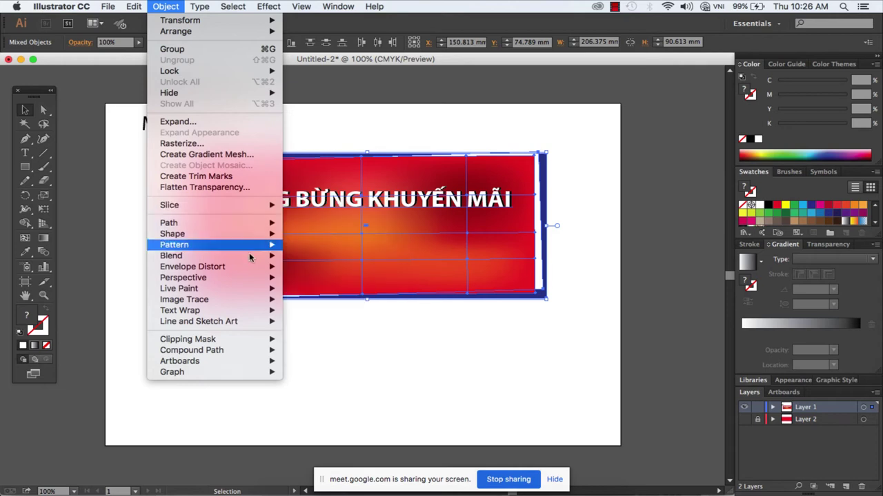
{"action": "mouse_move", "coordinate": [193, 266]}
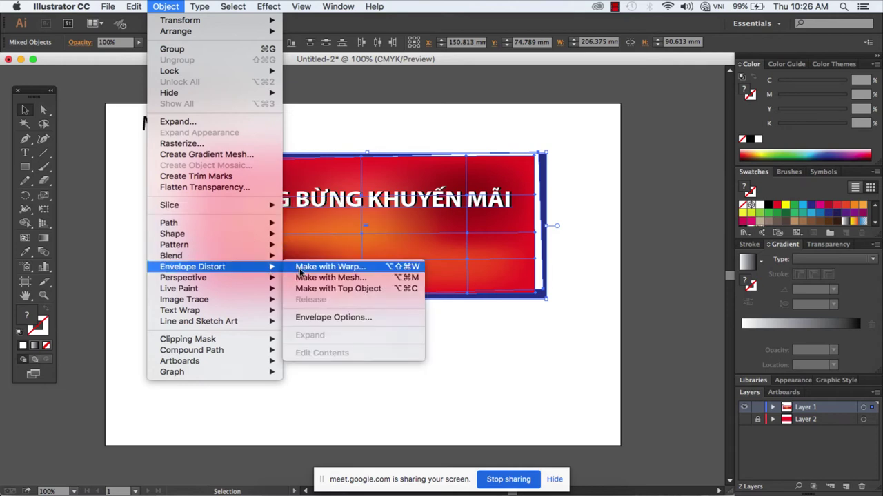
{"action": "left_click", "coordinate": [301, 268]}
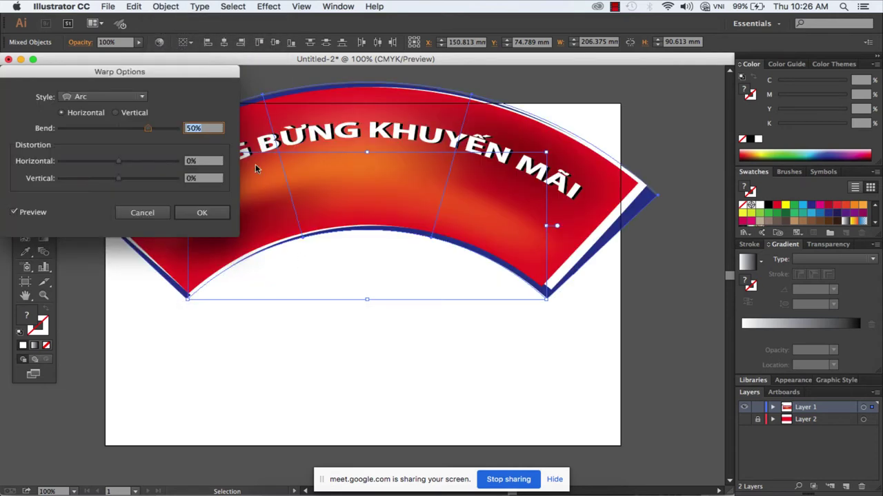
{"action": "left_click", "coordinate": [119, 98]}
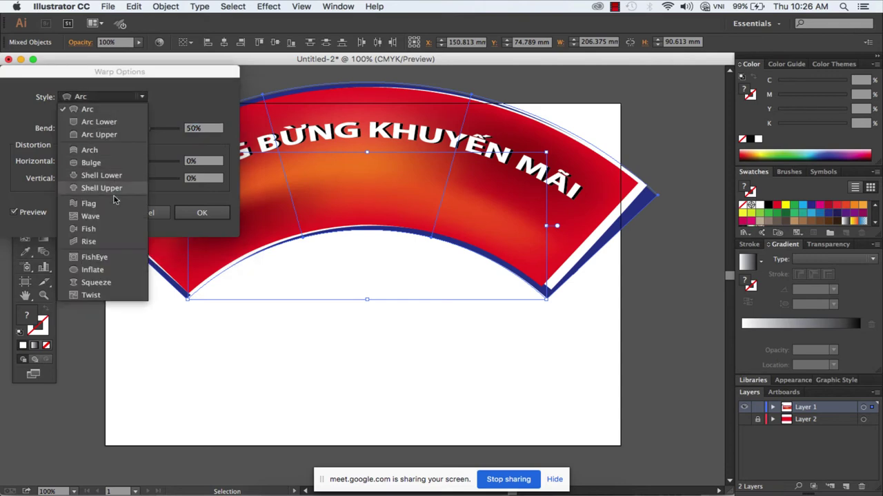
{"action": "left_click", "coordinate": [112, 206]}
{"action": "left_click", "coordinate": [108, 129]}
Apply the warp with Bend -12%, H -3%, V -2%, then tilt the banner about 3°.
{"action": "left_click_drag", "start_coordinate": [108, 130], "coordinate": [112, 130]}
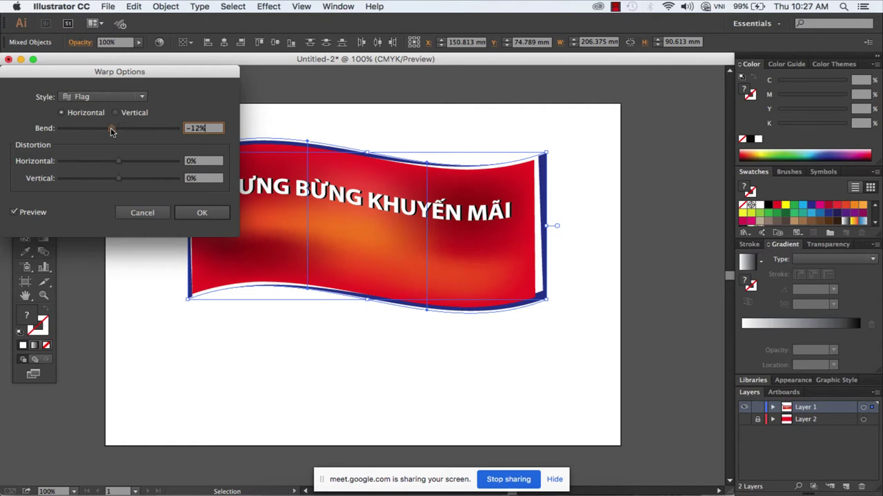
{"action": "left_click", "coordinate": [128, 163]}
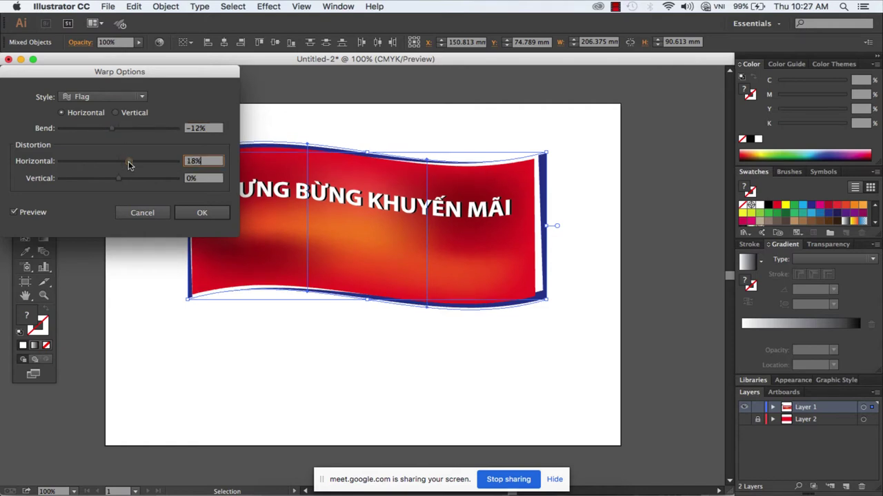
{"action": "mouse_move", "coordinate": [128, 162]}
{"action": "left_mouse_down"}
{"action": "mouse_move", "coordinate": [115, 165]}
{"action": "mouse_move", "coordinate": [122, 180]}
{"action": "mouse_move", "coordinate": [108, 181]}
{"action": "mouse_move", "coordinate": [118, 181]}
{"action": "left_mouse_up"}
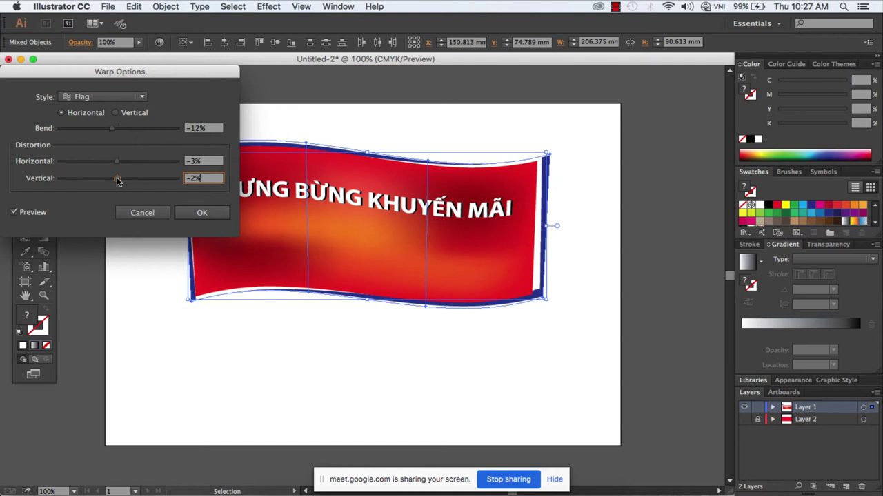
{"action": "left_click", "coordinate": [198, 212]}
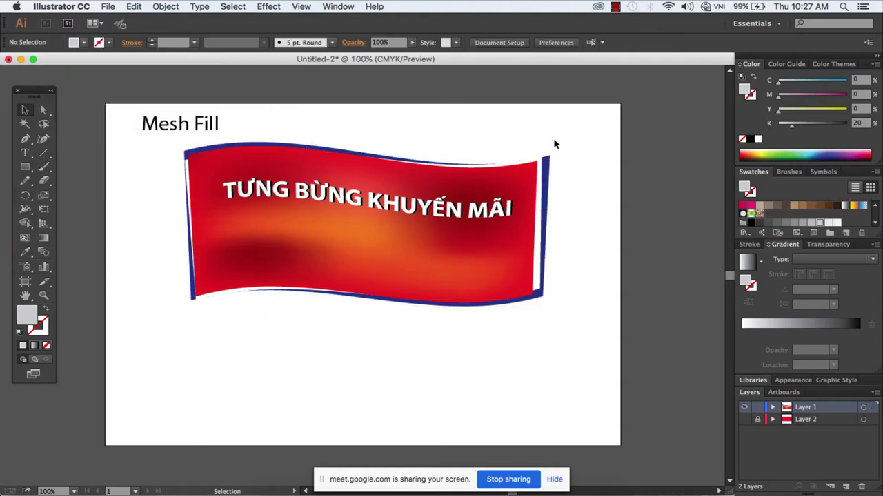
{"action": "left_click_drag", "start_coordinate": [552, 145], "coordinate": [549, 136]}
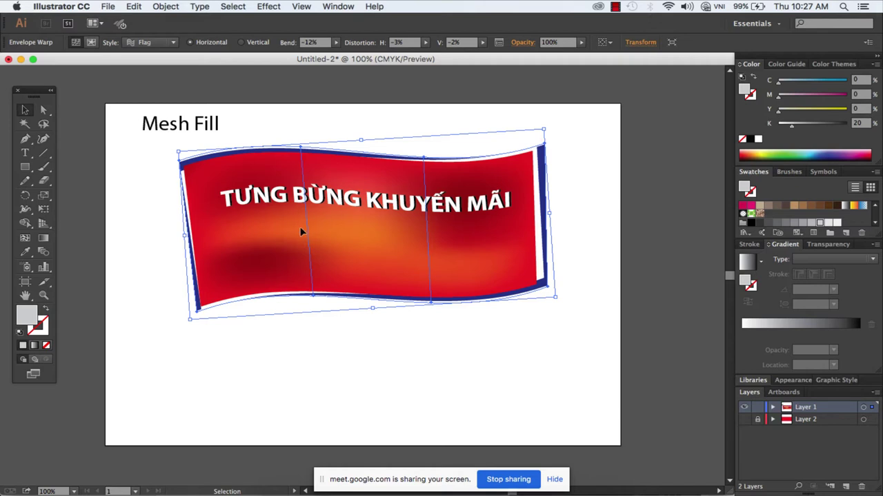
{"action": "left_click", "coordinate": [133, 289]}
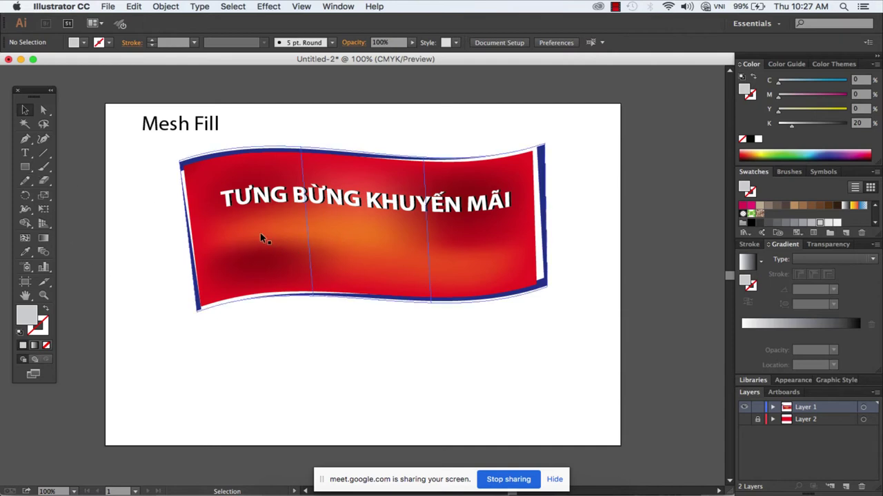
Draw a small light grey circle beside the banner's lower left, replacing a first attempt.
{"action": "left_click_drag", "start_coordinate": [28, 169], "coordinate": [73, 199]}
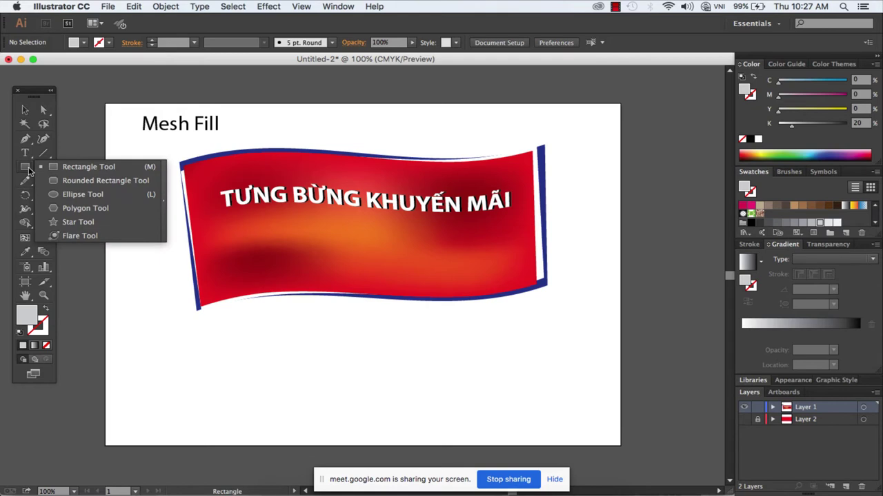
{"action": "left_click", "coordinate": [73, 198]}
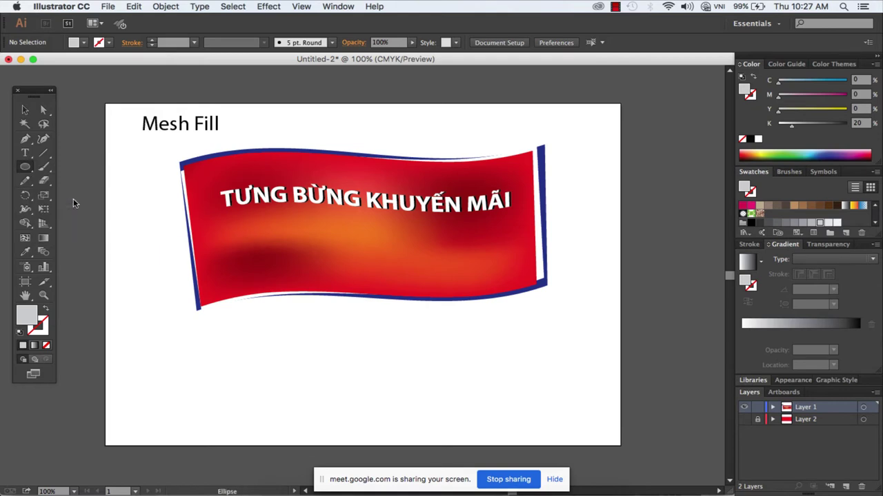
{"action": "left_click_drag", "start_coordinate": [168, 326], "coordinate": [229, 373]}
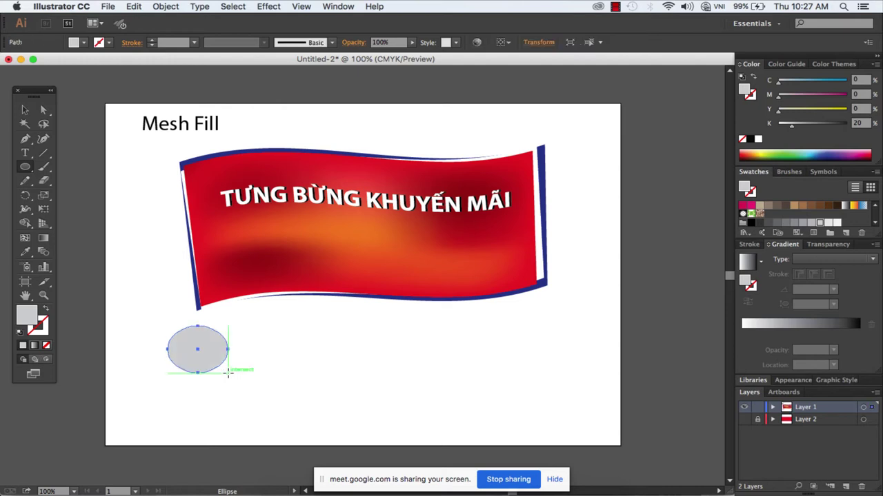
{"action": "key", "text": "ctrl+z"}
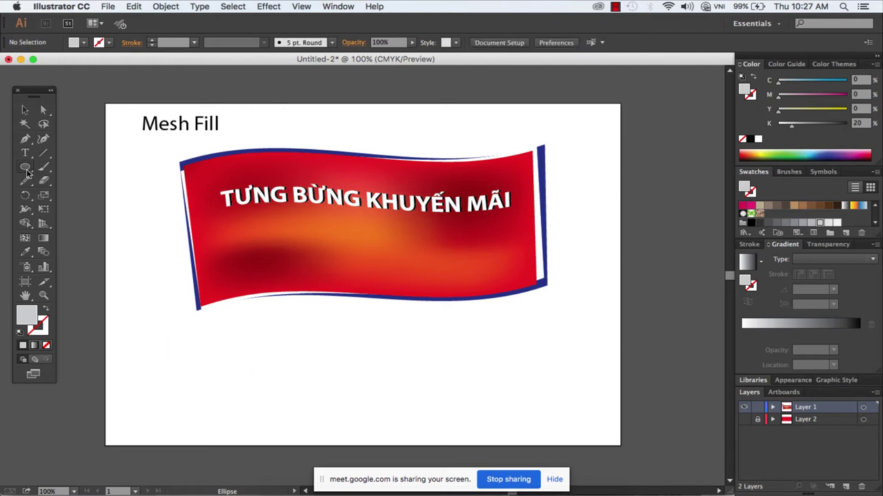
{"action": "left_click_drag", "start_coordinate": [147, 264], "coordinate": [184, 305]}
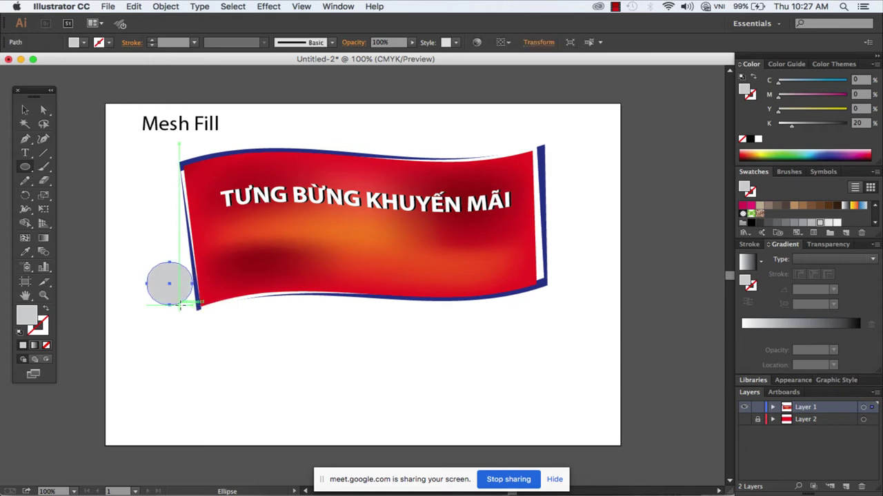
Move the grey circle just below the banner's left end and zoom in close on it.
{"action": "left_click", "coordinate": [26, 109]}
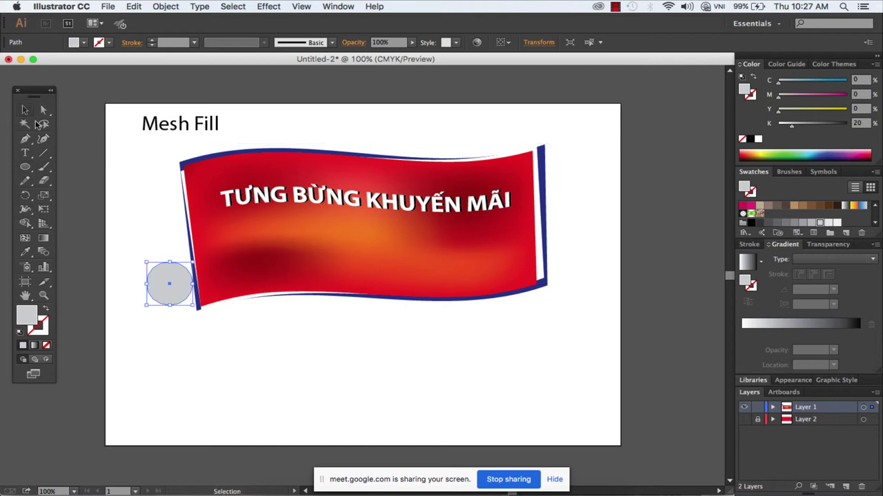
{"action": "left_click_drag", "start_coordinate": [166, 301], "coordinate": [161, 374]}
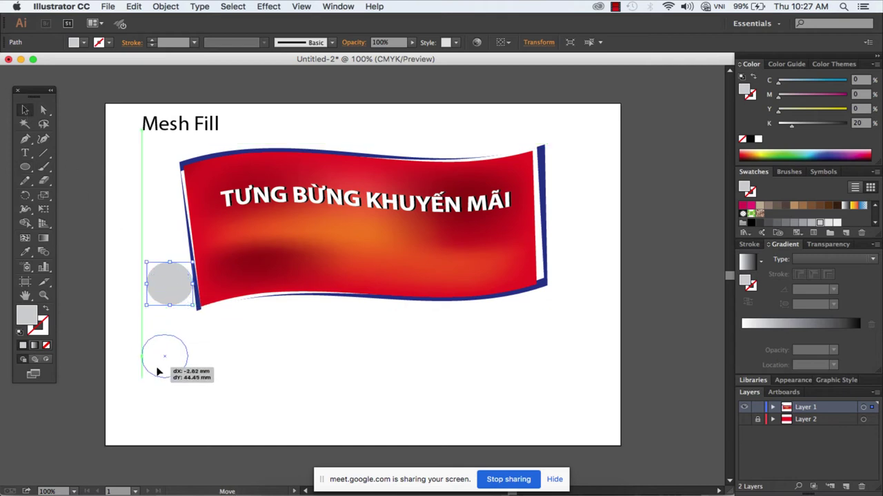
{"action": "key", "text": "z"}
{"action": "left_click_drag", "start_coordinate": [127, 310], "coordinate": [224, 400]}
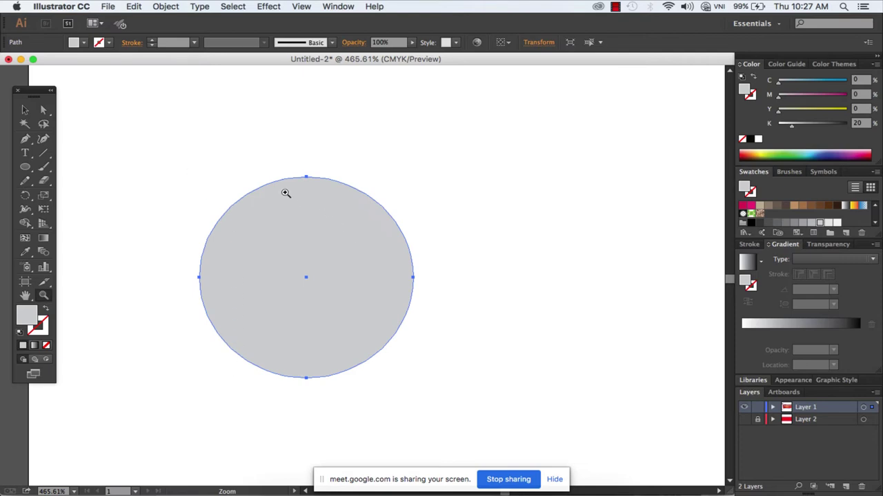
Pull the circle's bottom anchor down into a teardrop and fill it with 100% cyan.
{"action": "left_click", "coordinate": [44, 111]}
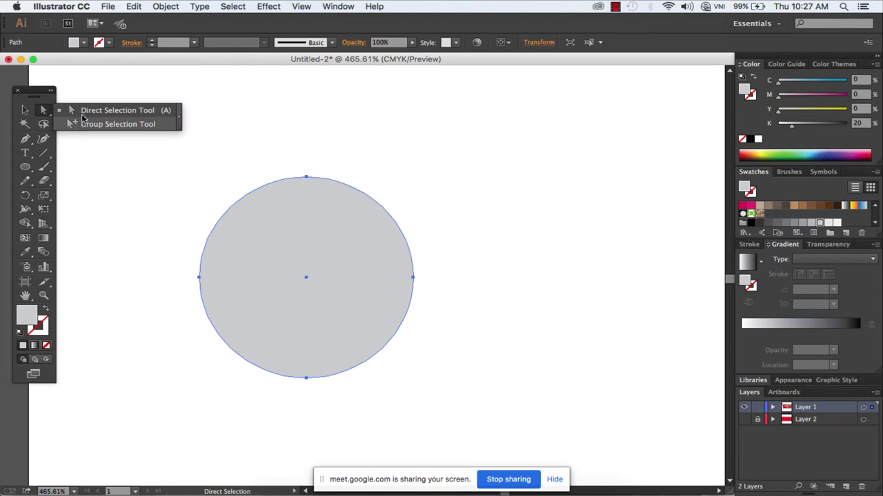
{"action": "left_click", "coordinate": [87, 115]}
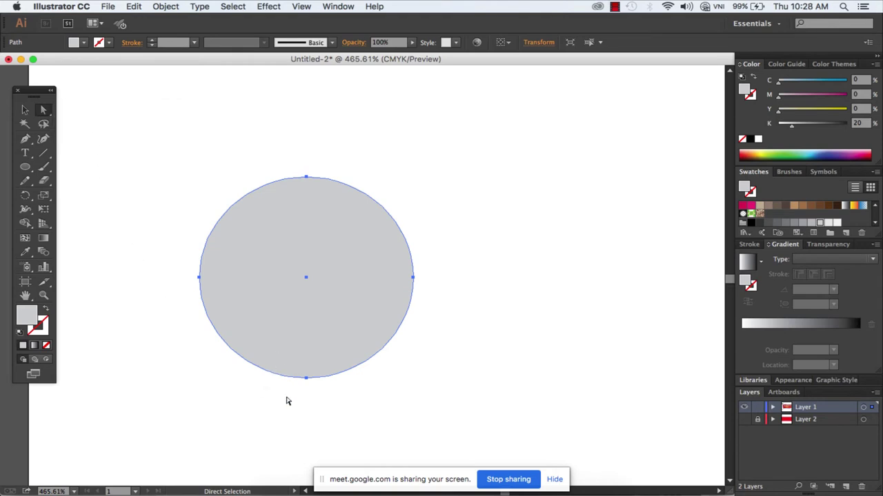
{"action": "mouse_move", "coordinate": [286, 399]}
{"action": "left_mouse_down"}
{"action": "mouse_move", "coordinate": [315, 371]}
{"action": "mouse_move", "coordinate": [306, 415]}
{"action": "left_mouse_up"}
{"action": "left_click", "coordinate": [449, 349]}
{"action": "left_click", "coordinate": [357, 262]}
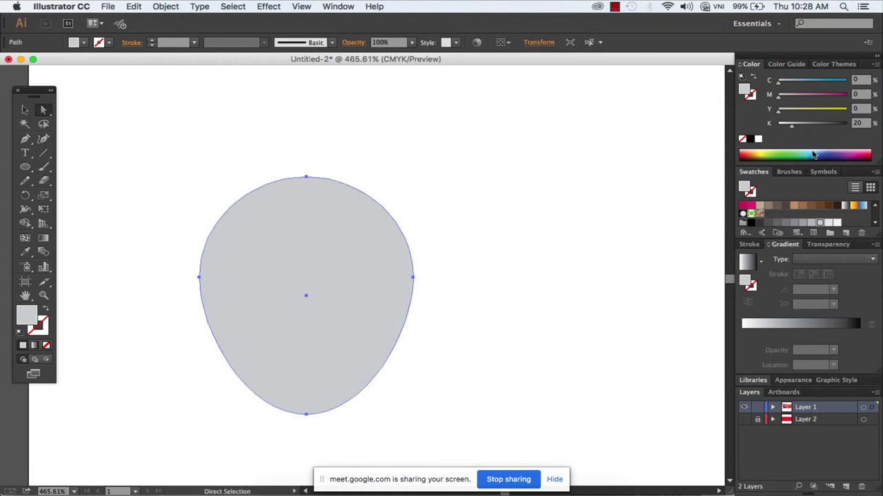
{"action": "left_click_drag", "start_coordinate": [817, 86], "coordinate": [847, 81]}
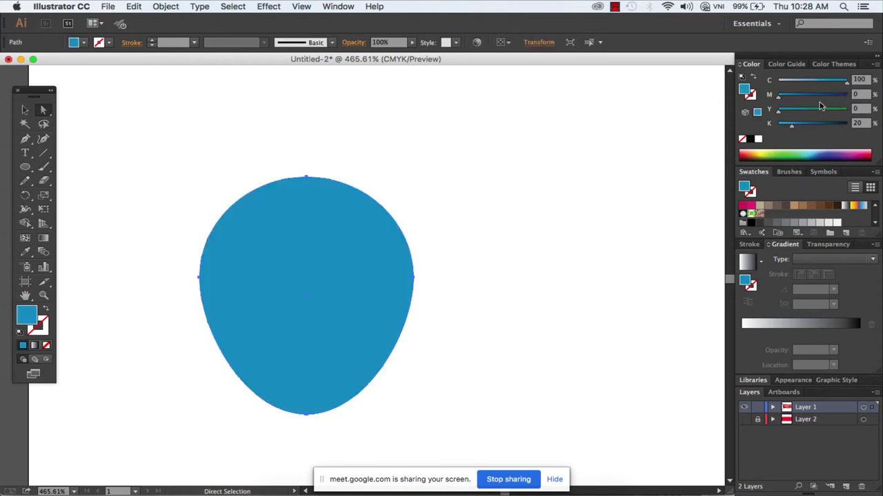
Set the balloon fill's magenta to 35 for a deeper C100 M35 K20 blue.
{"action": "left_click", "coordinate": [800, 100]}
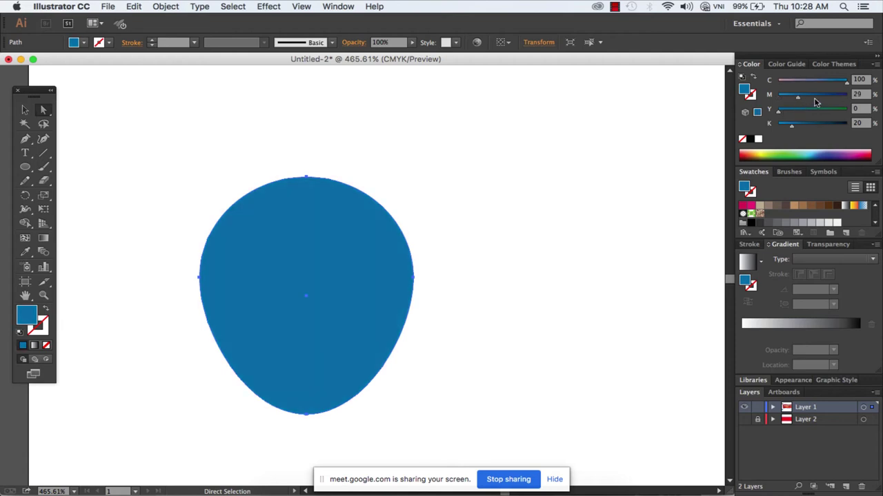
{"action": "left_click", "coordinate": [816, 100]}
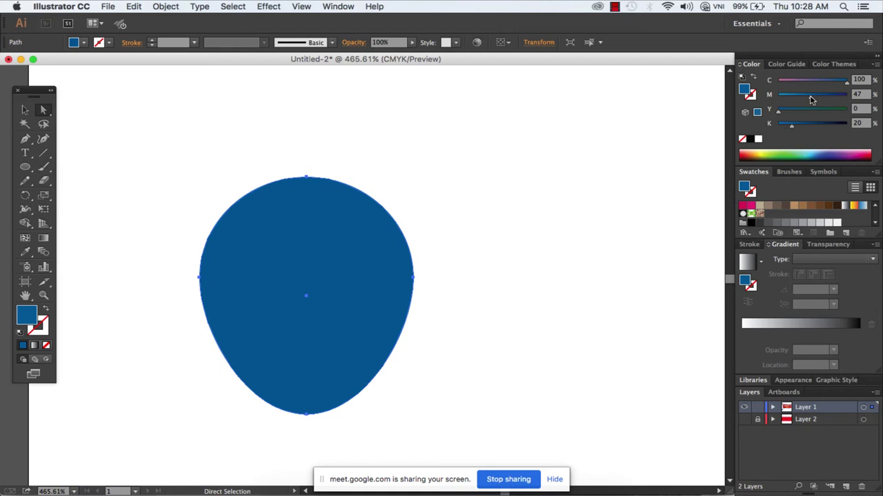
{"action": "left_click_drag", "start_coordinate": [804, 98], "coordinate": [801, 98]}
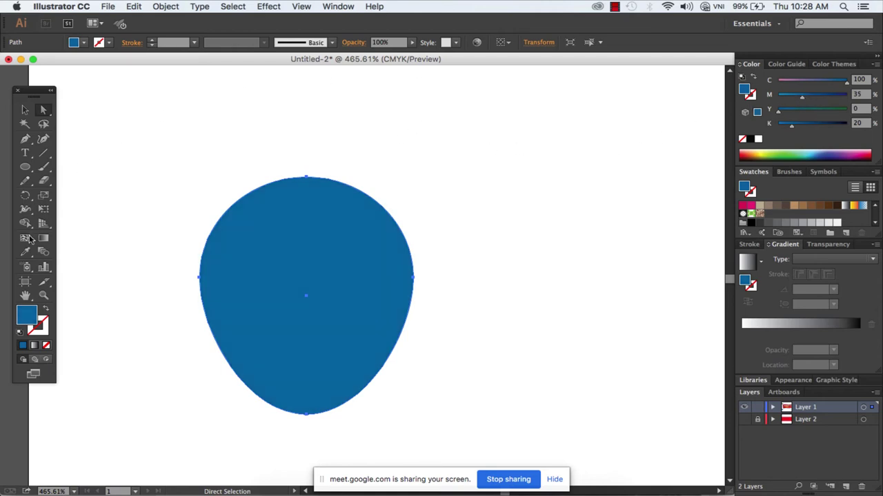
{"action": "left_click", "coordinate": [26, 240]}
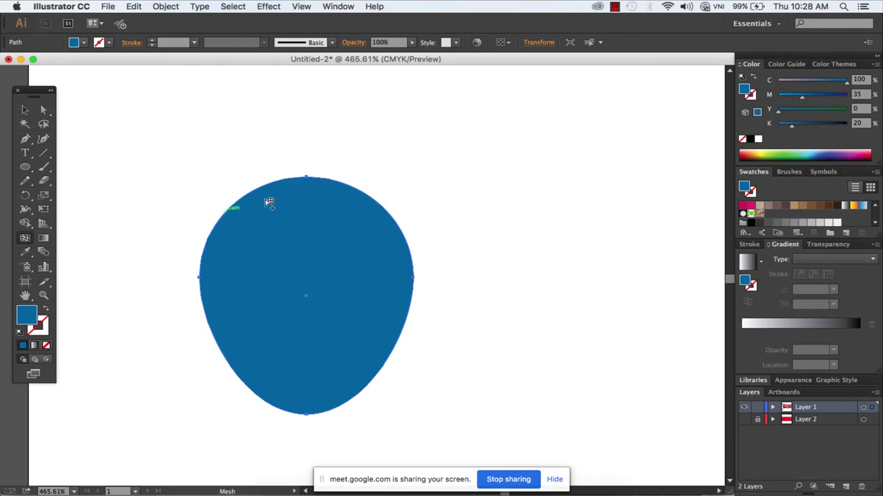
Add trial mesh points to the balloon, undo the extras, and keep one near its upper right.
{"action": "left_click", "coordinate": [355, 226]}
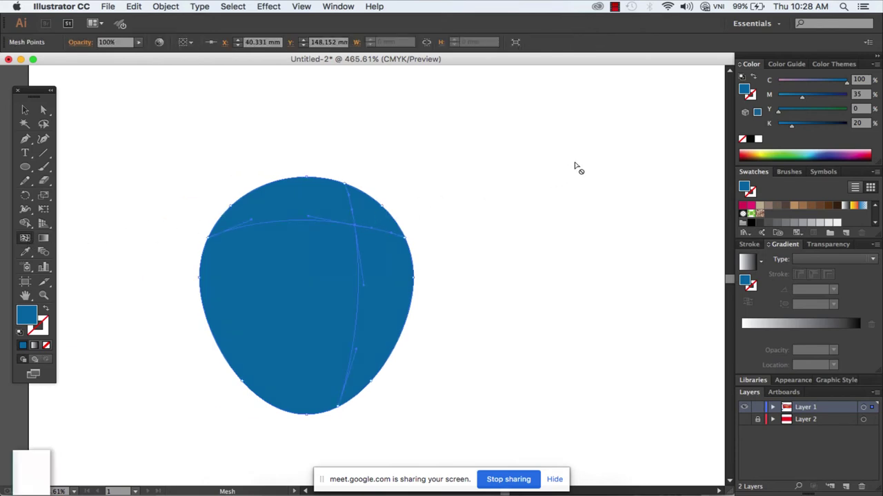
{"action": "left_click", "coordinate": [282, 362]}
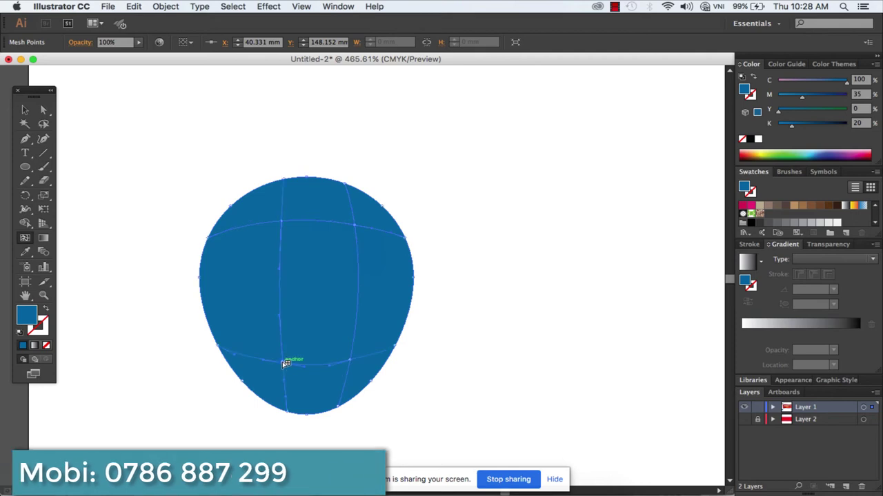
{"action": "left_click", "coordinate": [227, 266]}
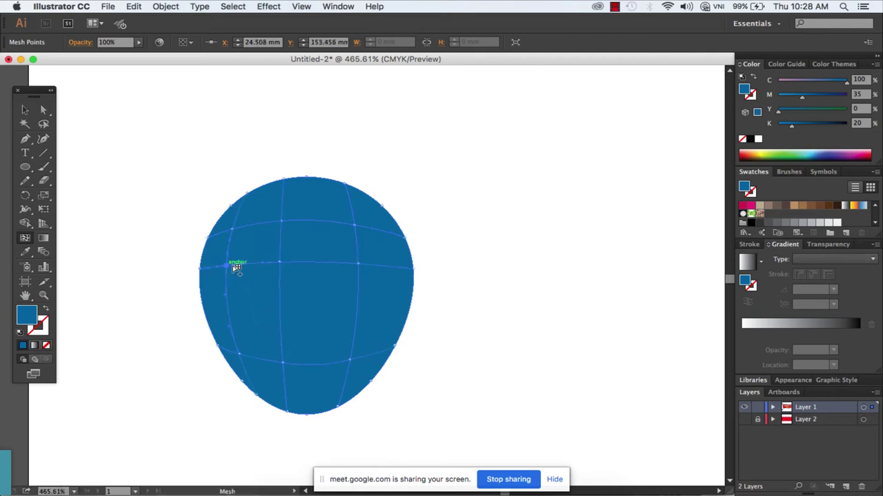
{"action": "left_click", "coordinate": [358, 226]}
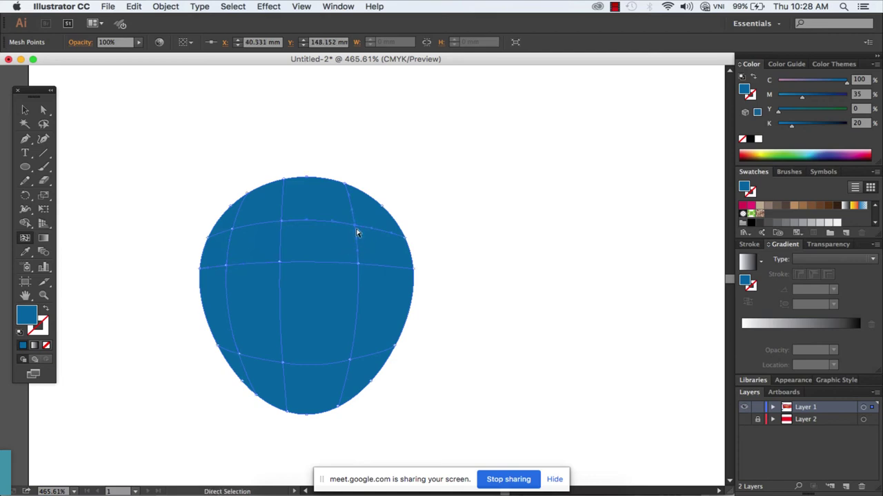
{"action": "key", "text": "ctrl+z"}
{"action": "key", "text": "ctrl+z"}
{"action": "key", "text": "ctrl+z"}
{"action": "left_click", "coordinate": [352, 229]}
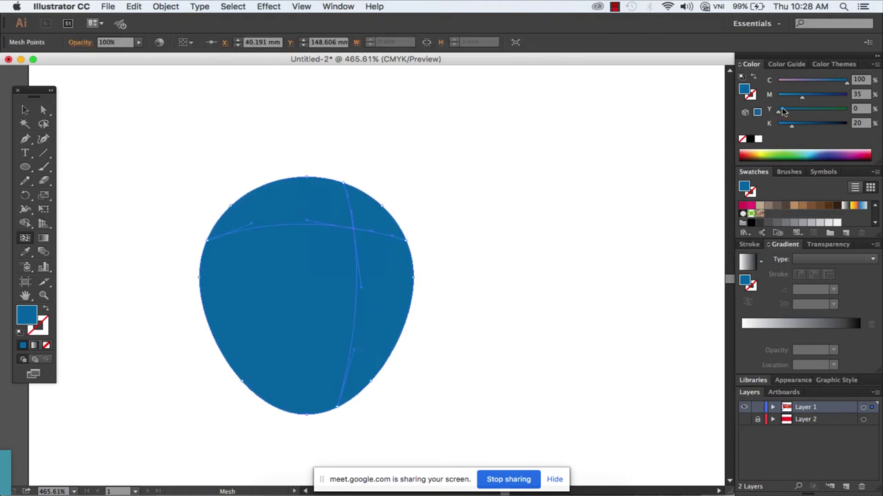
Make the upper-right mesh point light cyan (C59, no magenta or black) and a new lower point deep blue.
{"action": "left_click_drag", "start_coordinate": [800, 94], "coordinate": [778, 94]}
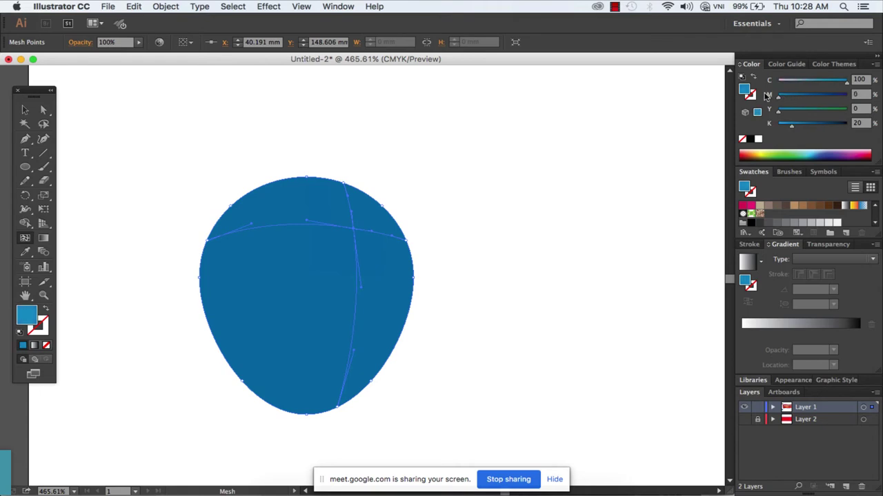
{"action": "left_click_drag", "start_coordinate": [791, 124], "coordinate": [755, 127]}
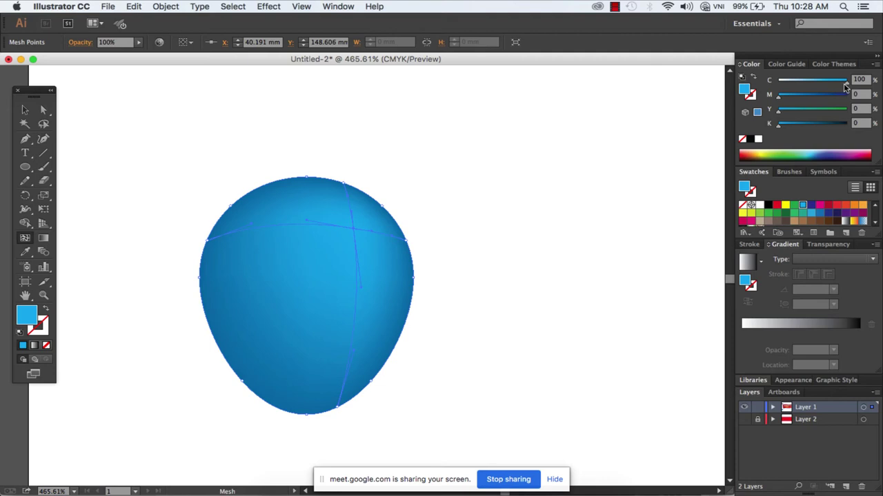
{"action": "left_click_drag", "start_coordinate": [848, 84], "coordinate": [817, 86]}
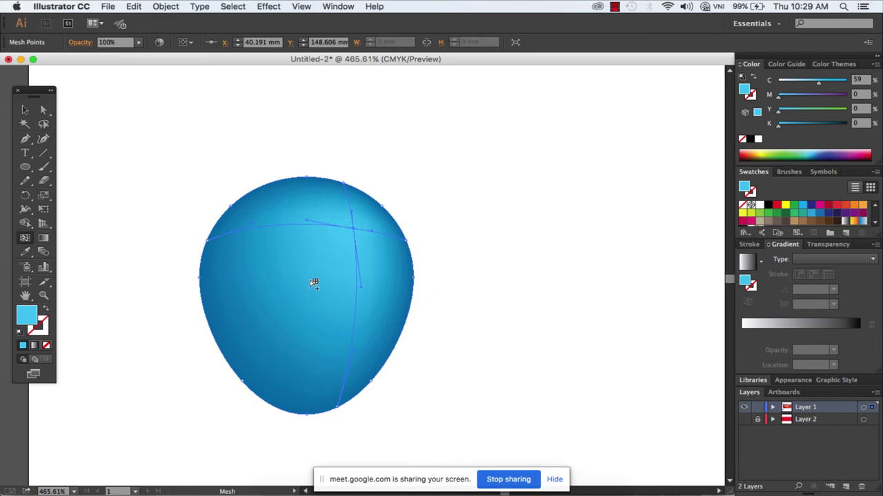
{"action": "left_click", "coordinate": [290, 335]}
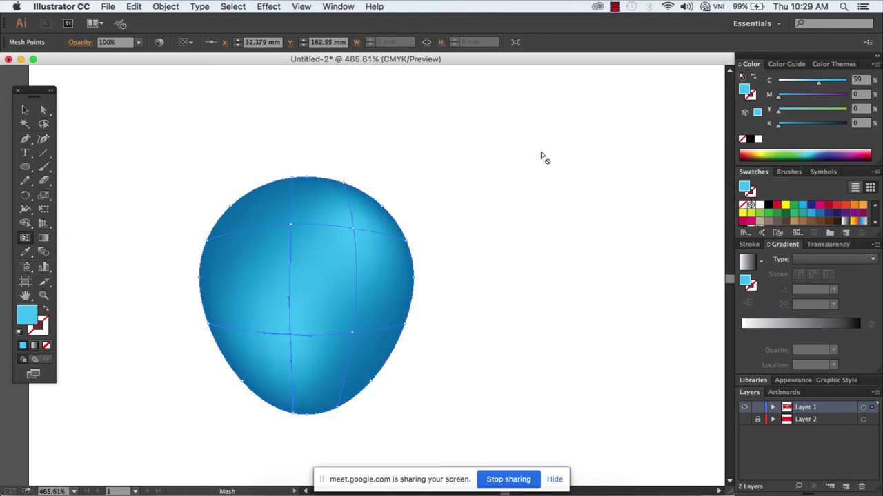
{"action": "left_click_drag", "start_coordinate": [834, 84], "coordinate": [848, 86]}
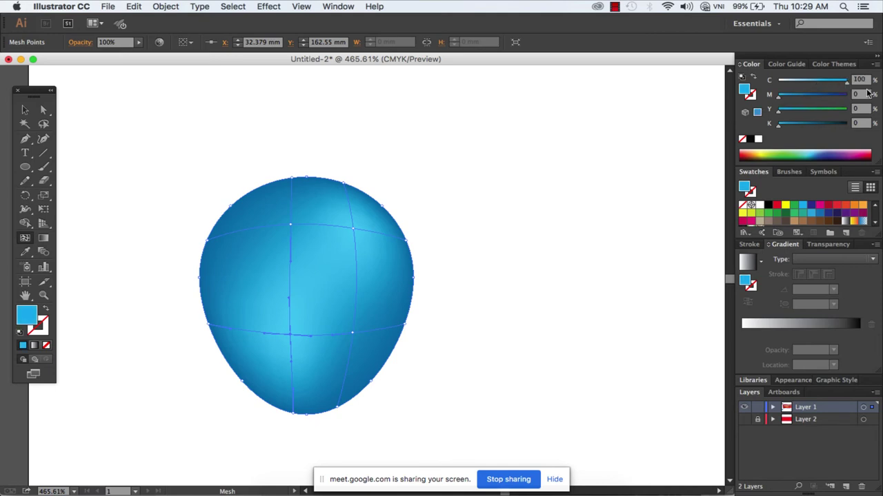
{"action": "left_click_drag", "start_coordinate": [781, 98], "coordinate": [803, 97]}
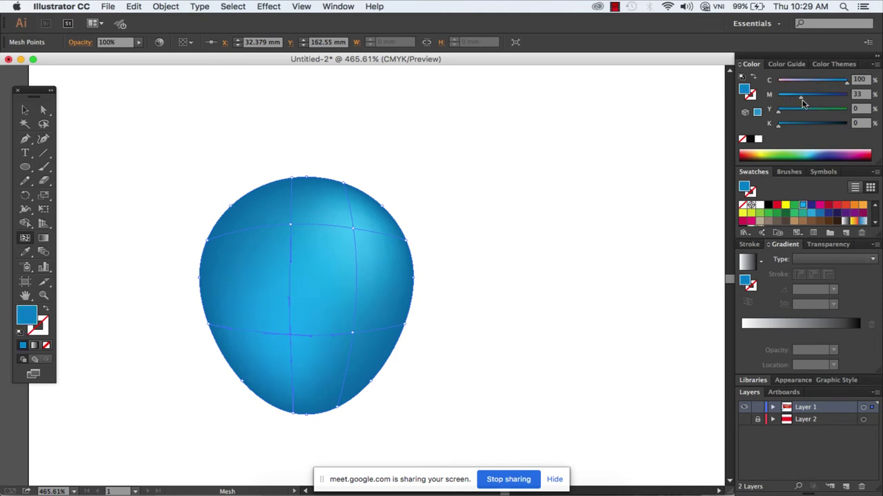
{"action": "left_click", "coordinate": [792, 125]}
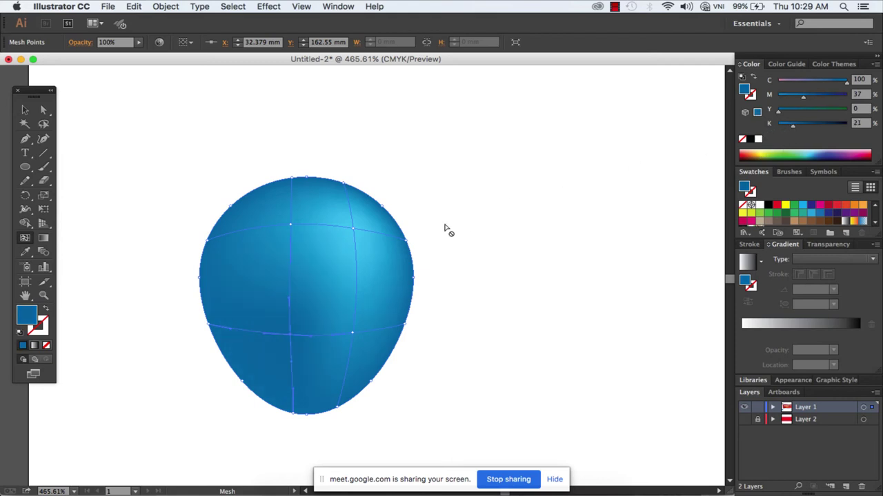
Lighten the left-edge mesh point to cyan 71 with less magenta and no black, then deselect.
{"action": "left_click", "coordinate": [209, 321]}
{"action": "left_click_drag", "start_coordinate": [790, 126], "coordinate": [776, 125]}
{"action": "left_click_drag", "start_coordinate": [836, 85], "coordinate": [787, 102]}
{"action": "left_click", "coordinate": [794, 98]}
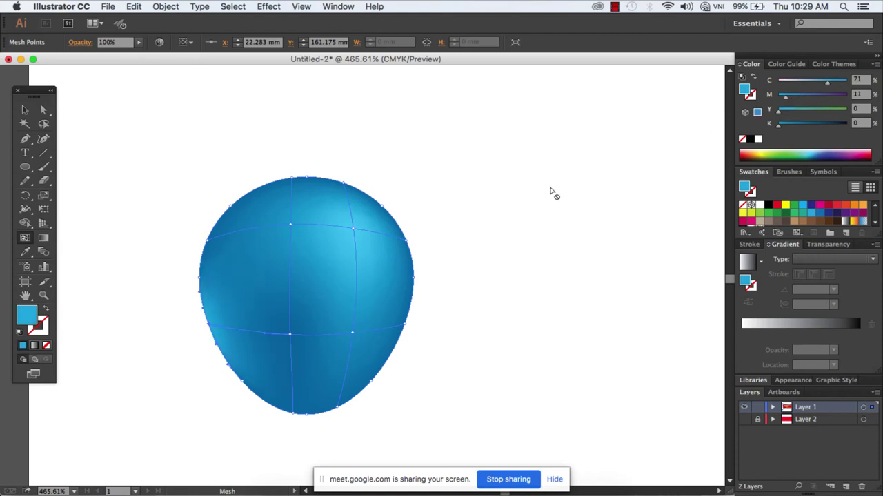
{"action": "left_click", "coordinate": [27, 111]}
{"action": "left_click", "coordinate": [117, 120]}
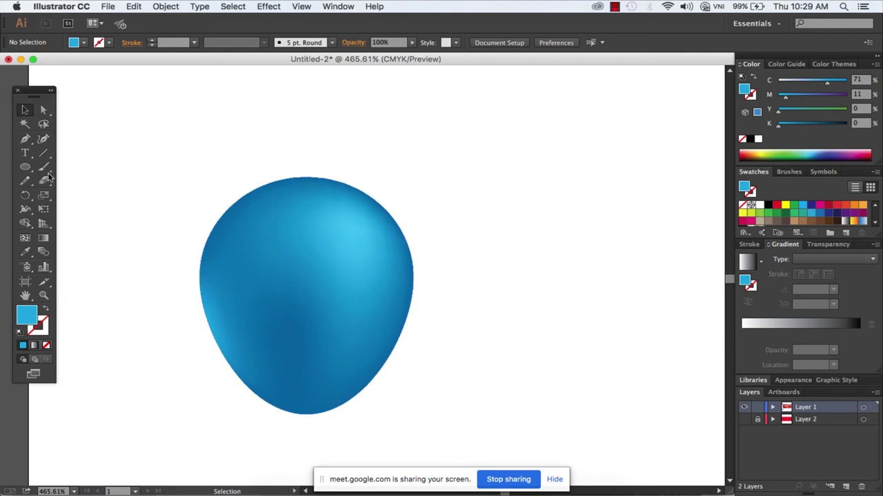
Draw a small circle on the balloon's upper right with a white-to-transparent gradient, left stop at 0% opacity.
{"action": "left_click", "coordinate": [26, 166]}
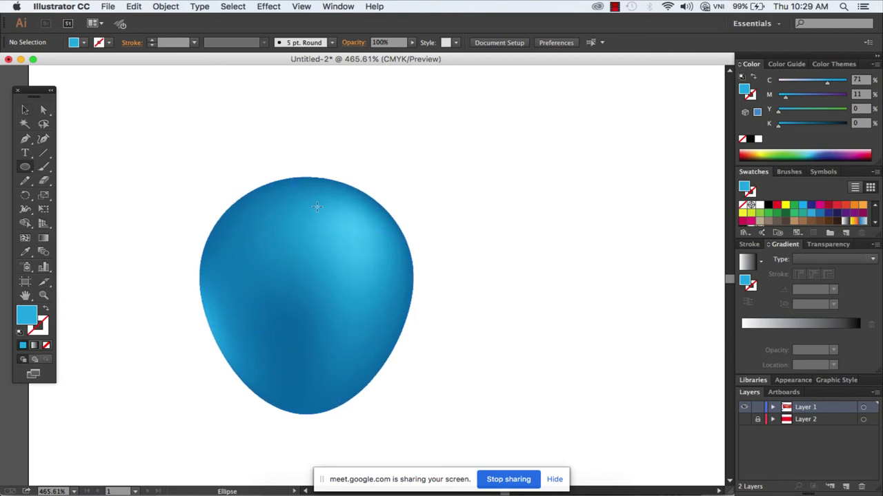
{"action": "left_click_drag", "start_coordinate": [336, 208], "coordinate": [384, 247]}
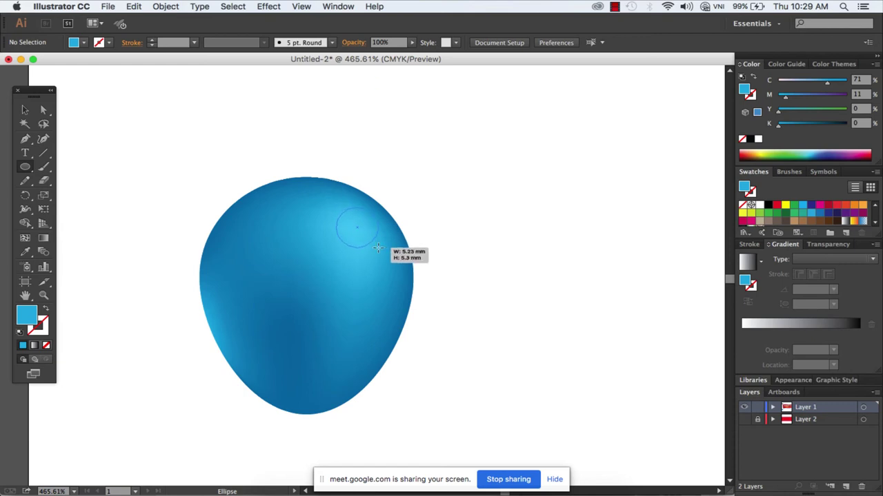
{"action": "left_click", "coordinate": [846, 221]}
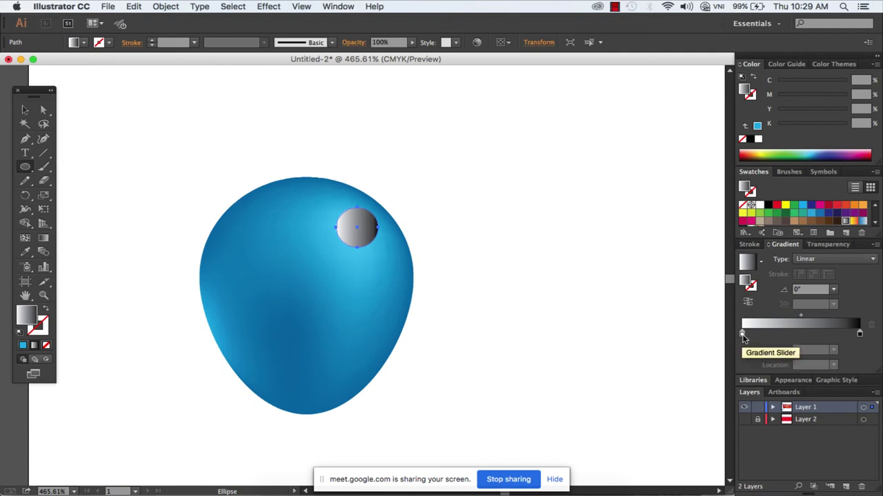
{"action": "left_click_drag", "start_coordinate": [761, 205], "coordinate": [798, 338]}
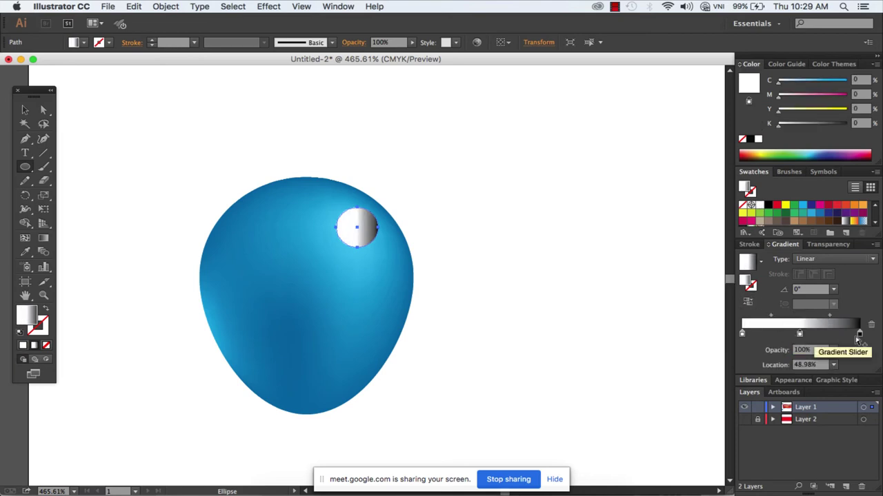
{"action": "left_click_drag", "start_coordinate": [860, 337], "coordinate": [855, 376]}
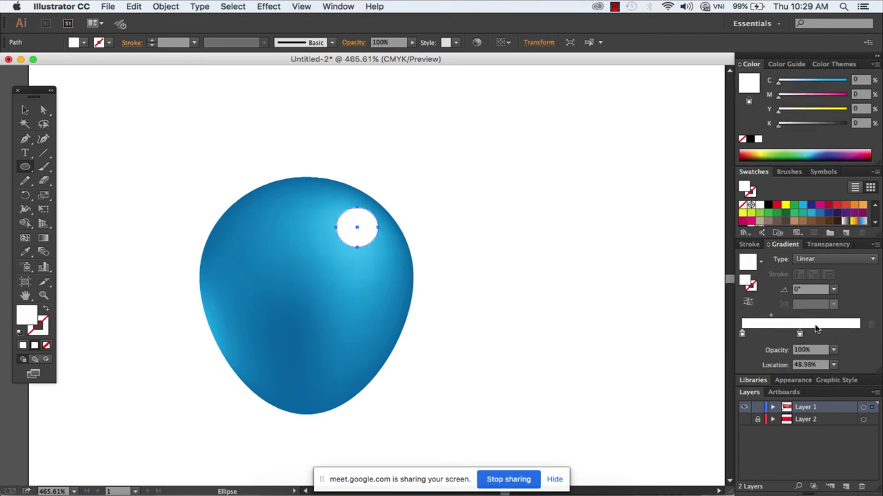
{"action": "left_click_drag", "start_coordinate": [798, 335], "coordinate": [872, 342]}
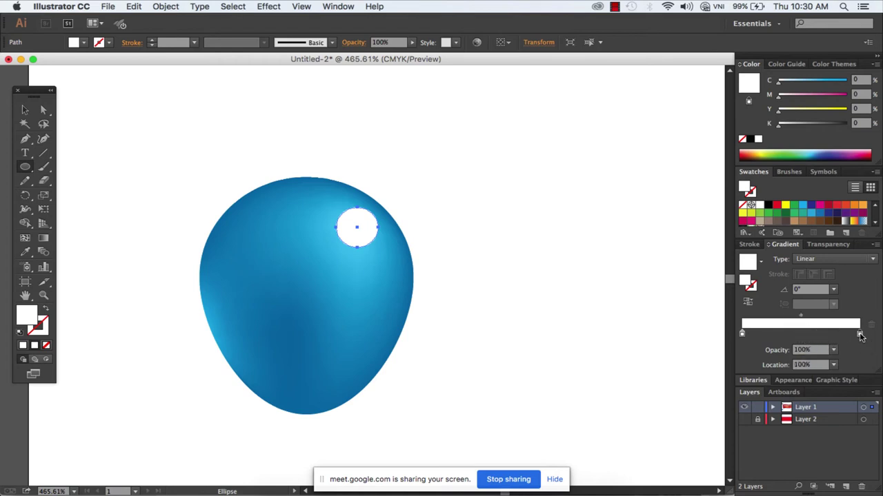
{"action": "left_click", "coordinate": [742, 336]}
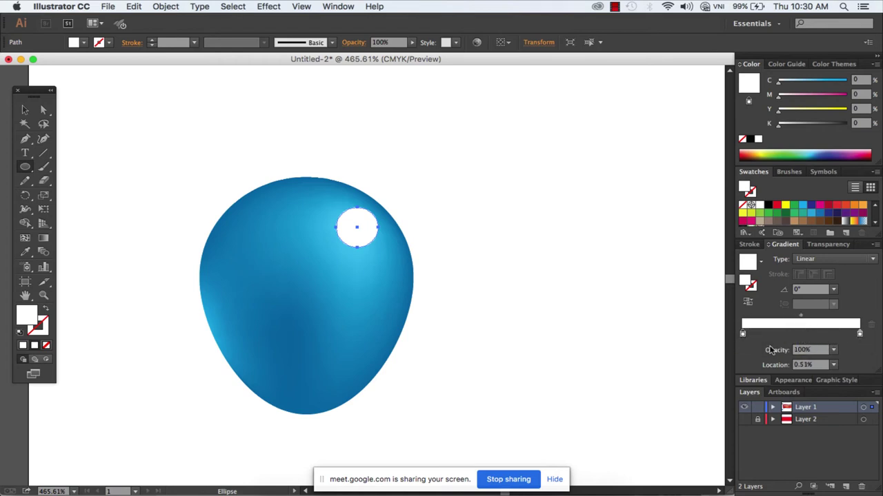
{"action": "left_click", "coordinate": [833, 349]}
{"action": "left_click", "coordinate": [833, 363]}
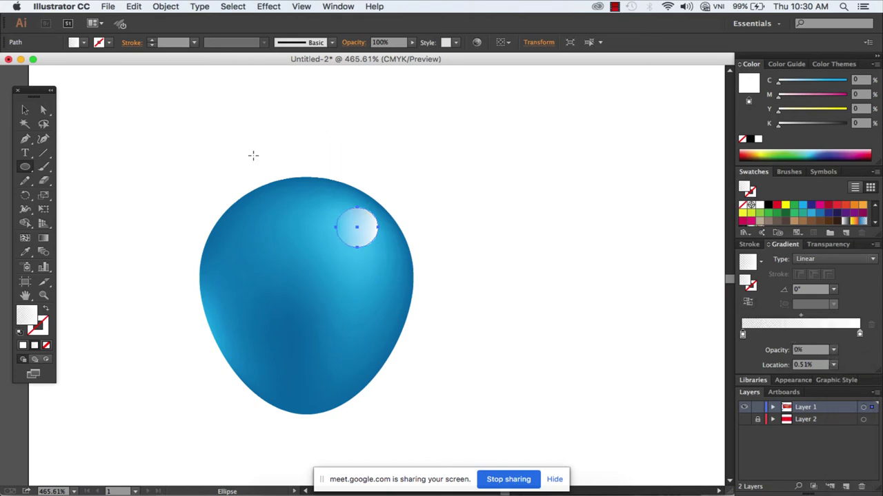
Angle the highlight's gradient diagonally across the circle and enlarge the circle slightly.
{"action": "left_click", "coordinate": [46, 239]}
{"action": "left_click_drag", "start_coordinate": [371, 198], "coordinate": [345, 248]}
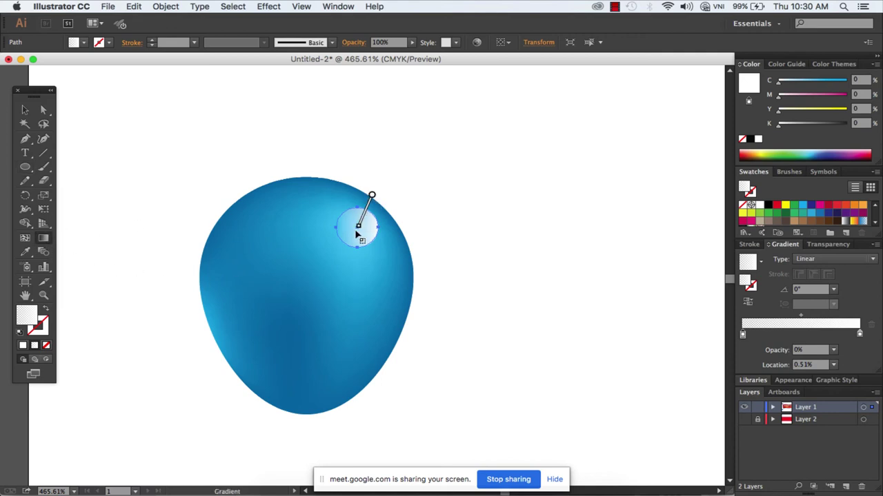
{"action": "key", "text": "v"}
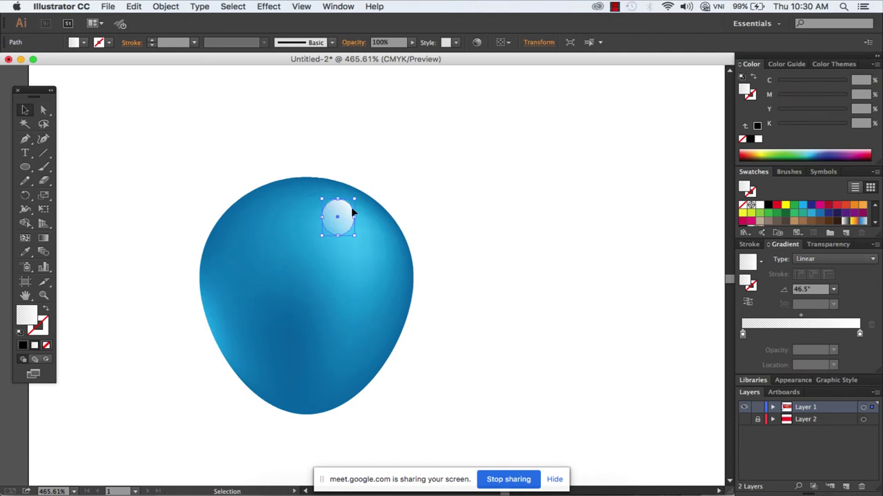
{"action": "left_click_drag", "start_coordinate": [354, 199], "coordinate": [360, 198]}
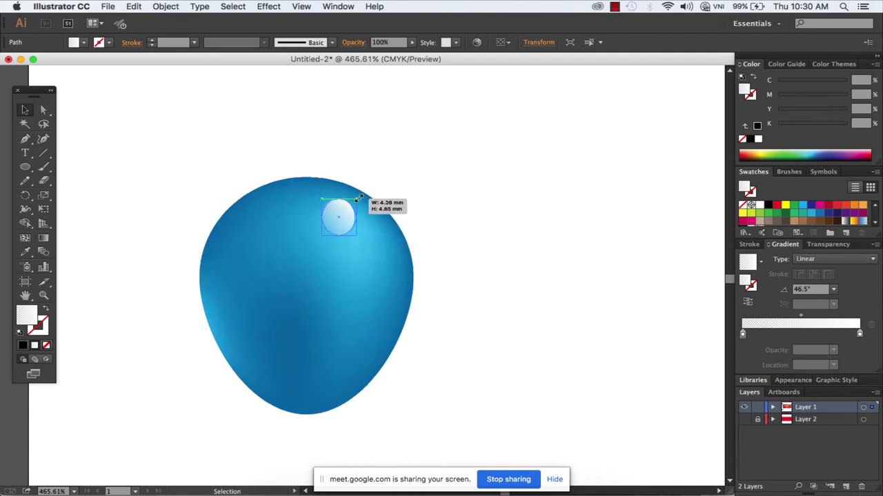
{"action": "left_click", "coordinate": [439, 219]}
{"action": "left_click_drag", "start_coordinate": [25, 168], "coordinate": [60, 171]}
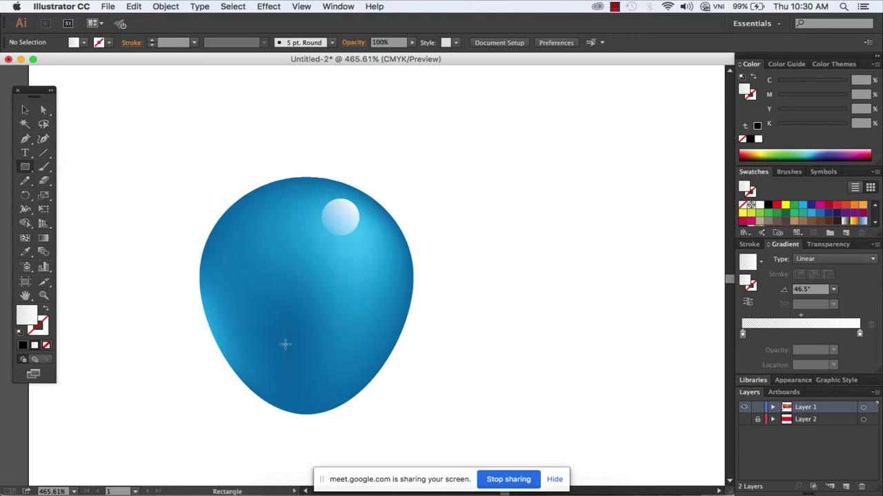
Draw a small blue rectangle under the balloon's bottom and nudge it toward the centre.
{"action": "key", "text": "super+equal"}
{"action": "left_click_drag", "start_coordinate": [282, 311], "coordinate": [301, 335]}
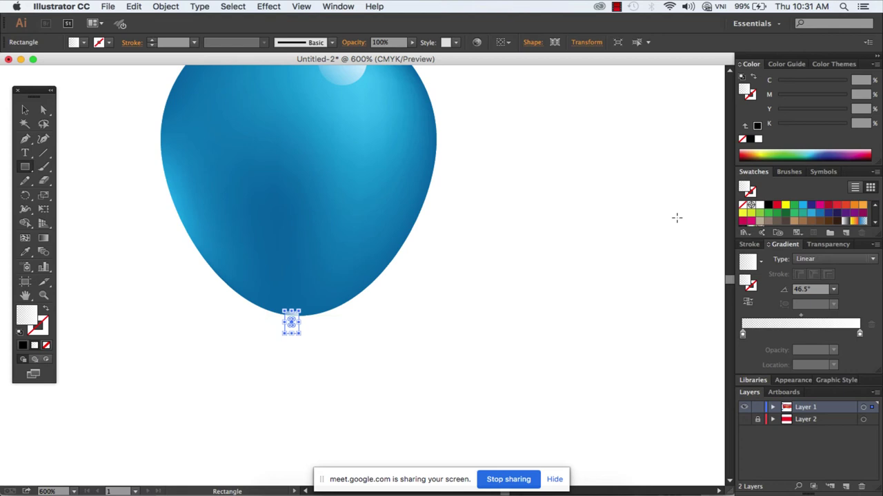
{"action": "left_click", "coordinate": [820, 213]}
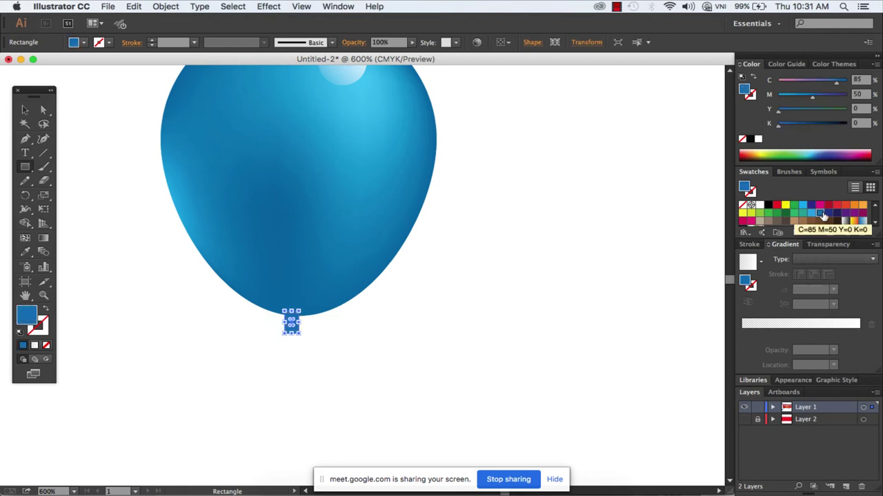
{"action": "left_click", "coordinate": [26, 112]}
{"action": "left_click", "coordinate": [190, 285]}
{"action": "left_click_drag", "start_coordinate": [286, 329], "coordinate": [303, 326]}
{"action": "left_click", "coordinate": [298, 364]}
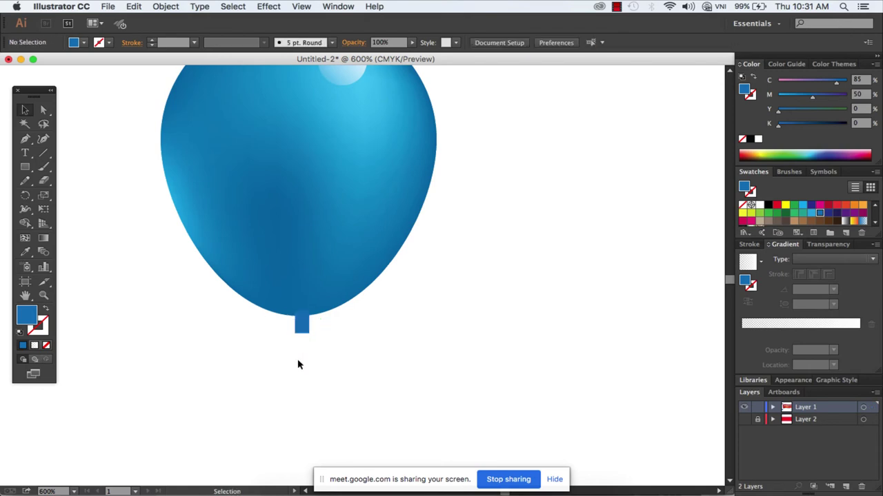
Centre the stem rectangle under the balloon's knot and give it the balloon's darker blue with the Eyedropper.
{"action": "key", "text": "ctrl+minus"}
{"action": "key", "text": "ctrl+minus"}
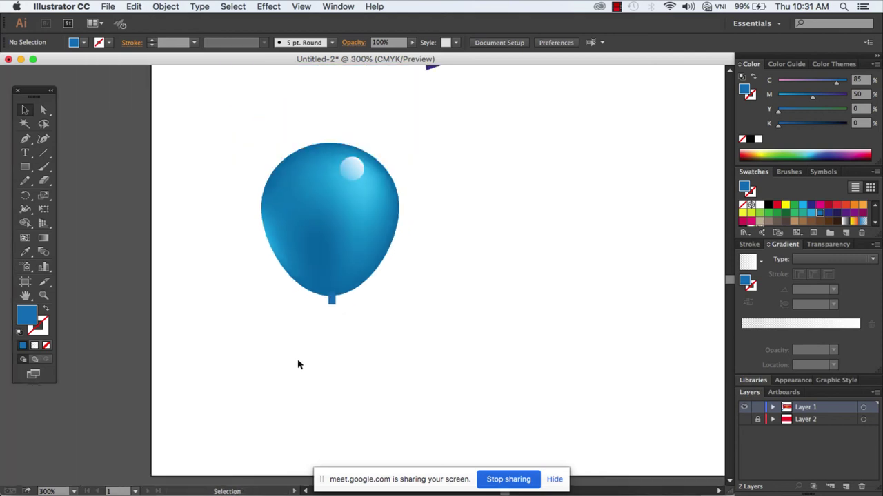
{"action": "key", "text": "z"}
{"action": "left_click_drag", "start_coordinate": [296, 289], "coordinate": [390, 340]}
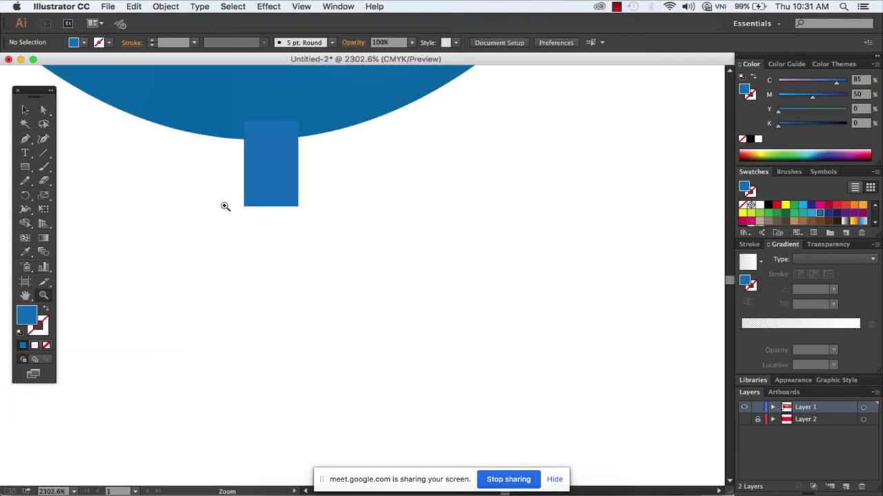
{"action": "left_click", "coordinate": [25, 110]}
{"action": "left_click_drag", "start_coordinate": [259, 166], "coordinate": [251, 175]}
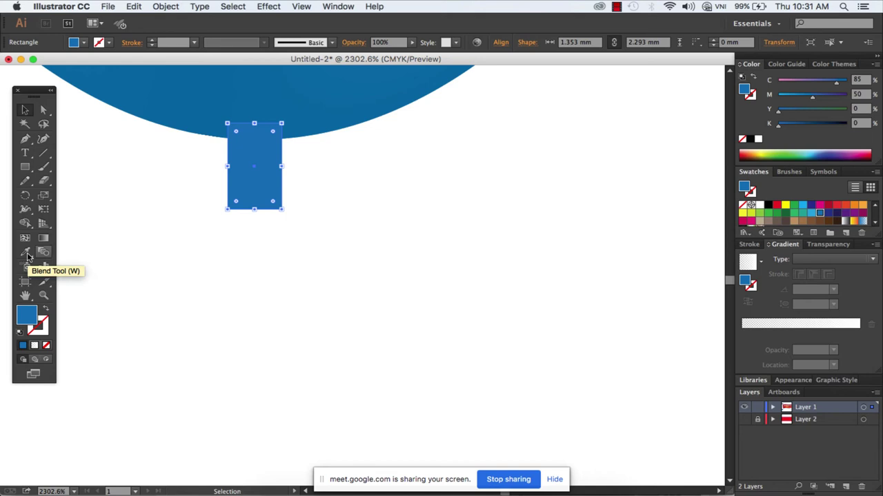
{"action": "left_click_drag", "start_coordinate": [27, 257], "coordinate": [75, 255]}
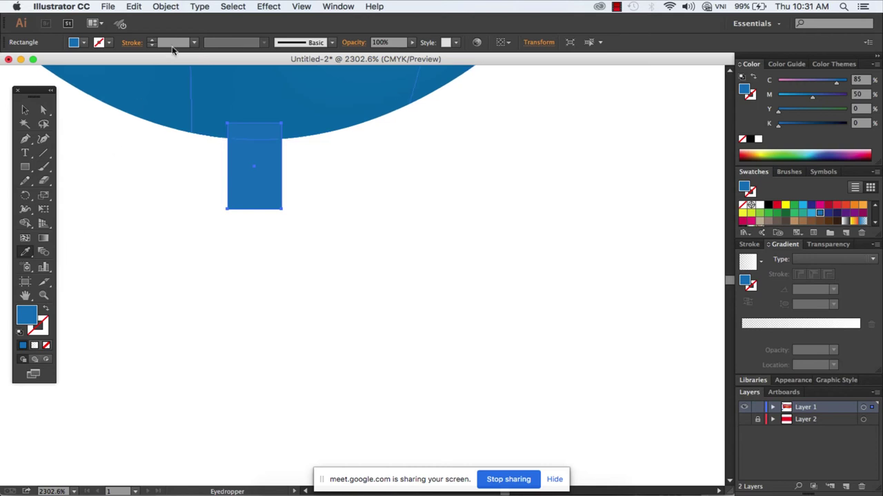
{"action": "left_click", "coordinate": [185, 93]}
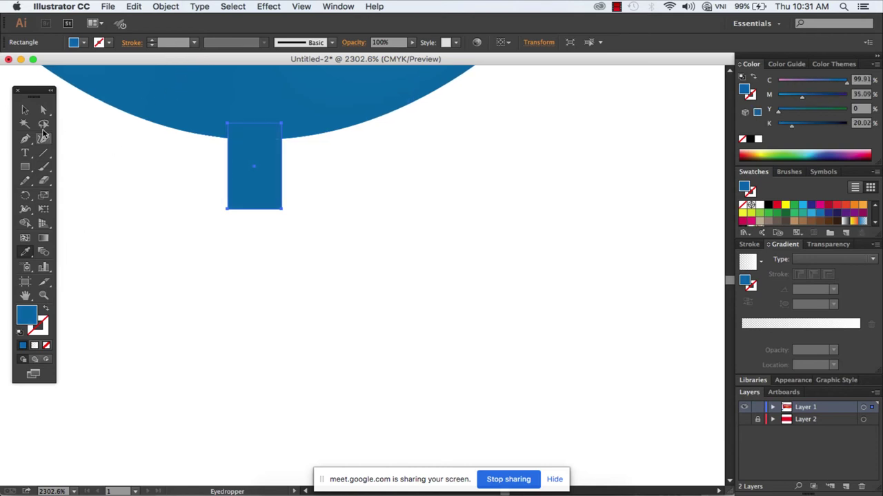
{"action": "left_click", "coordinate": [23, 110]}
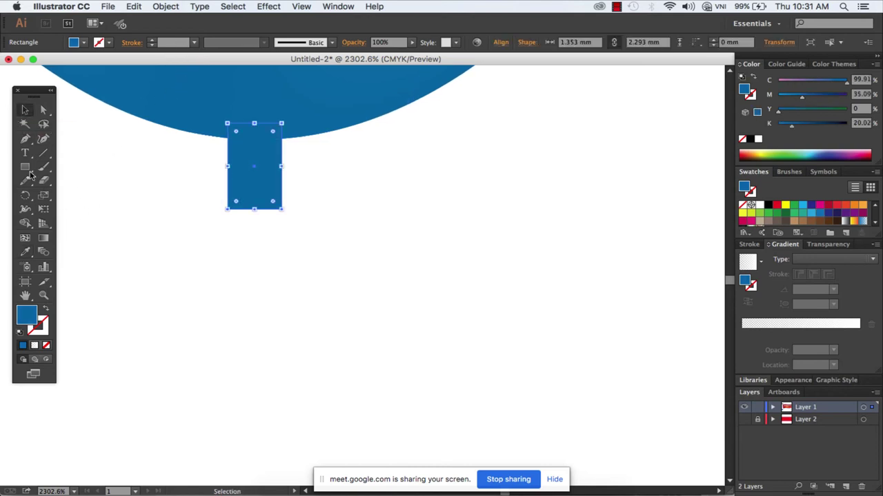
{"action": "left_click_drag", "start_coordinate": [25, 168], "coordinate": [97, 183]}
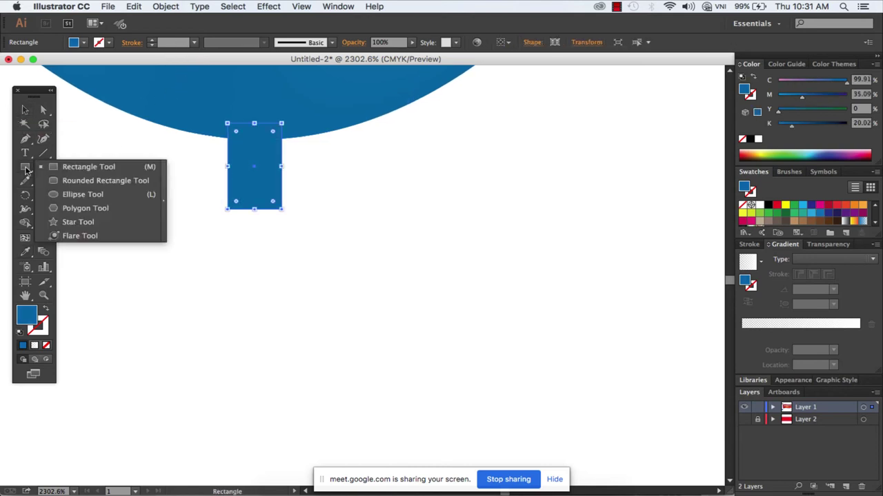
Draw a rounded-rectangle base under the stem and Unite both in Pathfinder into one knot.
{"action": "left_click", "coordinate": [97, 184]}
{"action": "left_click_drag", "start_coordinate": [208, 194], "coordinate": [307, 224]}
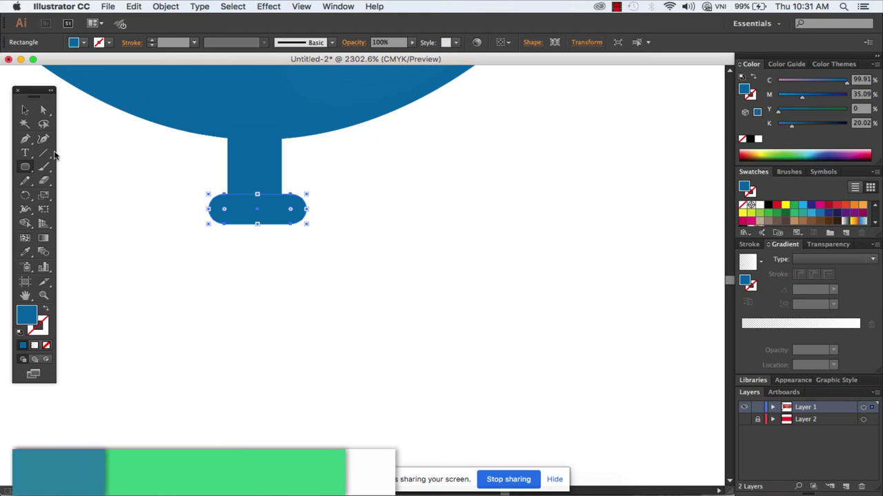
{"action": "key", "text": "v"}
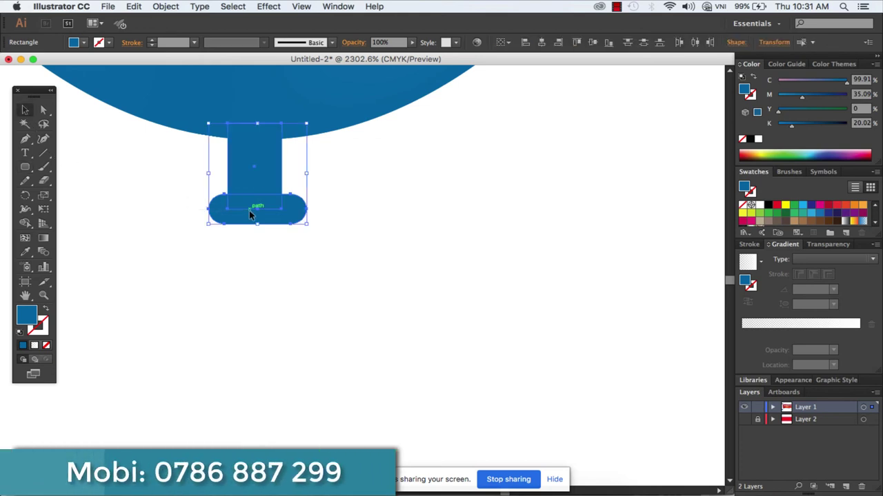
{"action": "left_click", "coordinate": [254, 172], "text": "shift"}
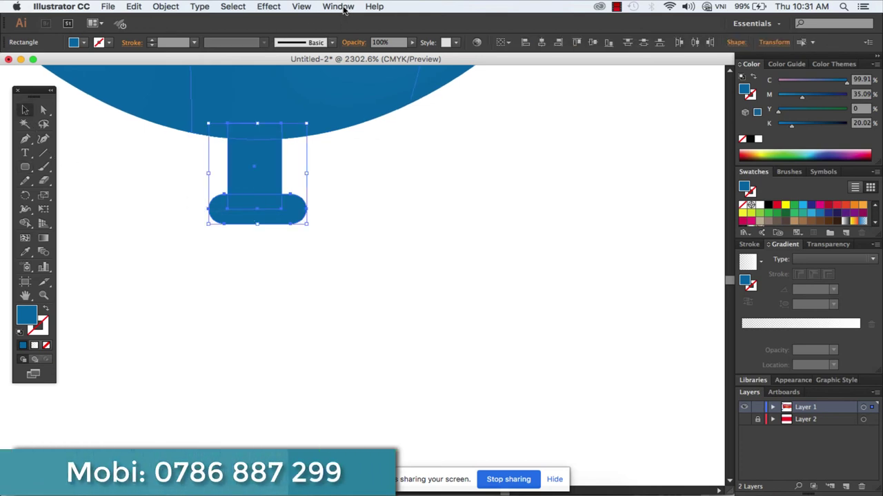
{"action": "left_click", "coordinate": [338, 6]}
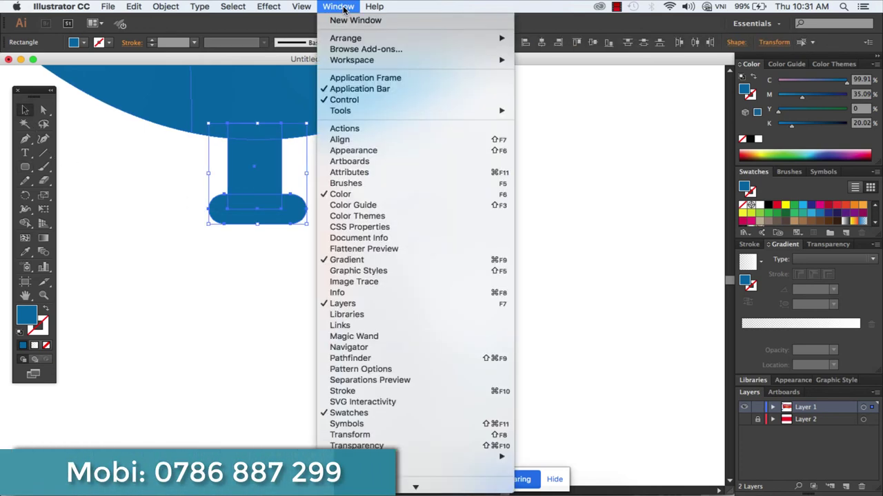
{"action": "left_click", "coordinate": [397, 359]}
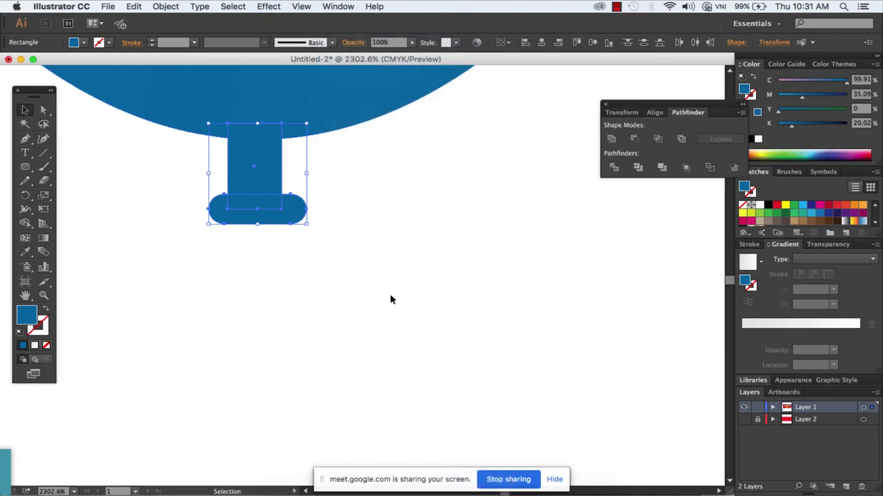
{"action": "left_click", "coordinate": [611, 139]}
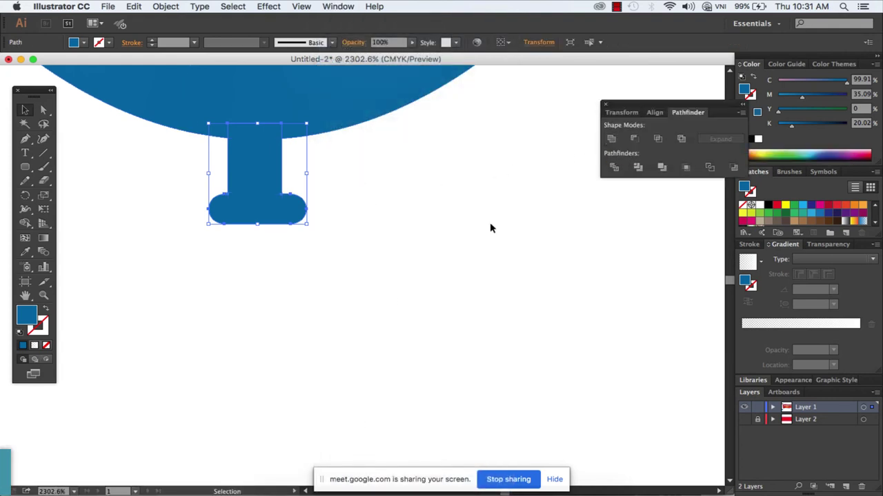
{"action": "left_click", "coordinate": [466, 260]}
{"action": "key", "text": "super+minus"}
{"action": "key", "text": "super+minus"}
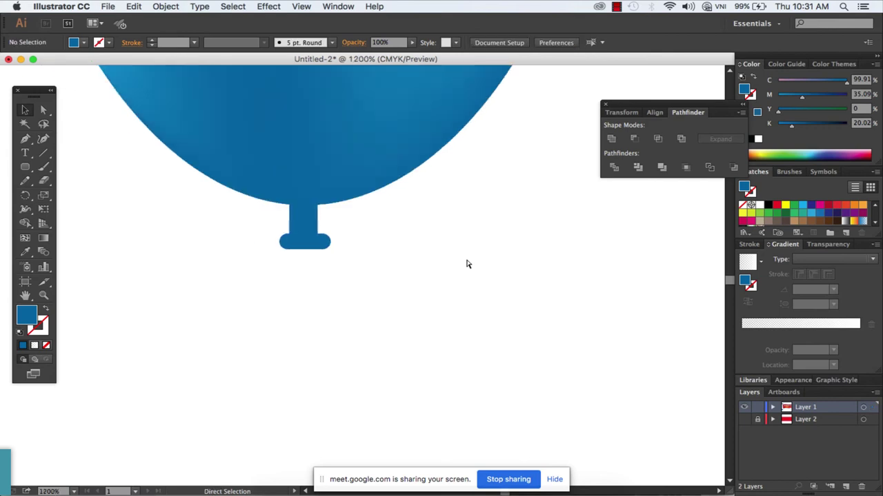
{"action": "key", "text": "super+minus"}
{"action": "key", "text": "super+minus"}
{"action": "key", "text": "super+minus"}
{"action": "key", "text": "super+minus"}
{"action": "key", "text": "super+minus"}
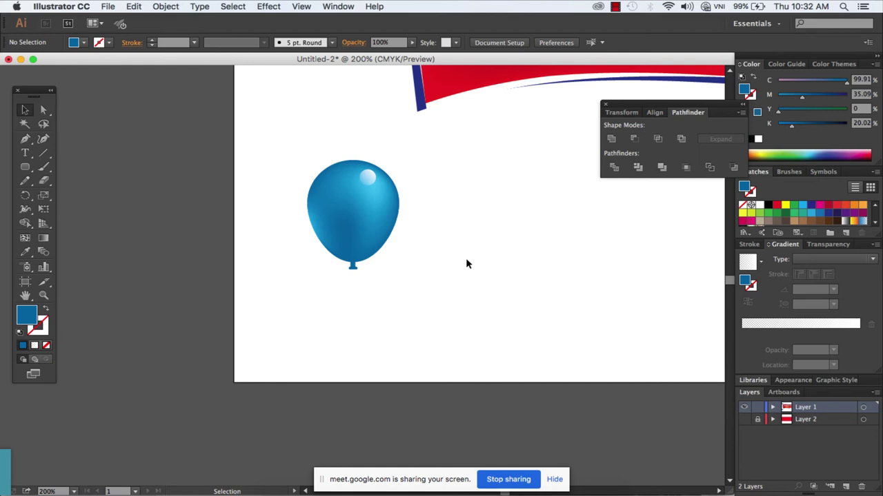
Duplicate the whole balloon twice to the right, making a row of balloons.
{"action": "mouse_move", "coordinate": [421, 154]}
{"action": "left_mouse_down"}
{"action": "mouse_move", "coordinate": [357, 279]}
{"action": "mouse_move", "coordinate": [345, 284]}
{"action": "left_mouse_up"}
{"action": "mouse_move", "coordinate": [357, 237]}
{"action": "left_mouse_down"}
{"action": "mouse_move", "coordinate": [588, 242]}
{"action": "mouse_move", "coordinate": [618, 252]}
{"action": "left_mouse_up"}
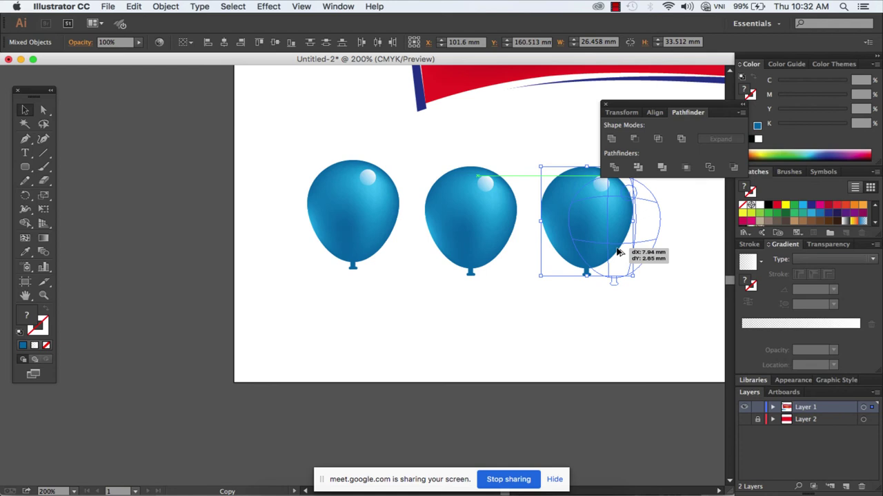
{"action": "left_click_drag", "start_coordinate": [618, 252], "coordinate": [697, 236]}
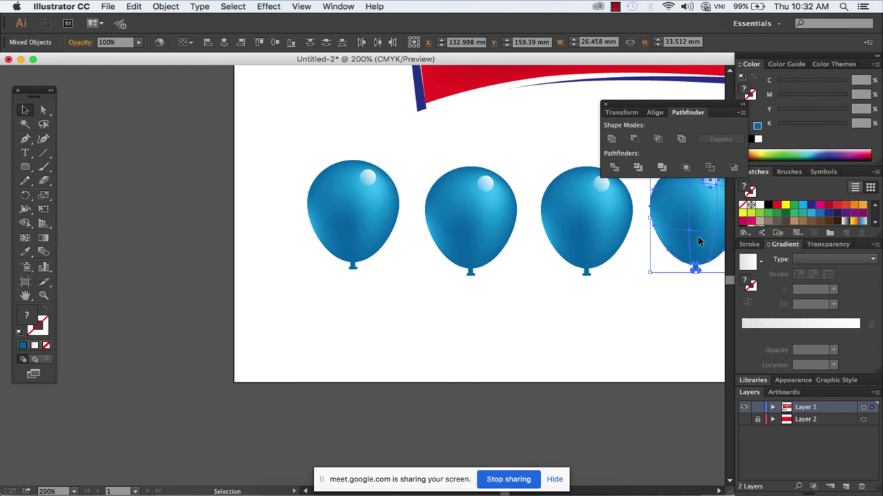
{"action": "scroll", "coordinate": [698, 235], "scroll_direction": "right", "scroll_amount": 5}
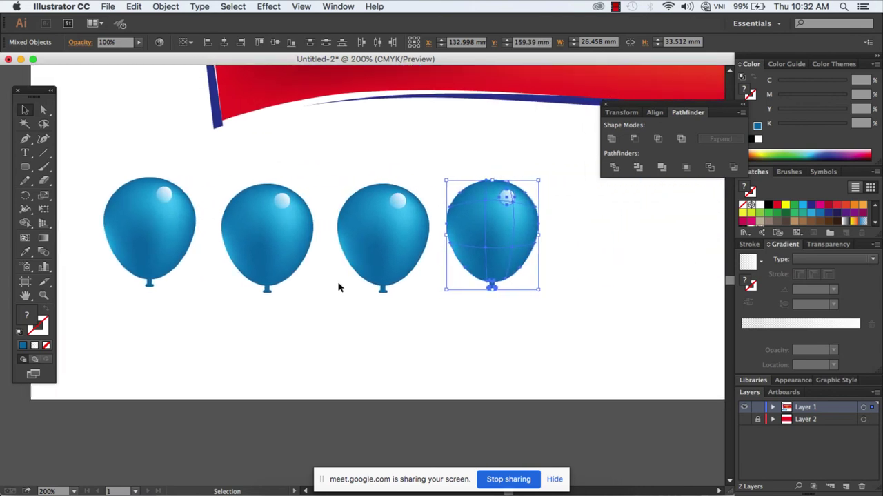
Recolour the second, third and fourth balloons red, green and magenta.
{"action": "left_click_drag", "start_coordinate": [235, 341], "coordinate": [301, 238]}
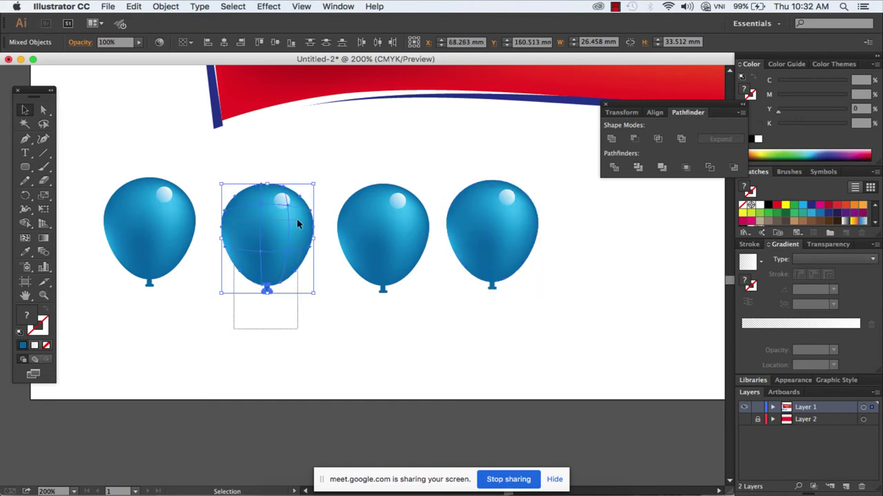
{"action": "left_click", "coordinate": [776, 204]}
{"action": "left_click_drag", "start_coordinate": [357, 334], "coordinate": [404, 258]}
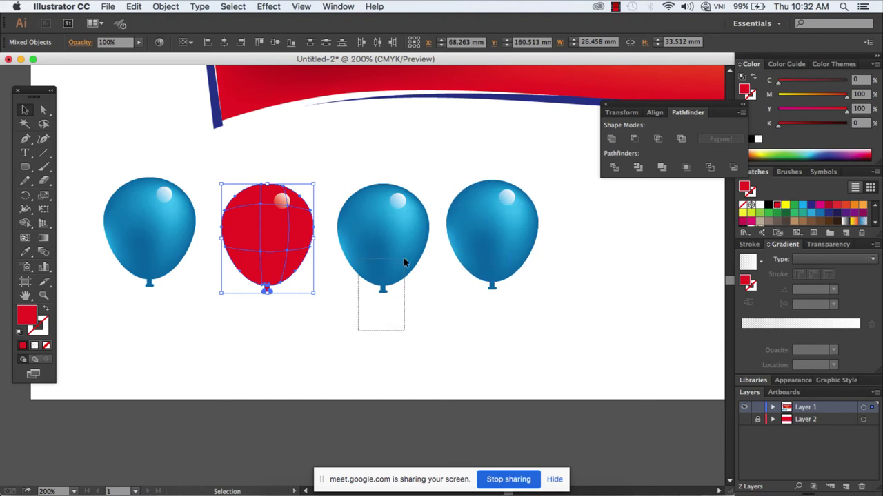
{"action": "left_click", "coordinate": [795, 206]}
{"action": "left_click_drag", "start_coordinate": [471, 307], "coordinate": [594, 238]}
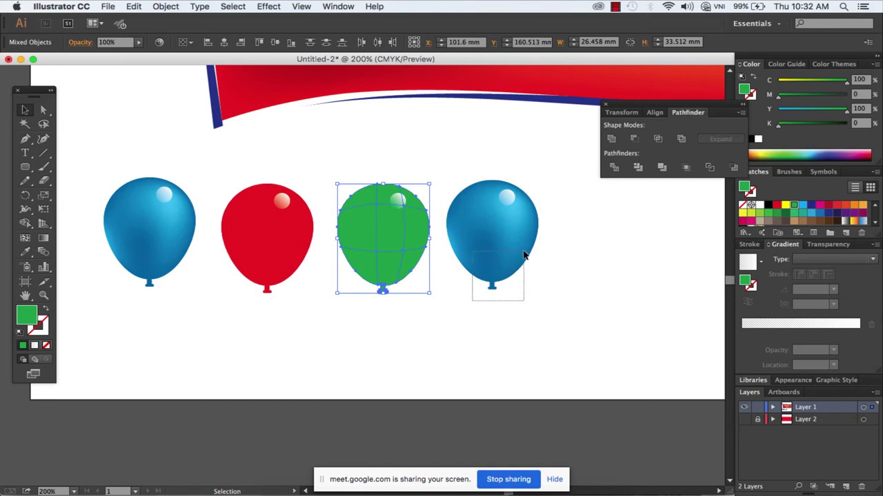
{"action": "left_click", "coordinate": [819, 208]}
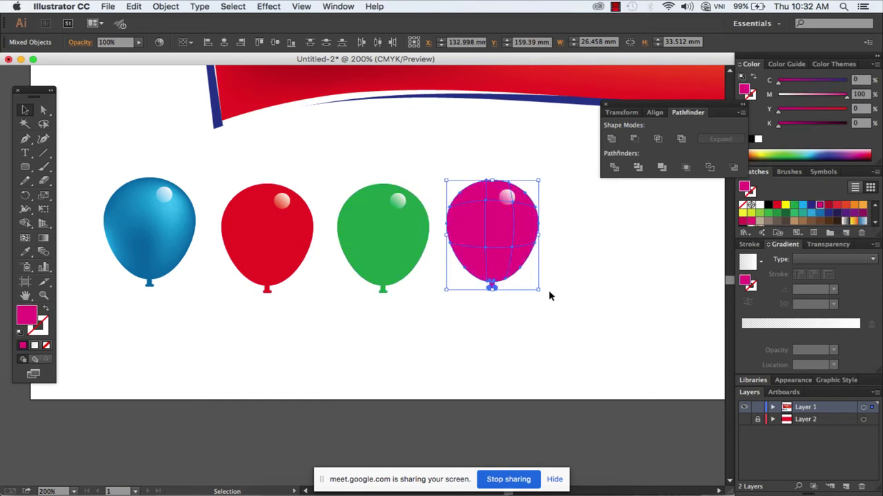
Duplicate the magenta balloon to its right and colour the copy purple.
{"action": "left_click_drag", "start_coordinate": [555, 180], "coordinate": [466, 316]}
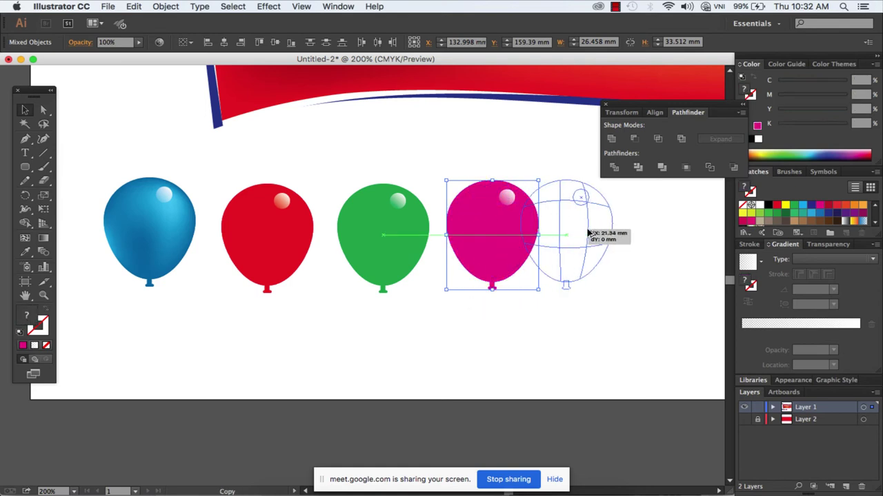
{"action": "left_click_drag", "start_coordinate": [502, 233], "coordinate": [611, 237]}
{"action": "left_click", "coordinate": [625, 276]}
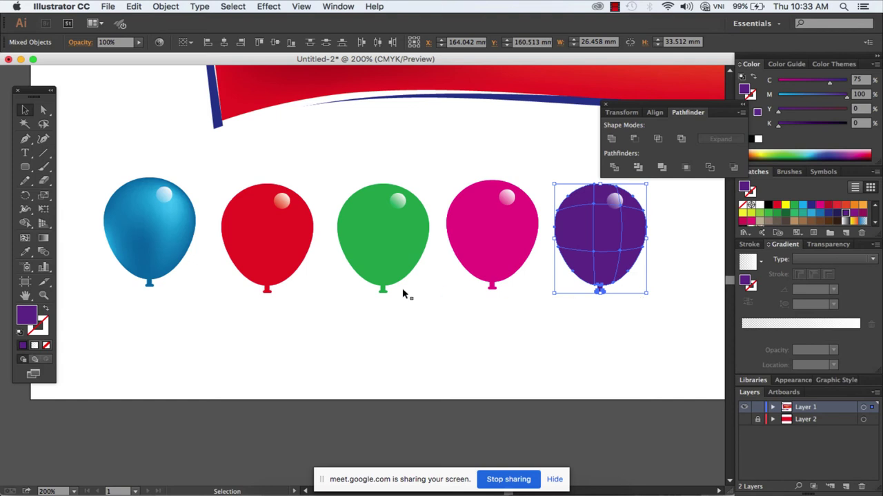
Tint the red balloon's upper-right and middle mesh points orange with the Color panel.
{"action": "left_click", "coordinate": [275, 258]}
{"action": "left_click", "coordinate": [25, 239]}
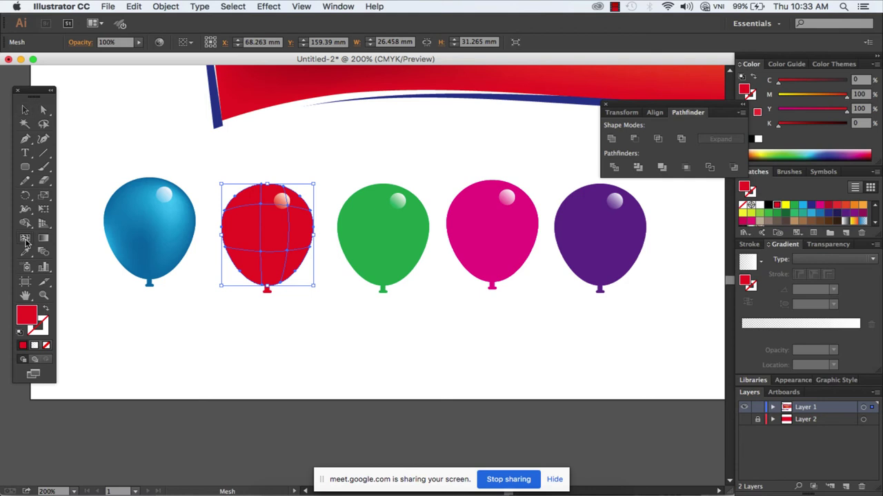
{"action": "left_click", "coordinate": [293, 208]}
{"action": "left_click_drag", "start_coordinate": [827, 94], "coordinate": [802, 93]}
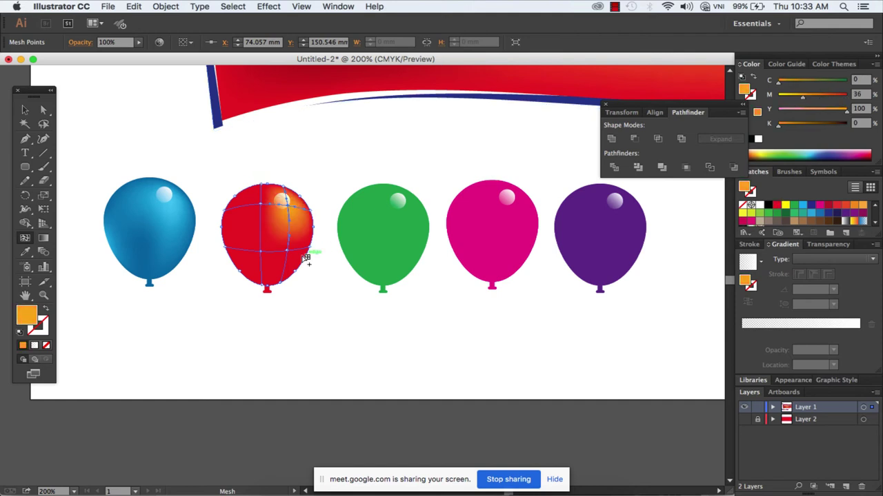
{"action": "left_click", "coordinate": [262, 250]}
{"action": "left_click", "coordinate": [532, 198]}
{"action": "key", "text": "super+z"}
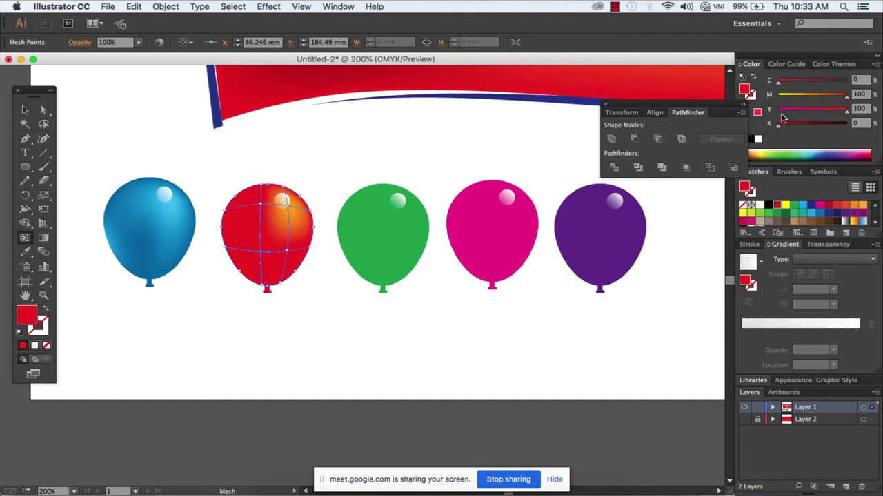
{"action": "left_click_drag", "start_coordinate": [796, 126], "coordinate": [805, 125]}
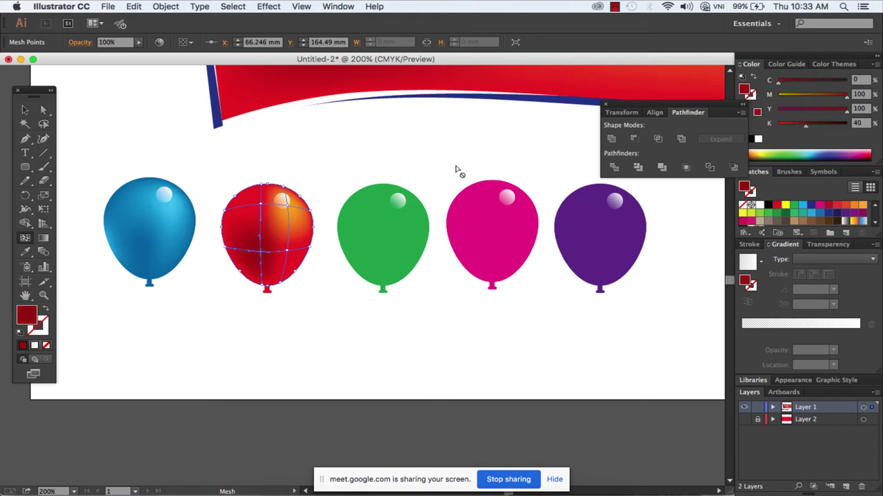
{"action": "key", "text": "super+z"}
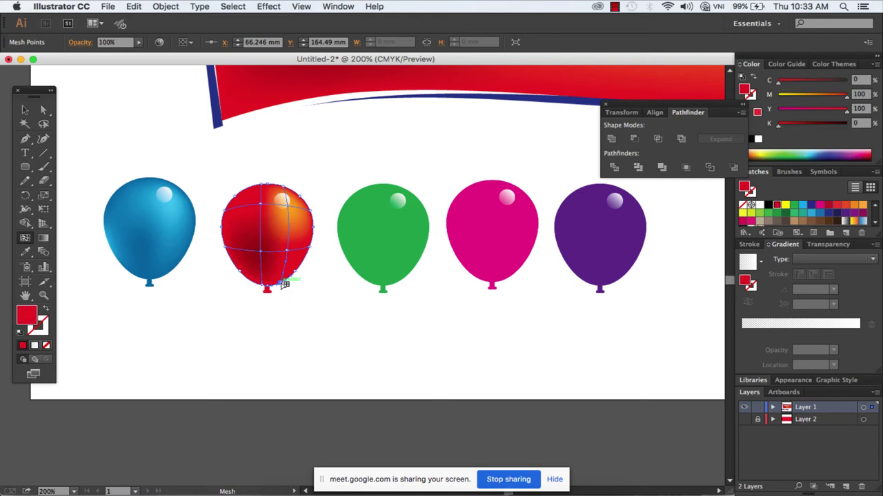
{"action": "left_click", "coordinate": [821, 98]}
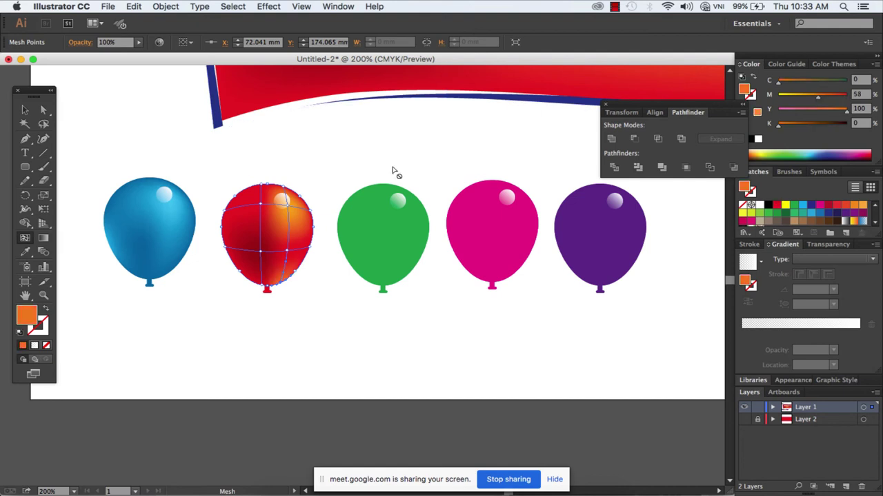
Turn the red balloon's left-edge mesh point orange and add a mesh point to the green balloon.
{"action": "left_click", "coordinate": [227, 212]}
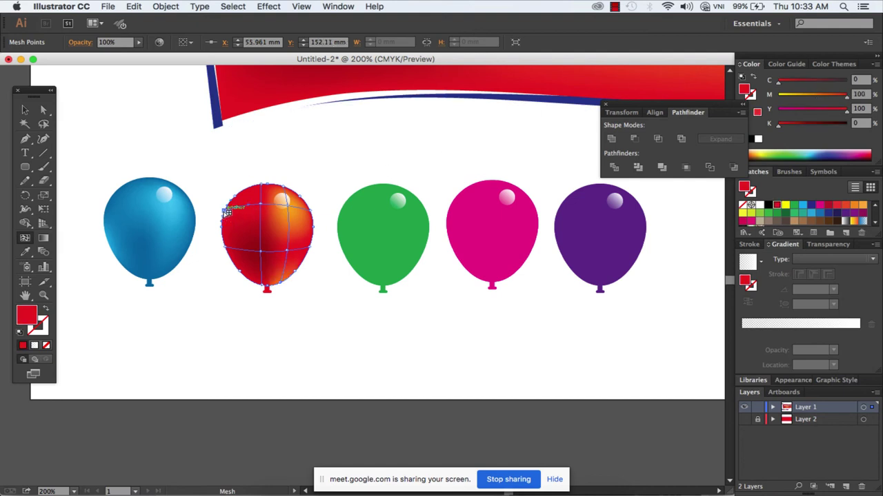
{"action": "left_click", "coordinate": [479, 242]}
{"action": "left_click", "coordinate": [618, 206]}
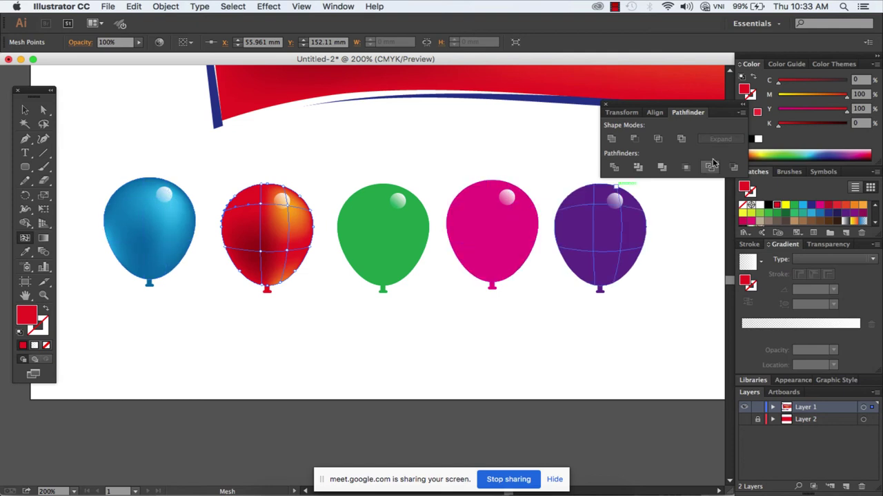
{"action": "left_click", "coordinate": [823, 95]}
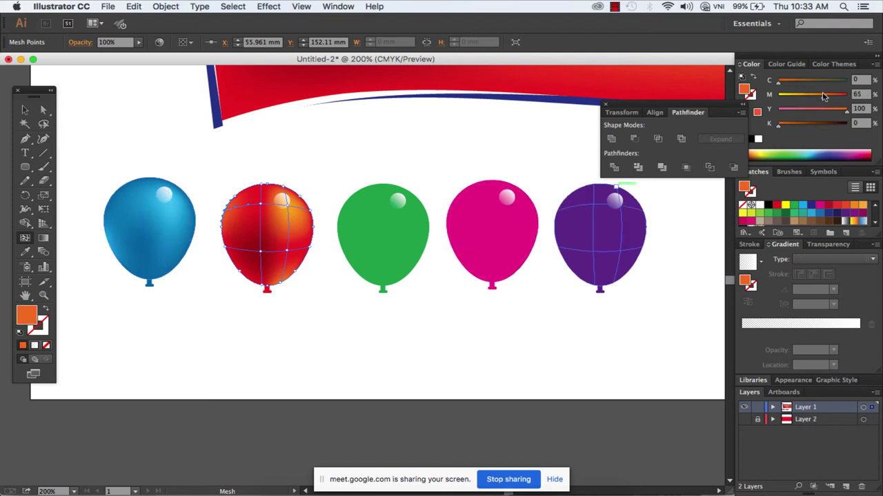
{"action": "left_click", "coordinate": [412, 257]}
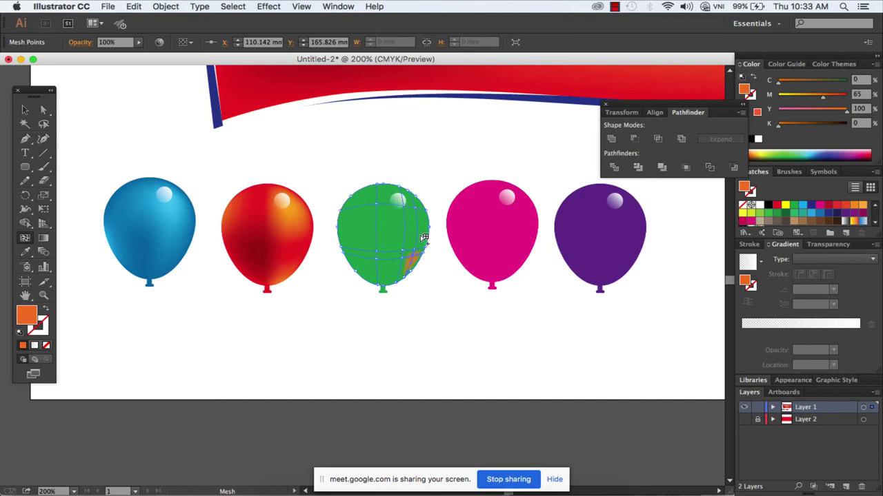
Undo the stray orange patch, then give the green balloon's mesh points light green highlights and darker shadows.
{"action": "key", "text": "ctrl+z"}
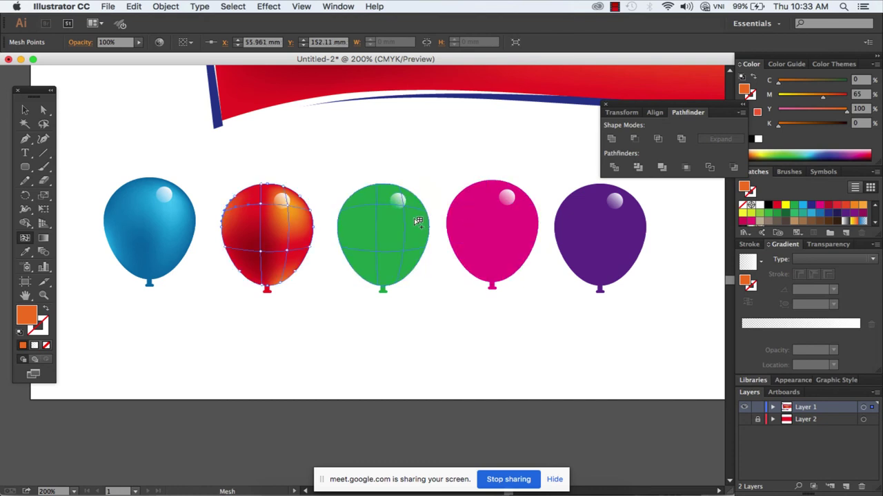
{"action": "left_click", "coordinate": [376, 200]}
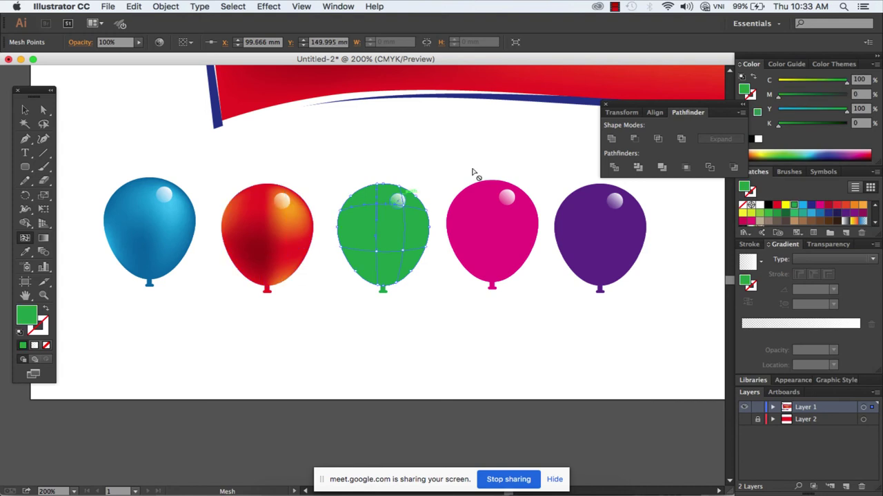
{"action": "left_click", "coordinate": [810, 84]}
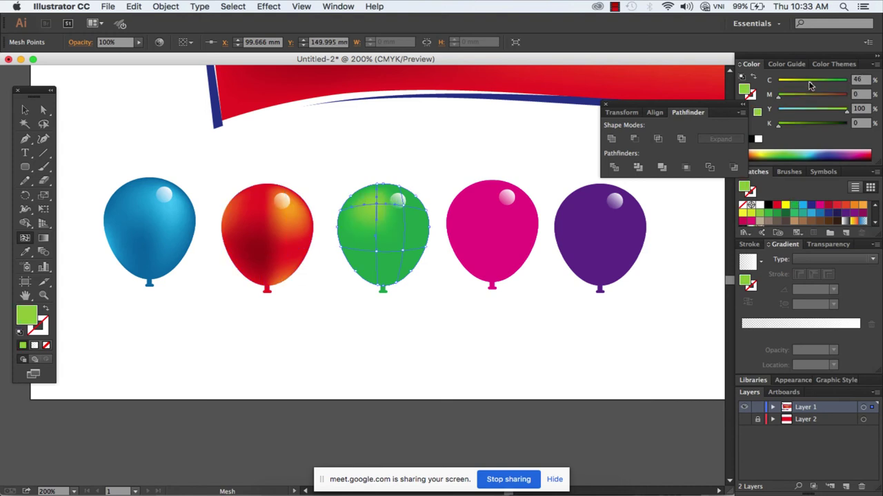
{"action": "left_click", "coordinate": [405, 252]}
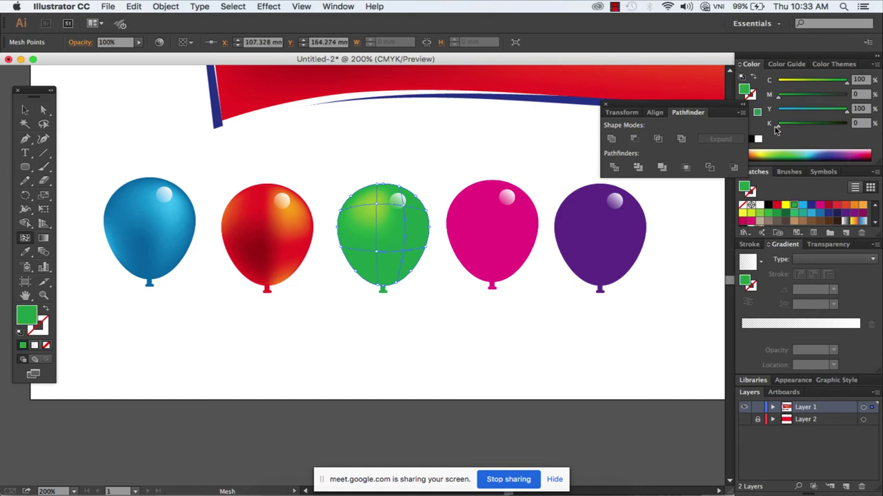
{"action": "left_click", "coordinate": [805, 124]}
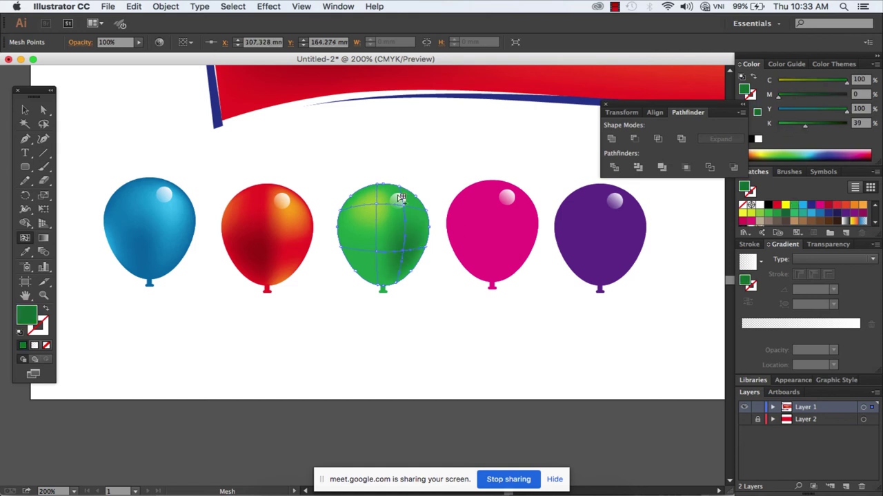
{"action": "left_click", "coordinate": [342, 247]}
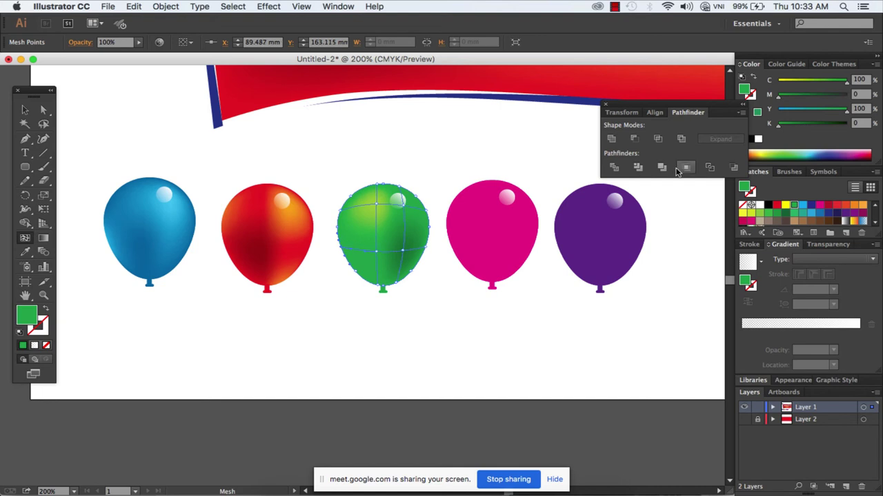
{"action": "left_click", "coordinate": [814, 83]}
{"action": "left_click", "coordinate": [594, 194]}
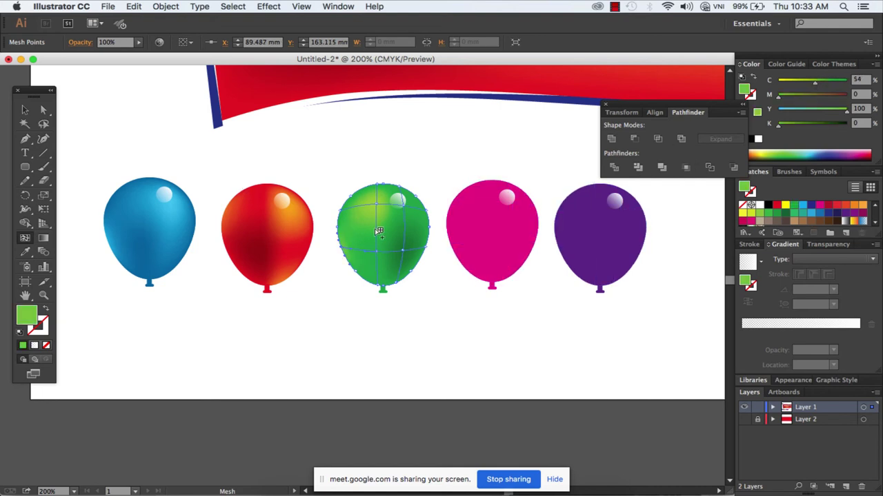
Give the magenta balloon's mesh soft pink highlights and a darker lower shadow, then select the purple balloon.
{"action": "left_click", "coordinate": [486, 239]}
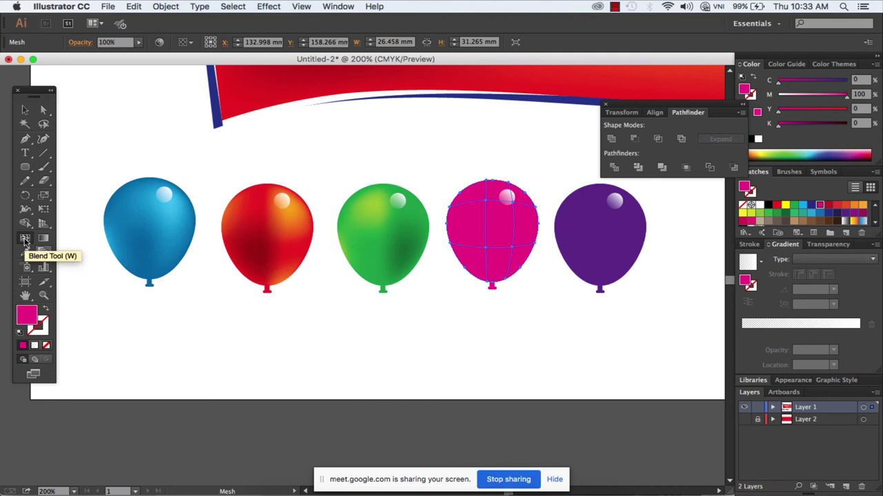
{"action": "left_click", "coordinate": [515, 203]}
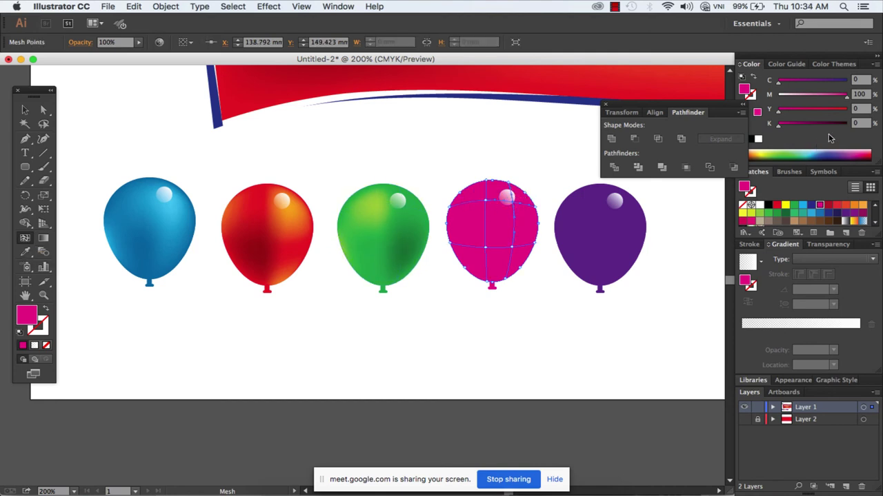
{"action": "left_click_drag", "start_coordinate": [813, 98], "coordinate": [802, 95]}
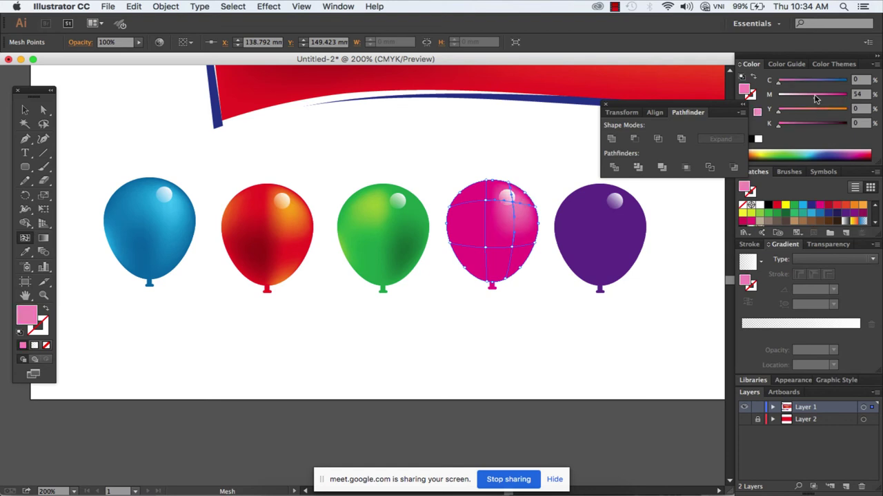
{"action": "left_click", "coordinate": [491, 201]}
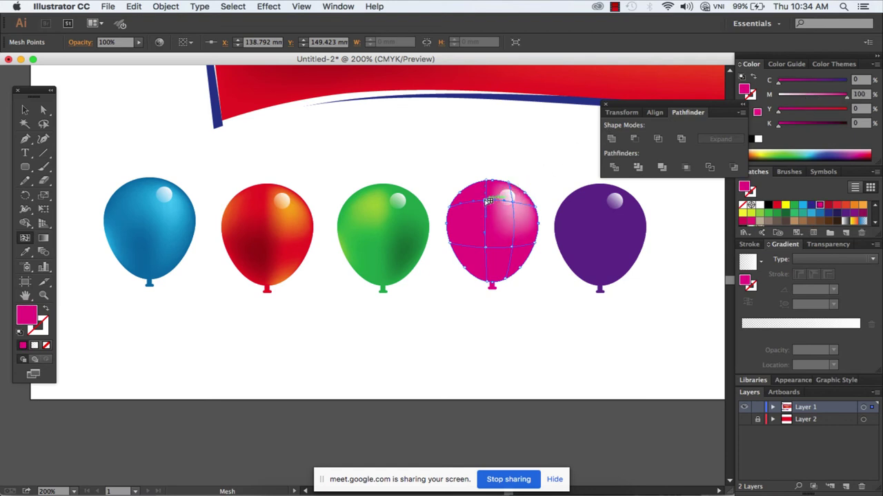
{"action": "left_click", "coordinate": [810, 99]}
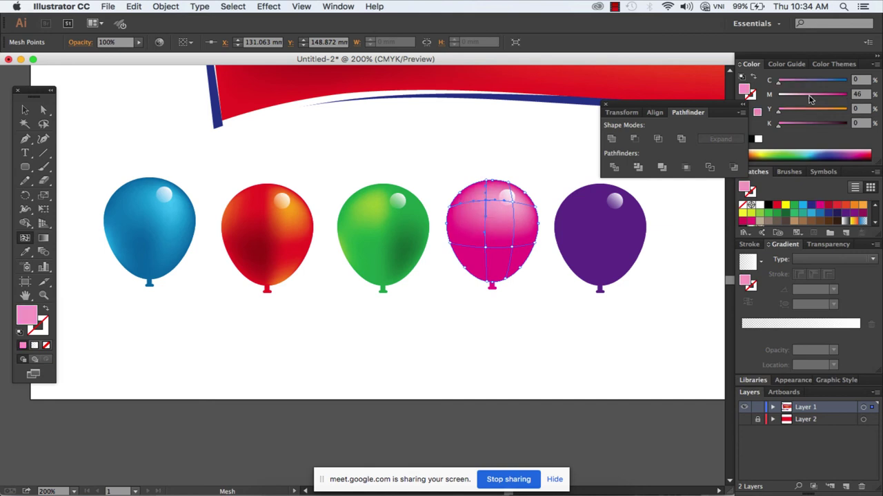
{"action": "left_click", "coordinate": [509, 274]}
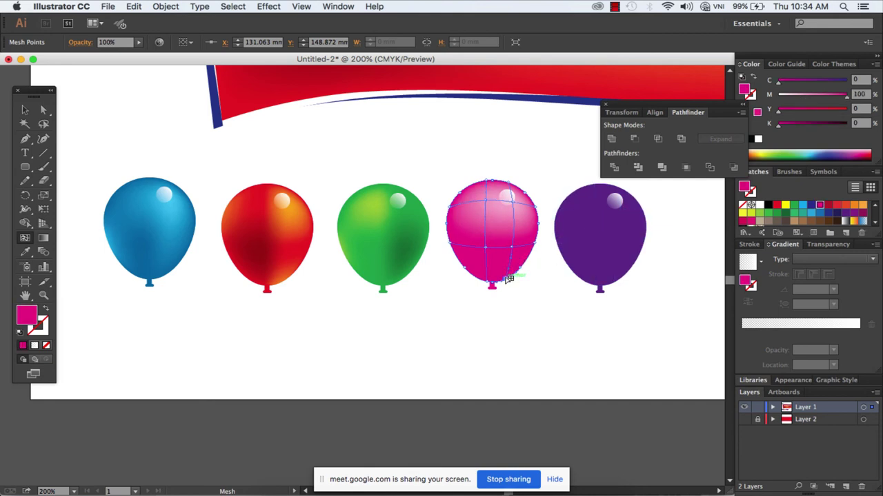
{"action": "left_click", "coordinate": [804, 124]}
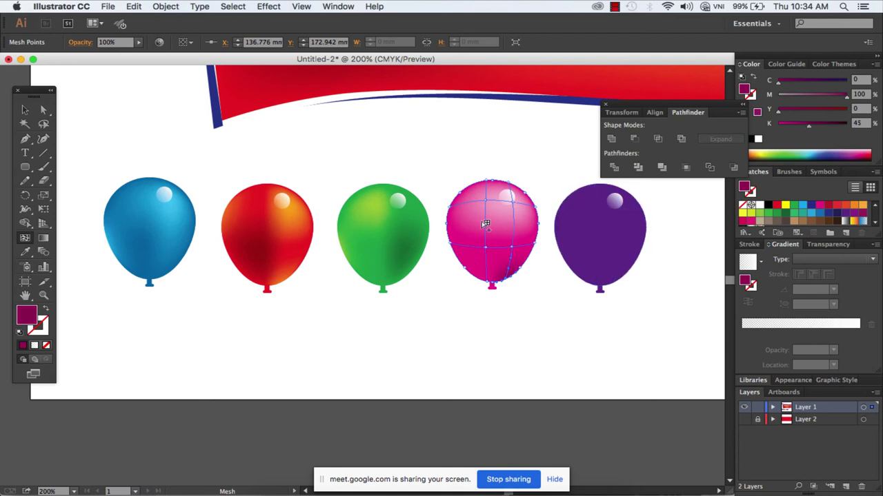
{"action": "left_click", "coordinate": [584, 231]}
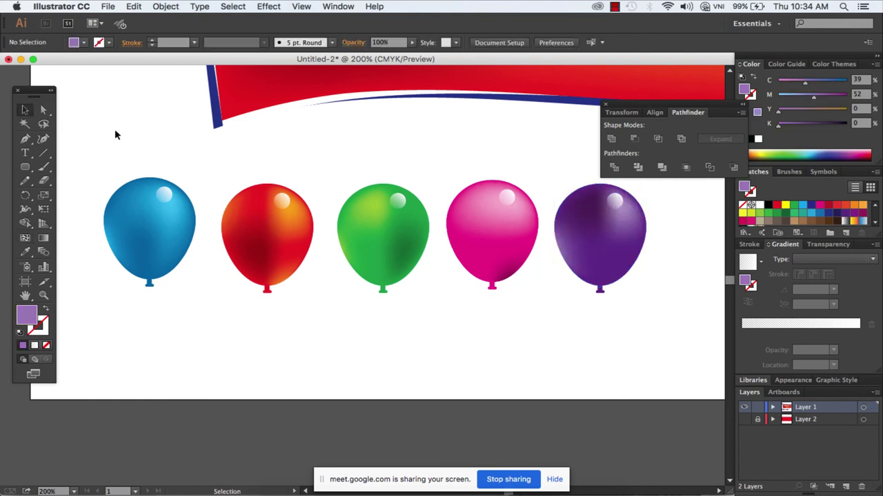
Group the blue balloon with its highlight, then select the red and purple balloons.
{"action": "left_click_drag", "start_coordinate": [100, 166], "coordinate": [180, 301]}
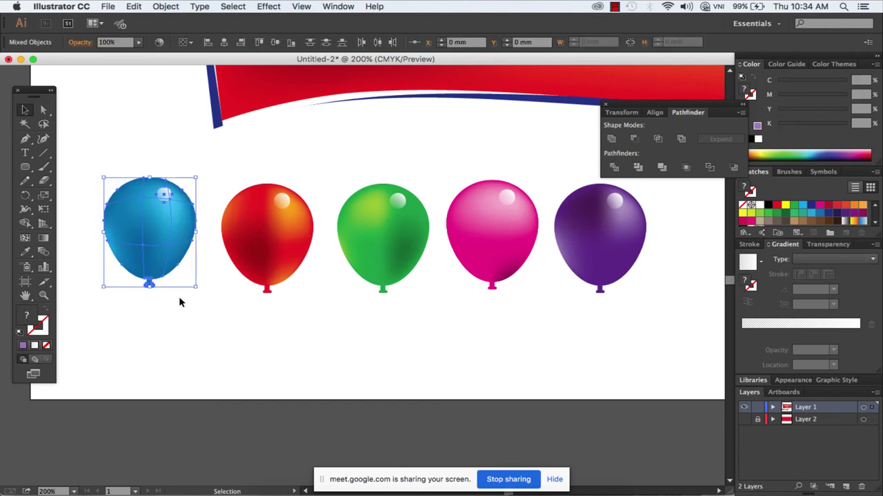
{"action": "left_click", "coordinate": [165, 7]}
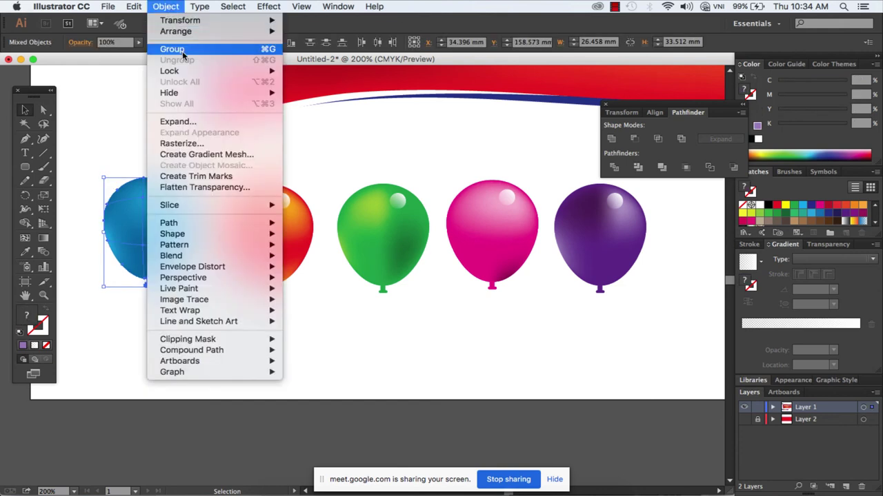
{"action": "left_click", "coordinate": [182, 51]}
{"action": "left_click", "coordinate": [294, 276]}
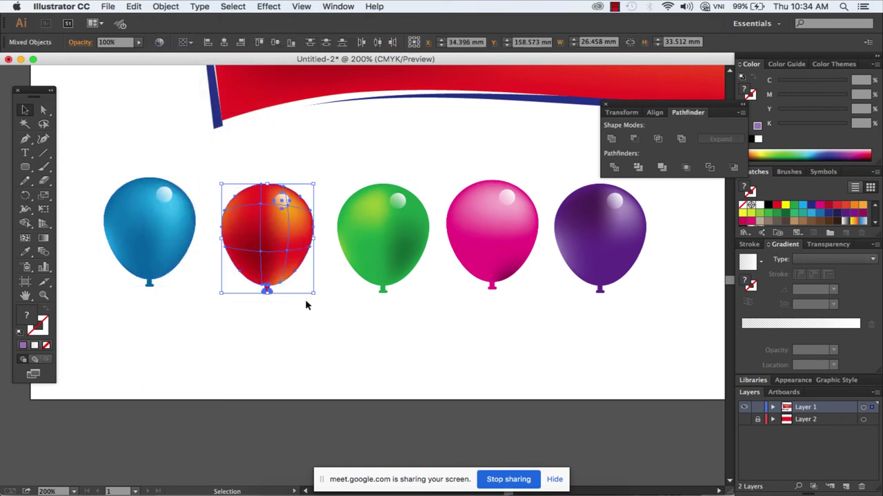
{"action": "left_click", "coordinate": [601, 288]}
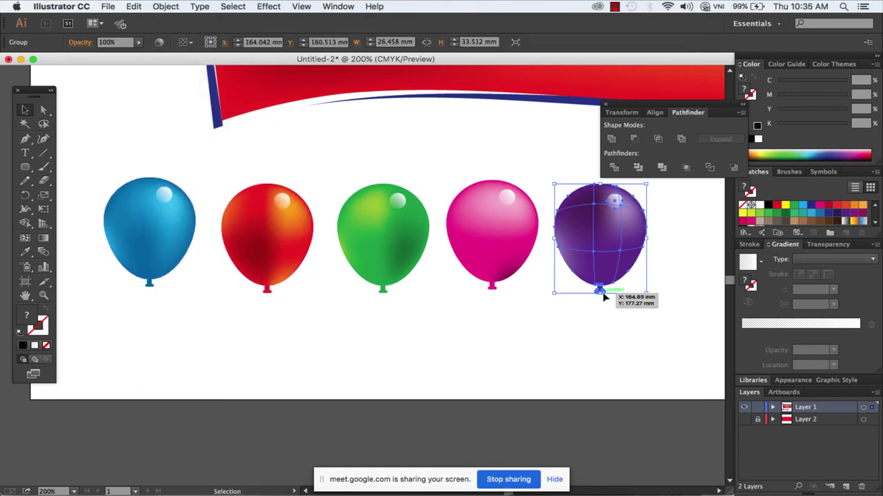
Overlap and tilt the red, blue and green balloons into a bunch at the left.
{"action": "left_click_drag", "start_coordinate": [299, 251], "coordinate": [253, 252]}
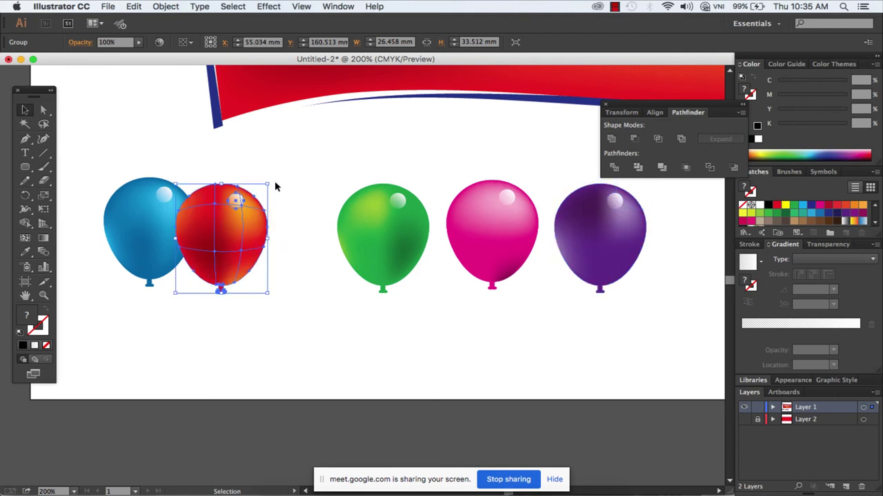
{"action": "left_click_drag", "start_coordinate": [272, 182], "coordinate": [276, 215]}
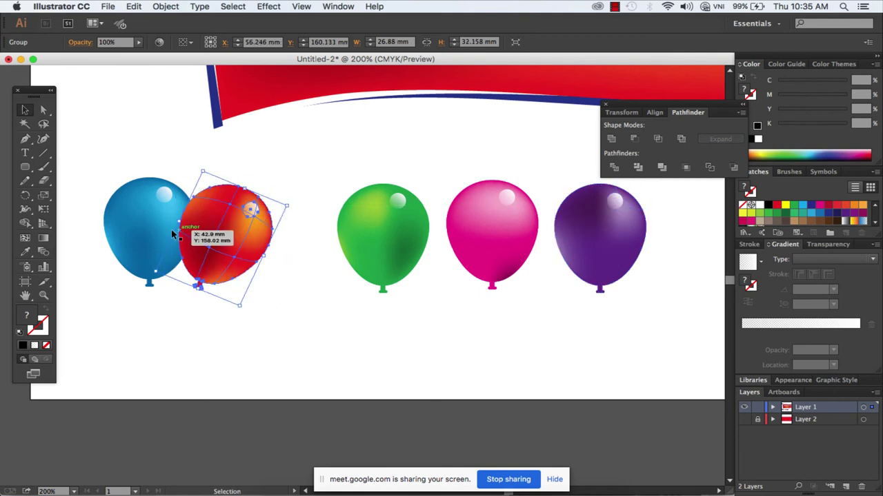
{"action": "left_click_drag", "start_coordinate": [145, 240], "coordinate": [164, 191]}
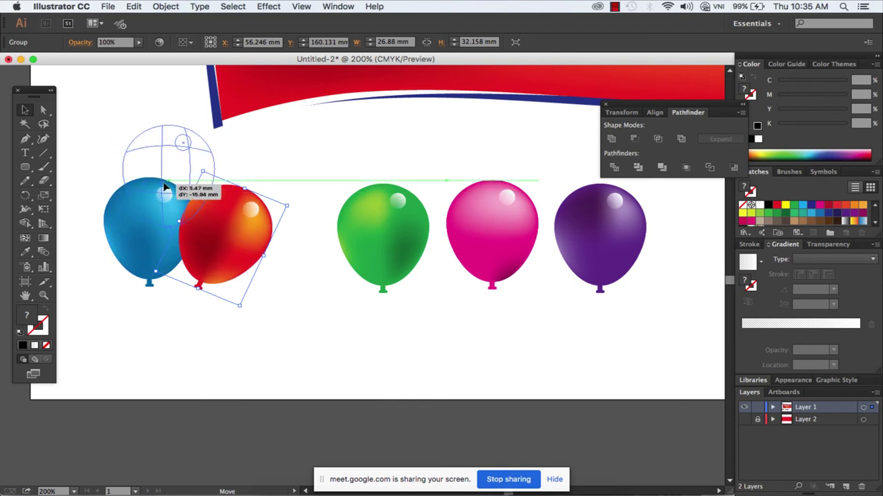
{"action": "left_click", "coordinate": [393, 258]}
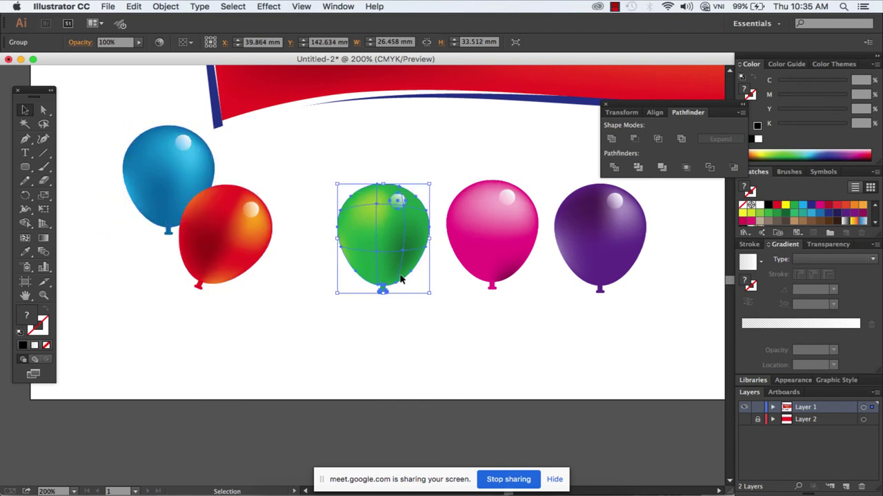
{"action": "mouse_move", "coordinate": [394, 258]}
{"action": "left_mouse_down"}
{"action": "mouse_move", "coordinate": [169, 321]}
{"action": "mouse_move", "coordinate": [160, 302]}
{"action": "left_mouse_up"}
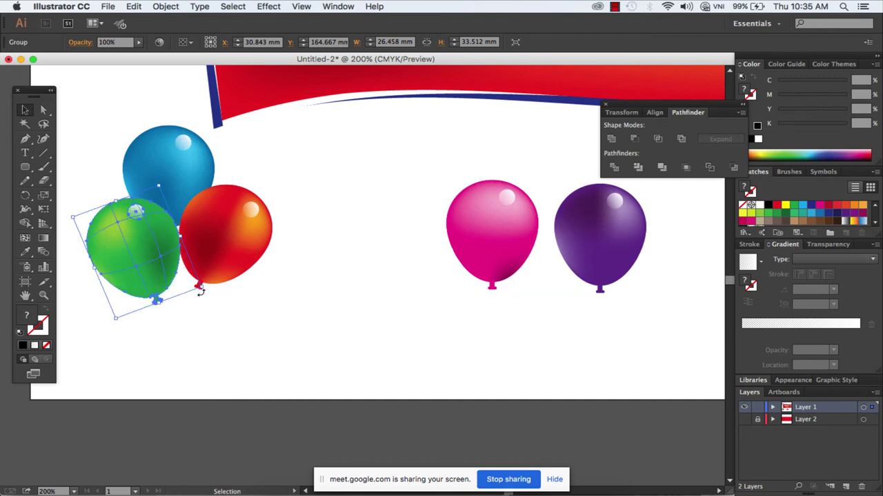
{"action": "mouse_move", "coordinate": [176, 307]}
{"action": "left_mouse_down"}
{"action": "mouse_move", "coordinate": [200, 286]}
{"action": "mouse_move", "coordinate": [217, 294]}
{"action": "left_mouse_up"}
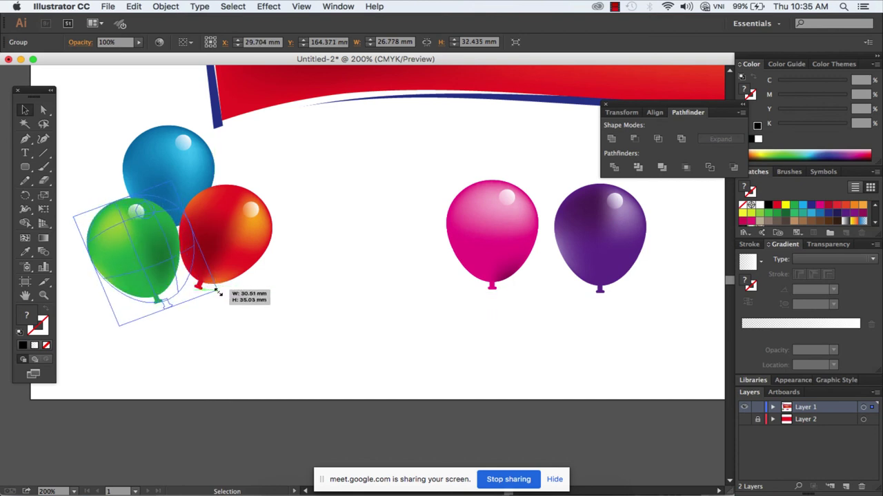
Tilt the pink balloon and add the purple balloon to the bunch.
{"action": "left_click_drag", "start_coordinate": [457, 229], "coordinate": [179, 308]}
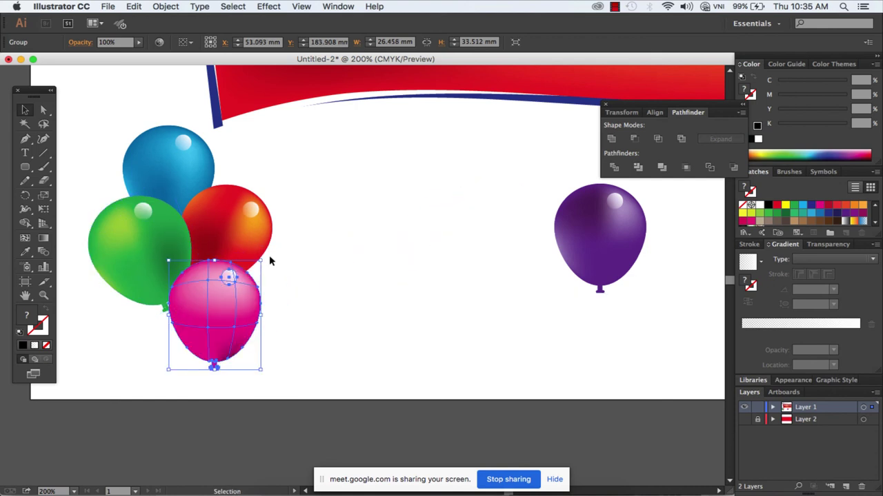
{"action": "mouse_move", "coordinate": [267, 258]}
{"action": "left_mouse_down"}
{"action": "mouse_move", "coordinate": [290, 290]}
{"action": "mouse_move", "coordinate": [232, 311]}
{"action": "mouse_move", "coordinate": [247, 297]}
{"action": "left_mouse_up"}
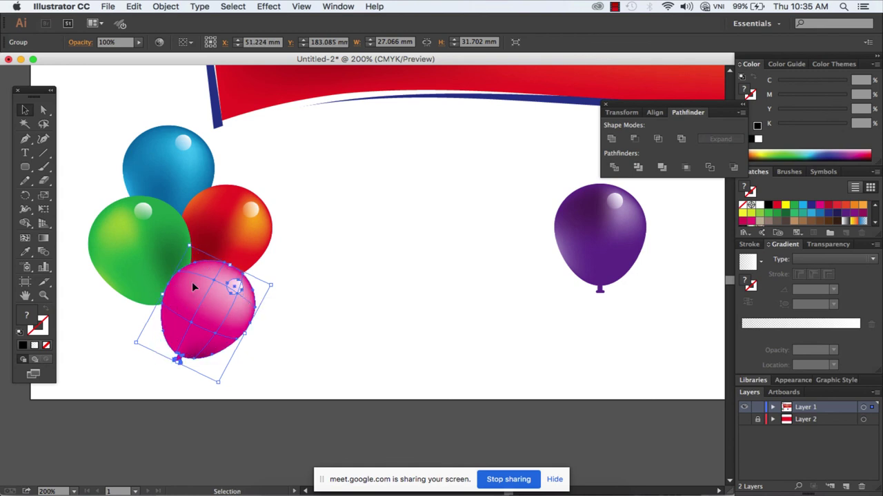
{"action": "left_click_drag", "start_coordinate": [552, 221], "coordinate": [102, 364]}
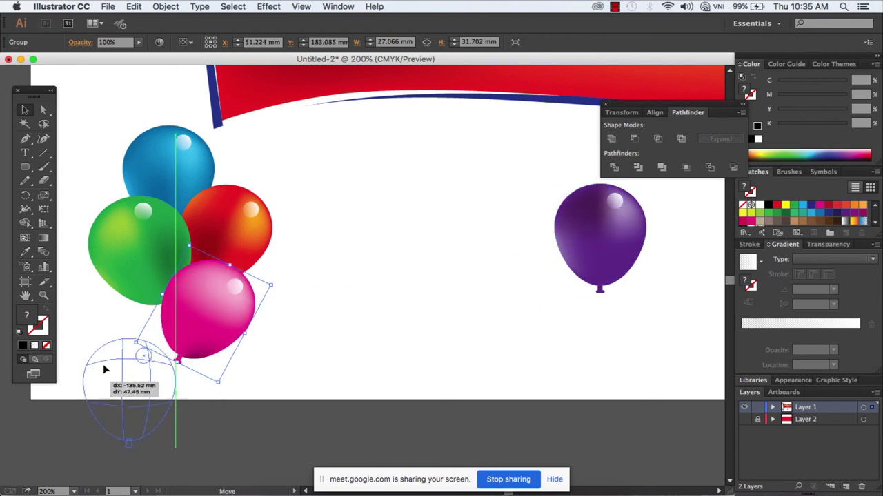
{"action": "key", "text": "super+a"}
{"action": "key", "text": "super+minus"}
Duplicate the balloon bunch just below the original.
{"action": "scroll", "coordinate": [213, 341], "scroll_direction": "down", "scroll_amount": 3}
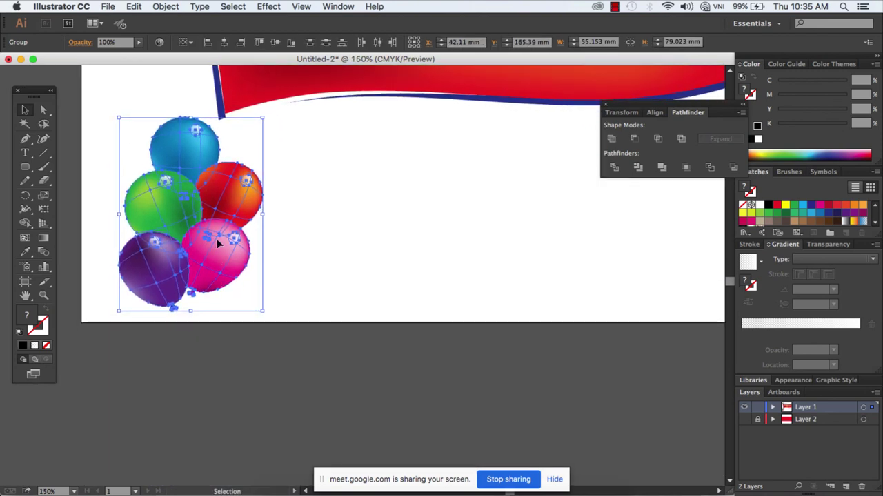
{"action": "mouse_move", "coordinate": [217, 238]}
{"action": "left_mouse_down"}
{"action": "mouse_move", "coordinate": [222, 393]}
{"action": "mouse_move", "coordinate": [240, 385]}
{"action": "left_mouse_up"}
{"action": "left_click", "coordinate": [330, 269]}
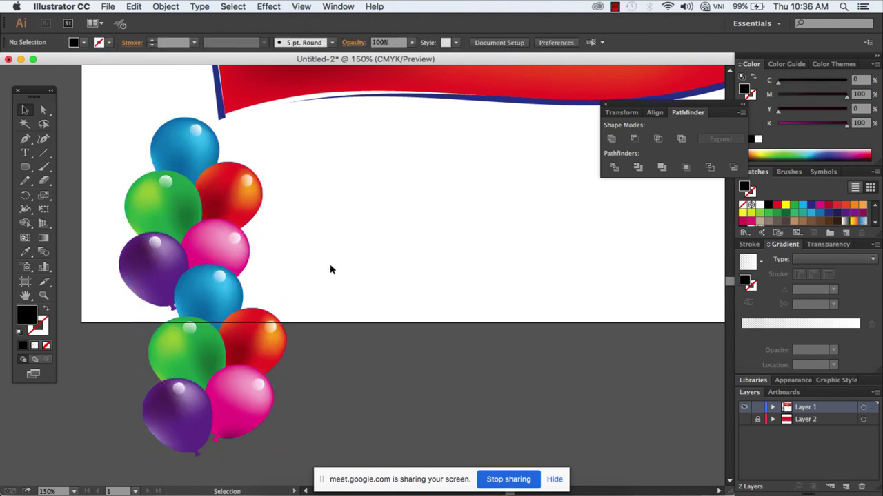
Rearrange the copied green, red and pink balloons to stack beneath the original bunch.
{"action": "left_click", "coordinate": [179, 344]}
{"action": "left_click_drag", "start_coordinate": [193, 335], "coordinate": [308, 328]}
{"action": "left_click_drag", "start_coordinate": [240, 339], "coordinate": [189, 344]}
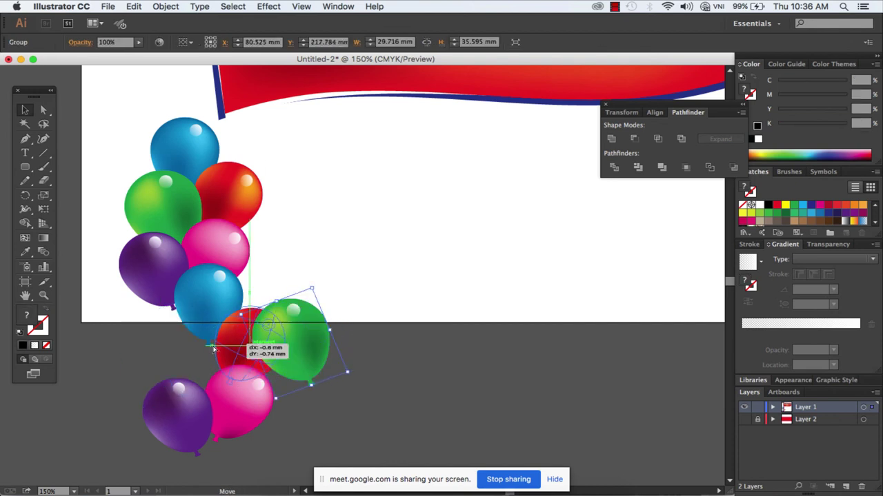
{"action": "left_click_drag", "start_coordinate": [247, 390], "coordinate": [223, 343]}
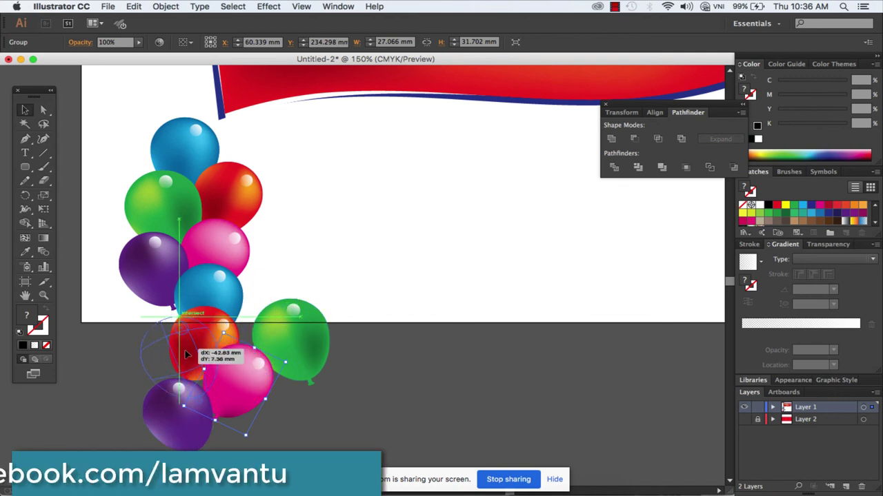
{"action": "left_click_drag", "start_coordinate": [297, 334], "coordinate": [163, 360]}
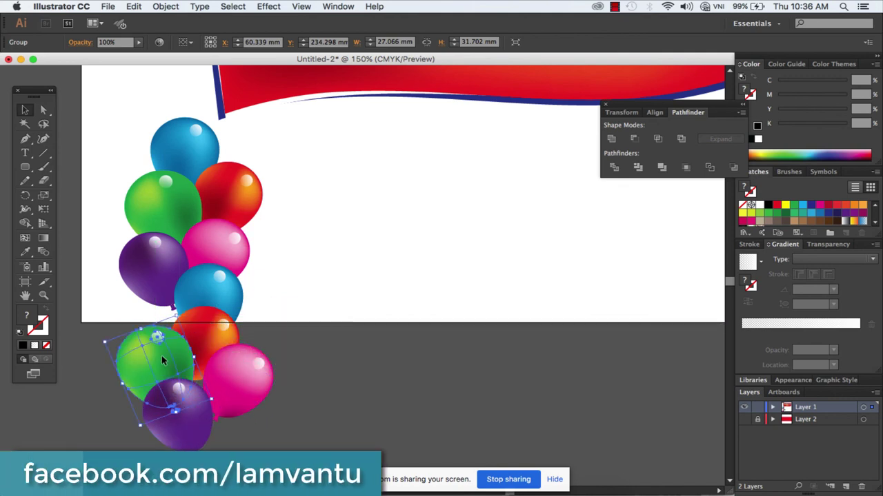
{"action": "left_click", "coordinate": [283, 260]}
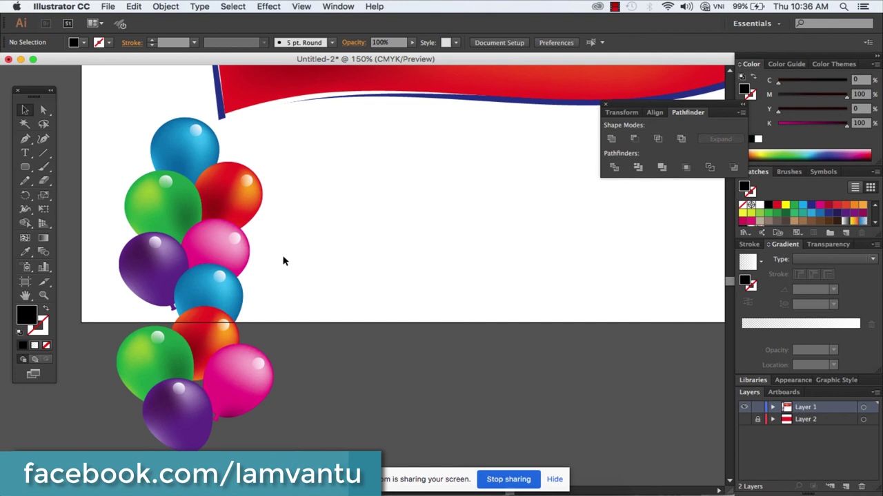
{"action": "left_click_drag", "start_coordinate": [201, 336], "coordinate": [163, 317]}
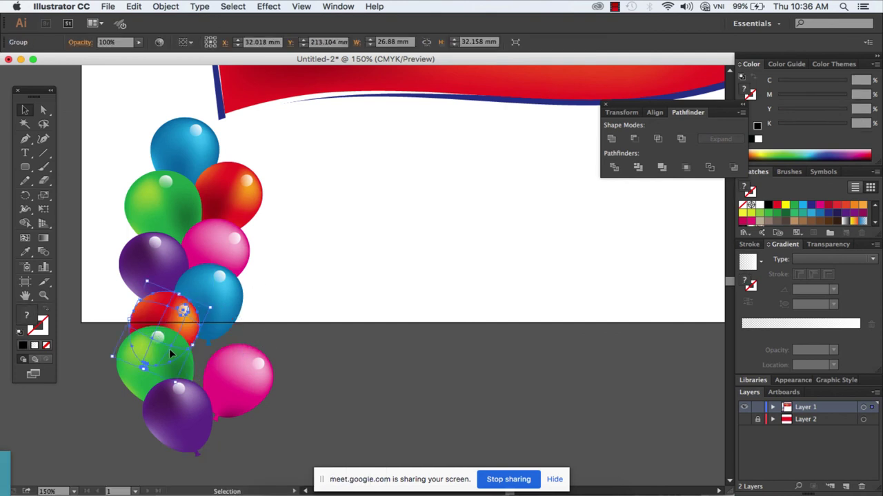
{"action": "left_click_drag", "start_coordinate": [171, 354], "coordinate": [200, 350]}
{"action": "left_click_drag", "start_coordinate": [191, 320], "coordinate": [165, 318]}
{"action": "left_click_drag", "start_coordinate": [131, 377], "coordinate": [164, 391]}
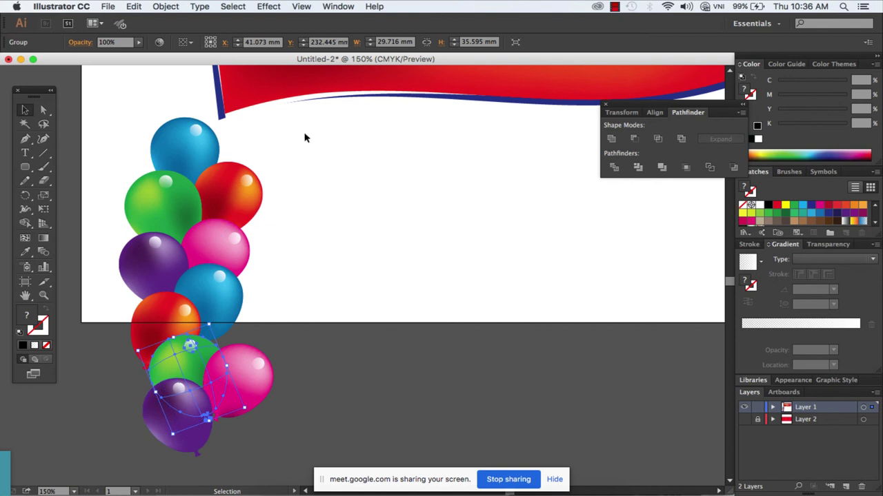
{"action": "left_click_drag", "start_coordinate": [311, 135], "coordinate": [164, 408]}
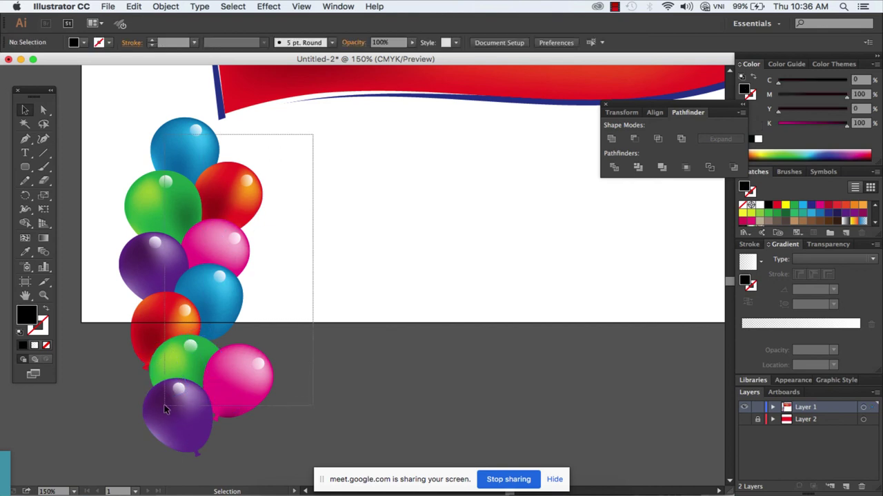
Give every balloon in the tall cluster 90% opacity, then zoom in on the balloons.
{"action": "left_click_drag", "start_coordinate": [140, 428], "coordinate": [127, 454]}
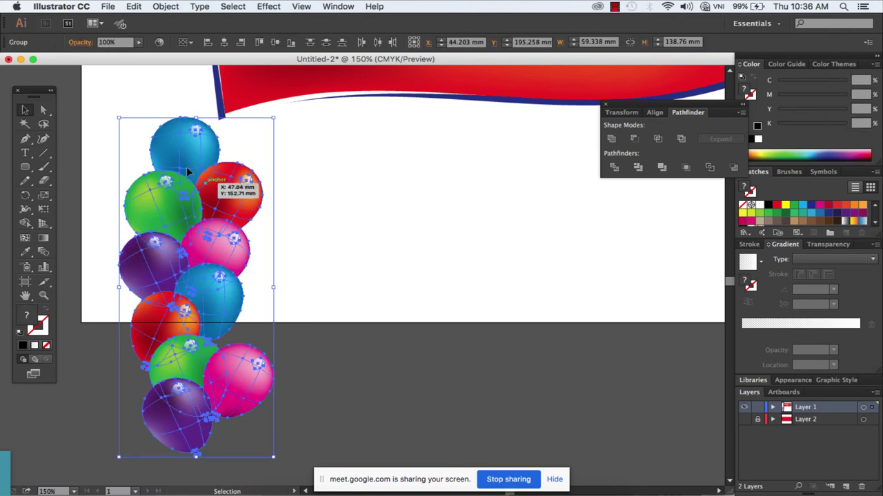
{"action": "left_click", "coordinate": [119, 43]}
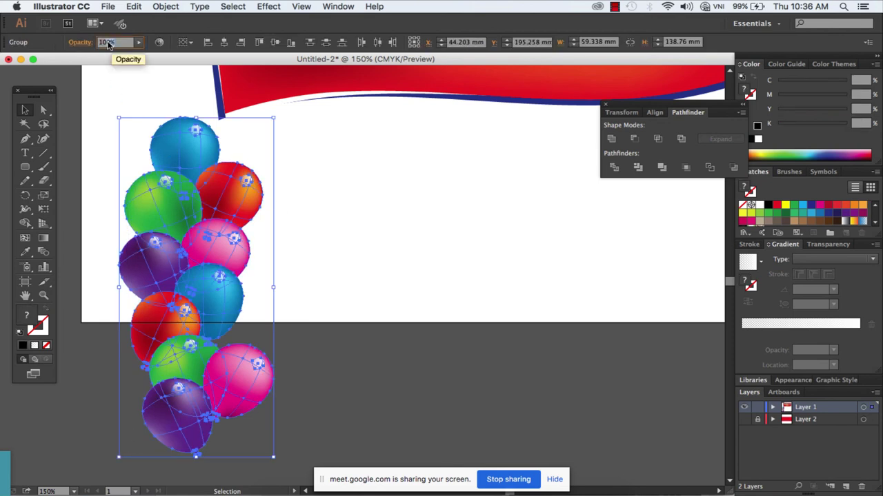
{"action": "type", "text": "50"}
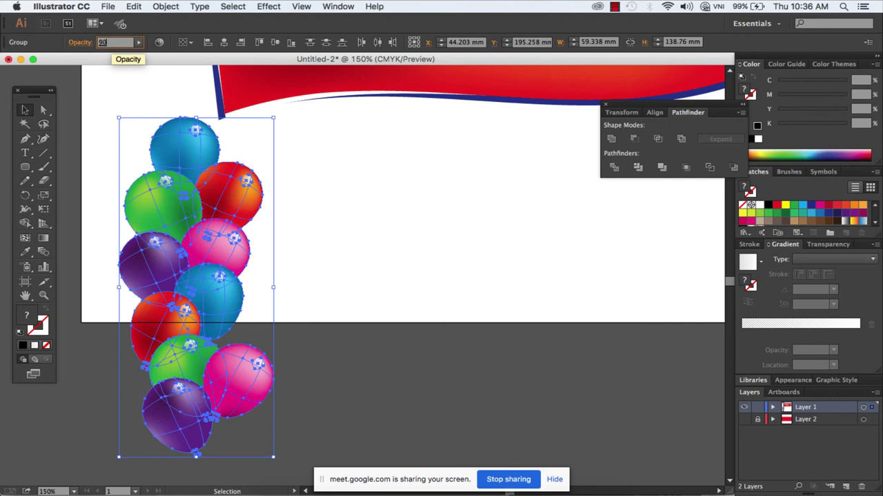
{"action": "key", "text": "Return"}
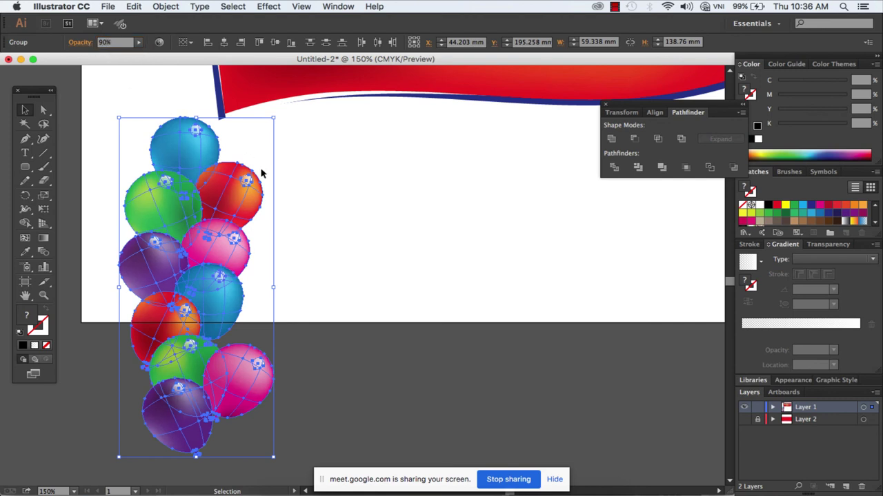
{"action": "left_click", "coordinate": [317, 225]}
{"action": "key", "text": "z"}
{"action": "left_click_drag", "start_coordinate": [128, 151], "coordinate": [283, 301]}
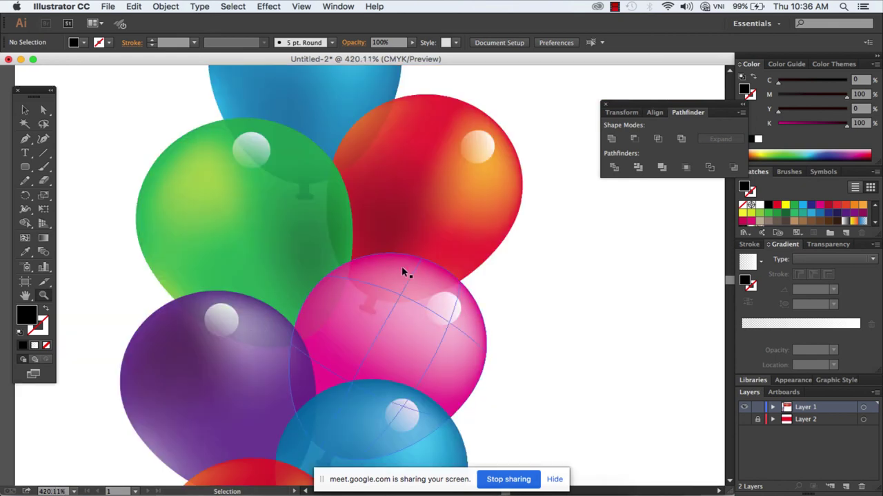
Zoom to frame the banner and balloons, then stretch the top blue balloon slightly wider.
{"action": "key", "text": "ctrl+1"}
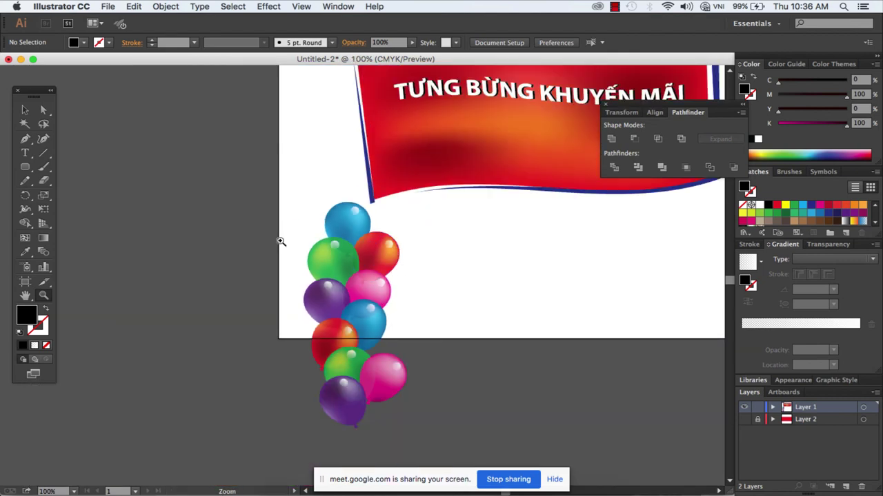
{"action": "scroll", "coordinate": [281, 242], "scroll_direction": "left", "scroll_amount": 3}
{"action": "key", "text": "super+minus"}
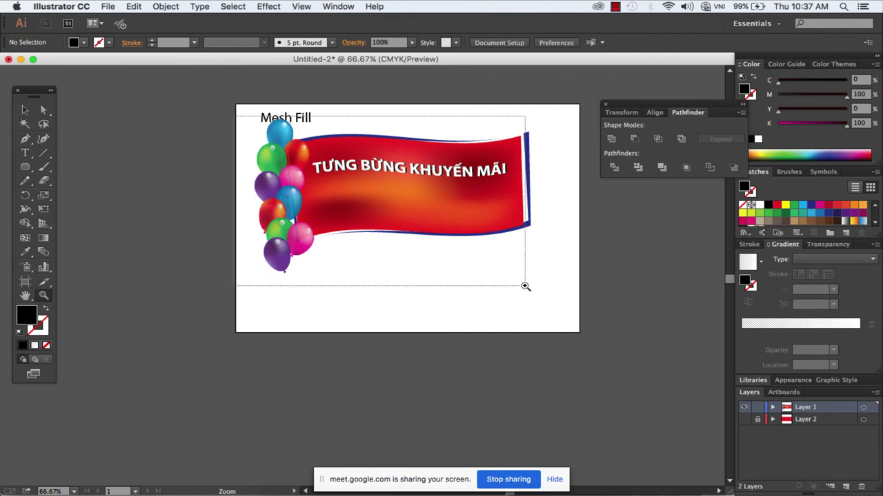
{"action": "left_click_drag", "start_coordinate": [360, 249], "coordinate": [525, 286]}
{"action": "left_click", "coordinate": [26, 112]}
{"action": "left_click_drag", "start_coordinate": [31, 91], "coordinate": [22, 79]}
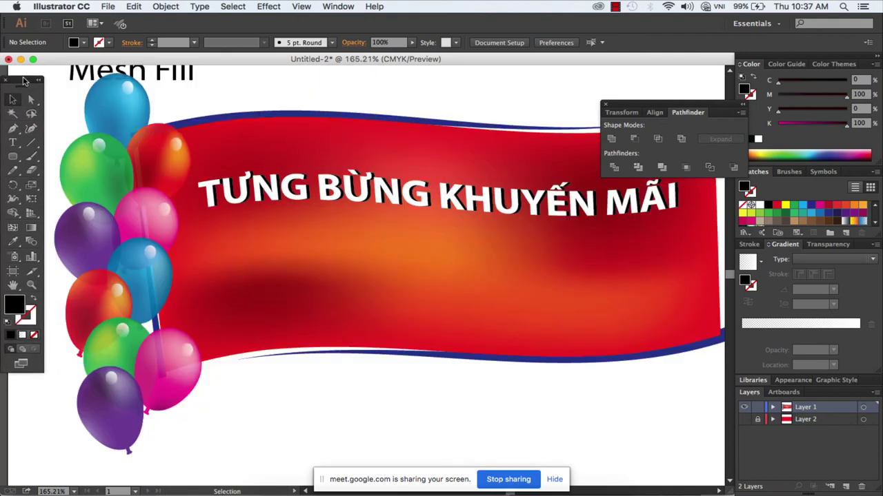
{"action": "left_click", "coordinate": [100, 105]}
{"action": "left_click_drag", "start_coordinate": [149, 120], "coordinate": [159, 120]}
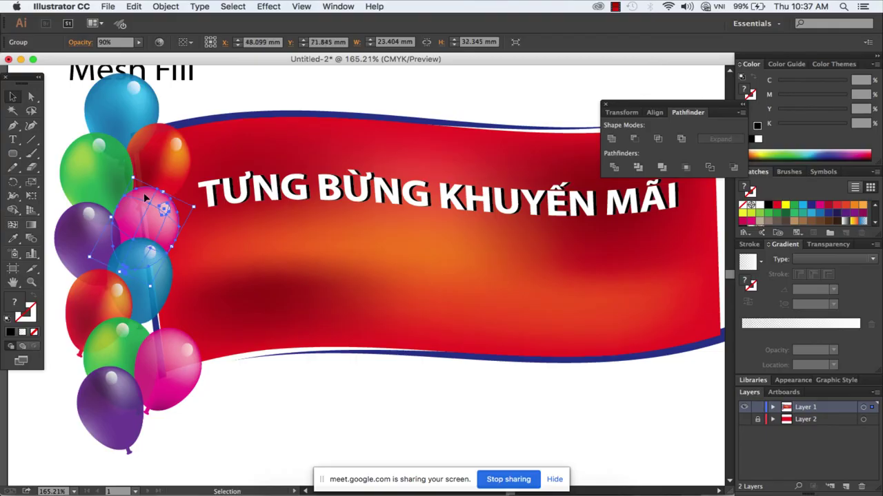